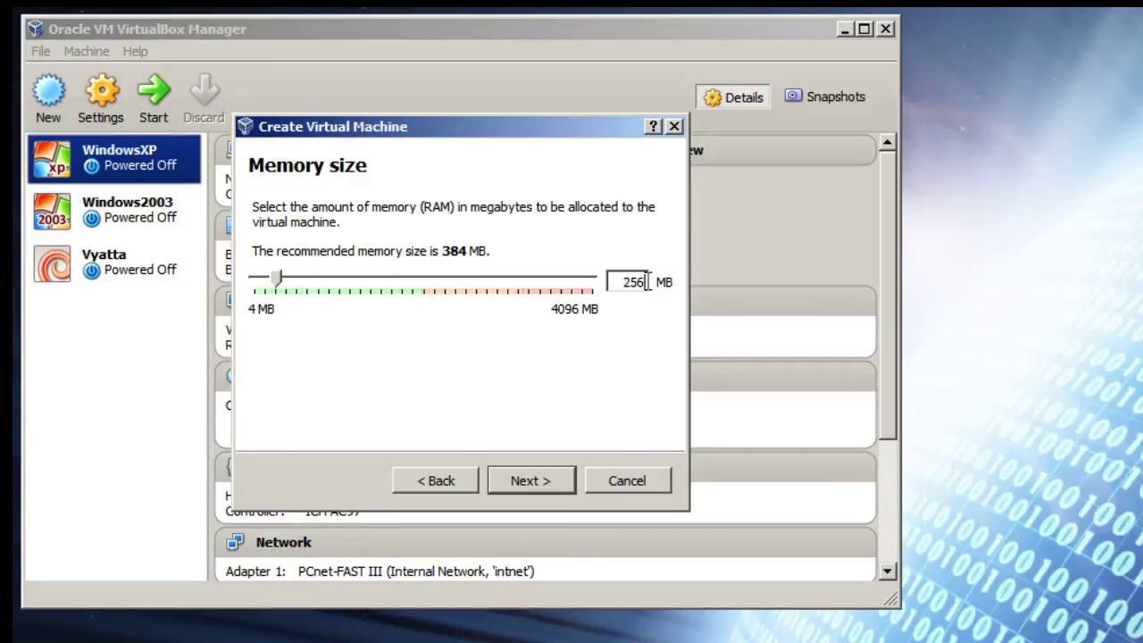
# Step: Assign 256 MB of memory and create a fixed-size 2.00 GB VDI disk named vyatta2
pyautogui.click(532, 478)
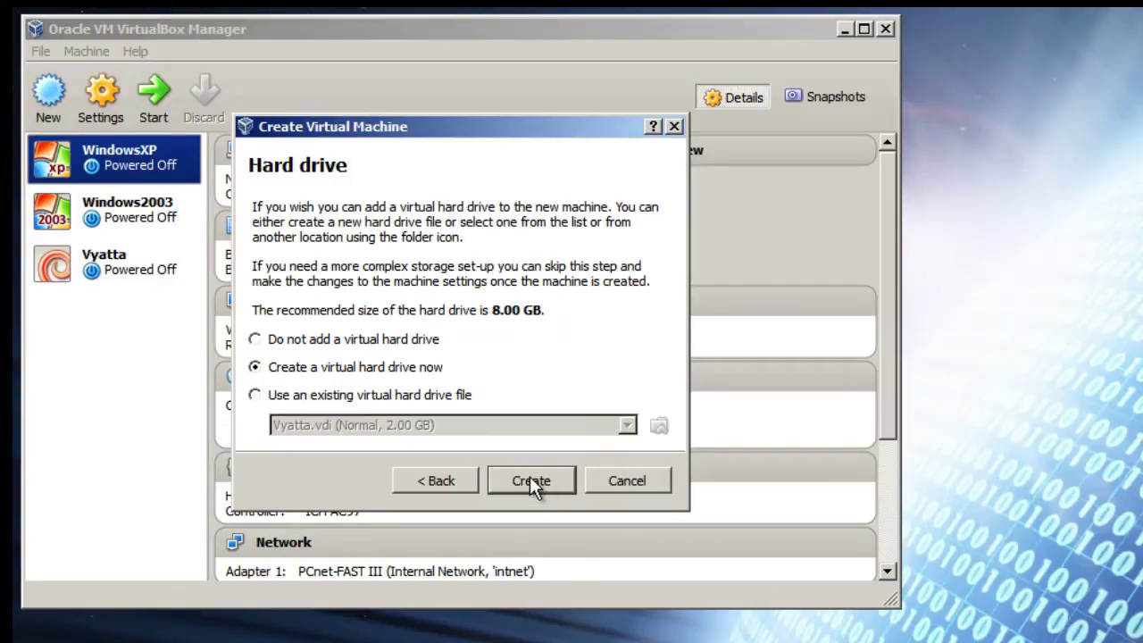
pyautogui.click(531, 476)
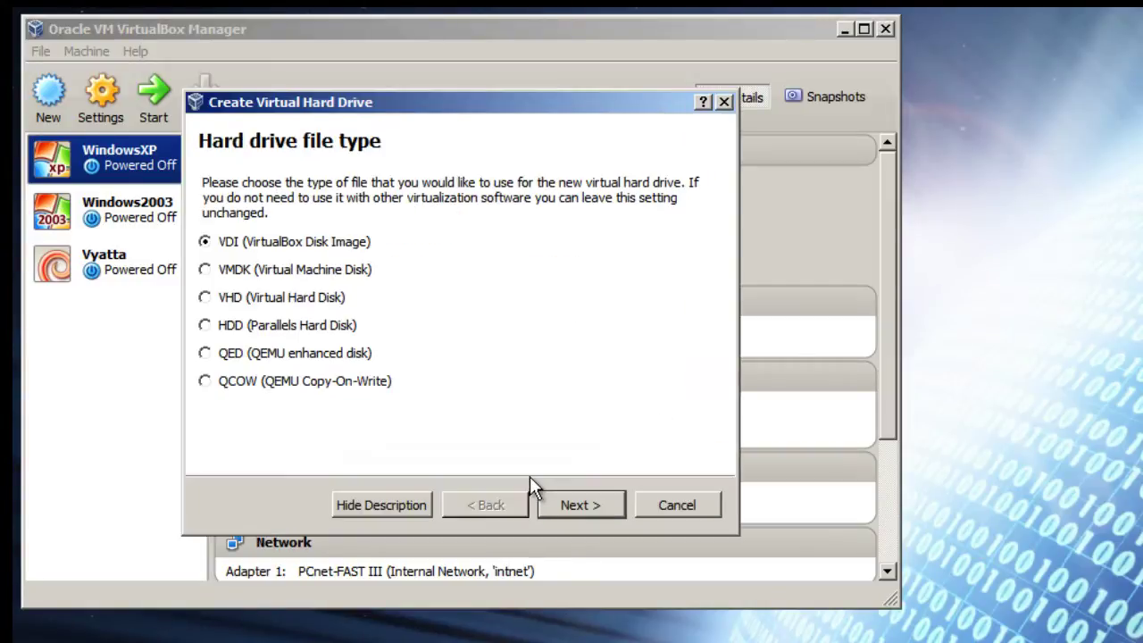
pyautogui.click(549, 507)
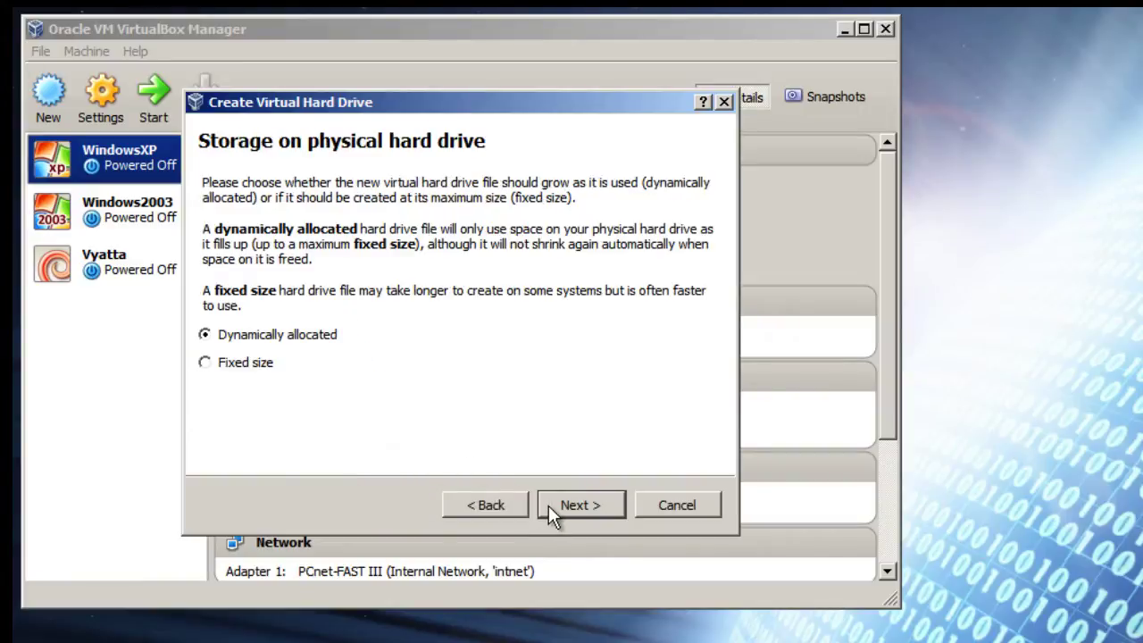
pyautogui.click(242, 362)
pyautogui.click(595, 515)
pyautogui.moveTo(659, 307); pyautogui.dragTo(684, 307)
pyautogui.write('2.00 GB')
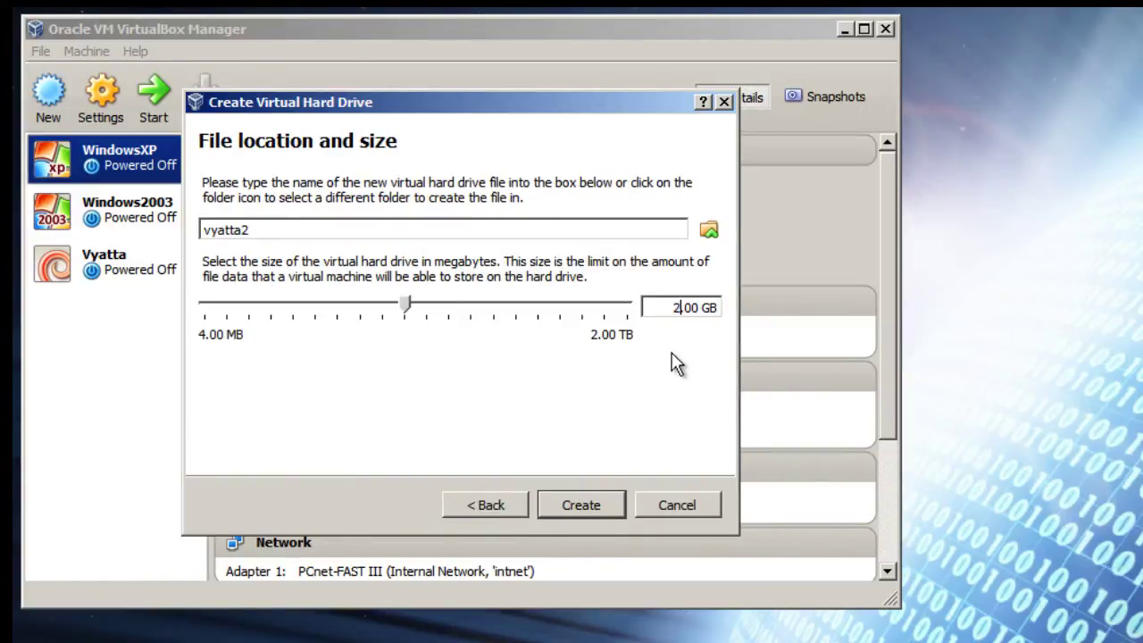
pyautogui.click(581, 504)
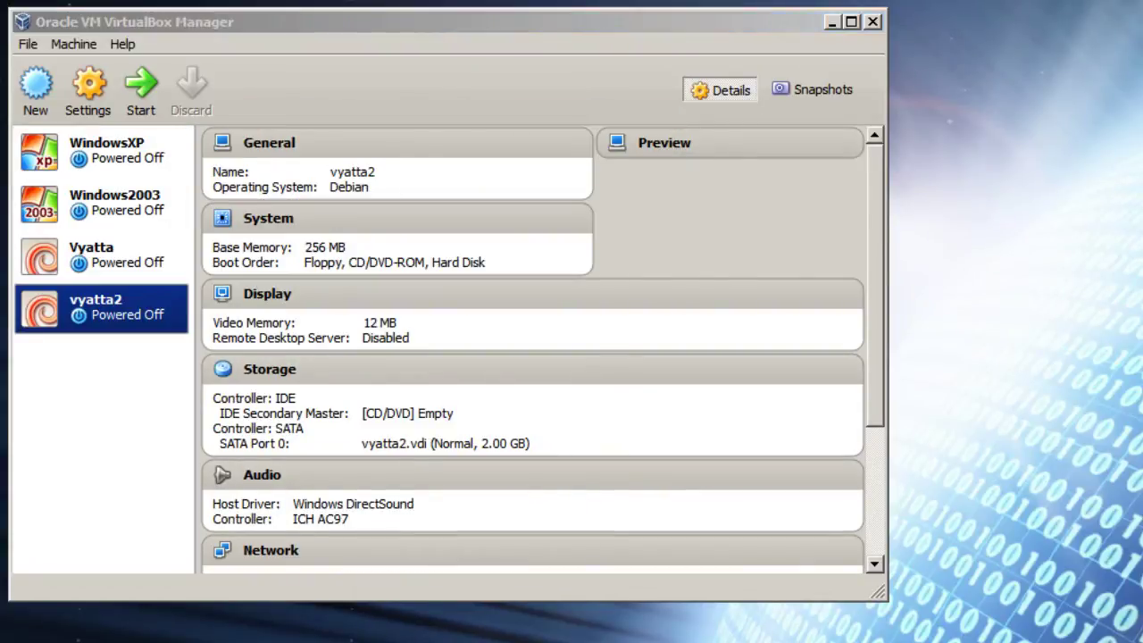
# Step: Open the settings of the vyatta2 machine
pyautogui.click(88, 87)
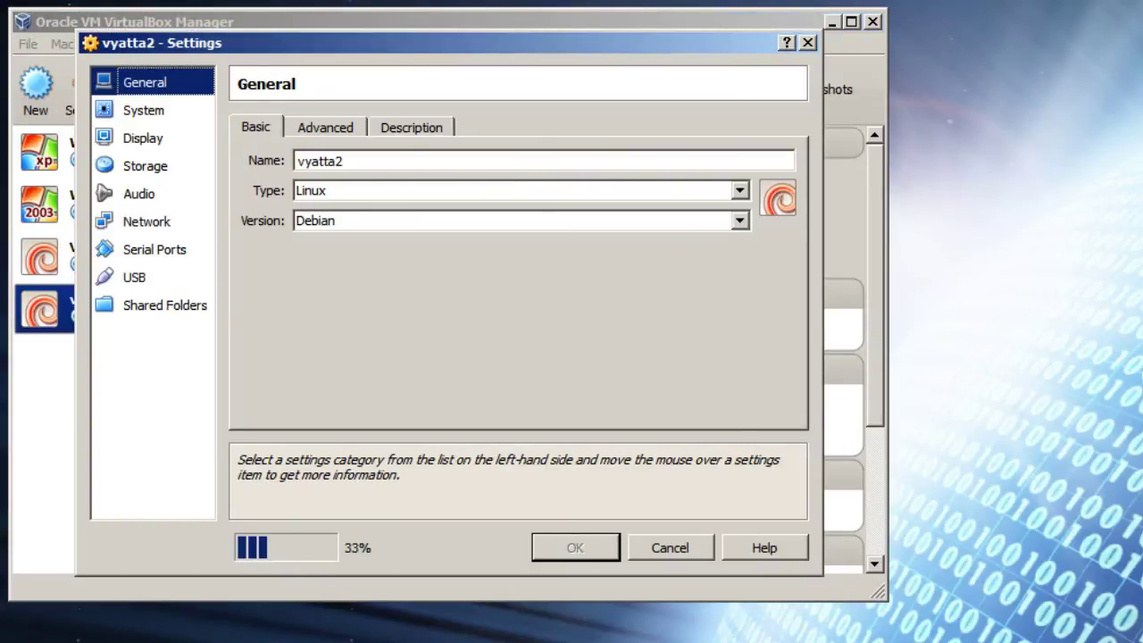
# Step: Disable Floppy boot and order Hard Disk first, then CD/DVD-ROM above Floppy
pyautogui.click(143, 110)
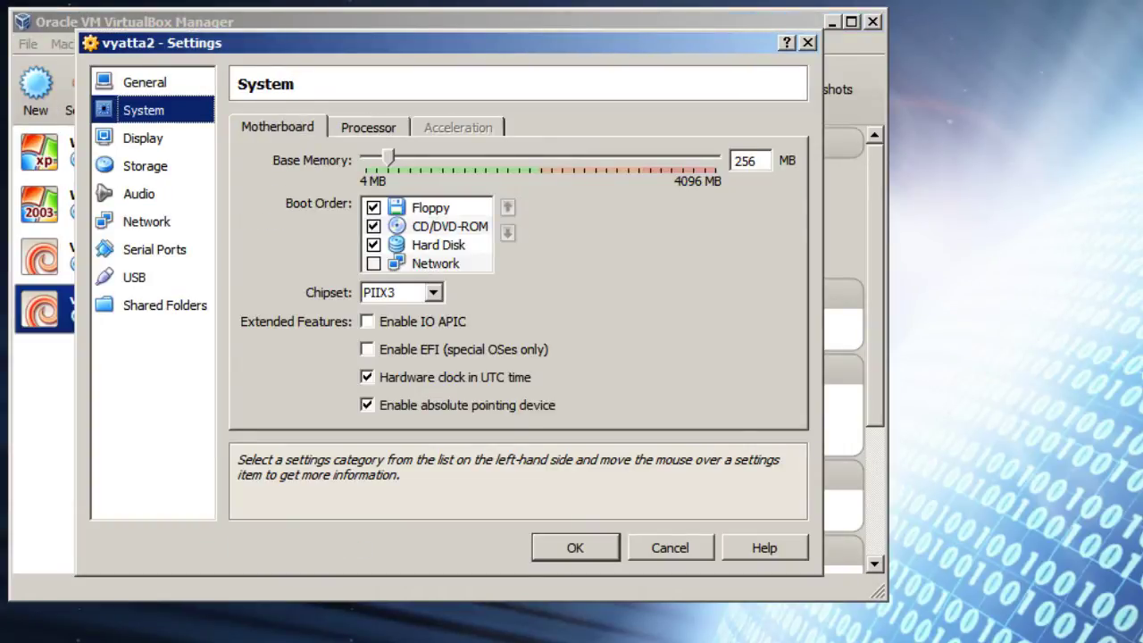
pyautogui.click(373, 207)
pyautogui.click(437, 244)
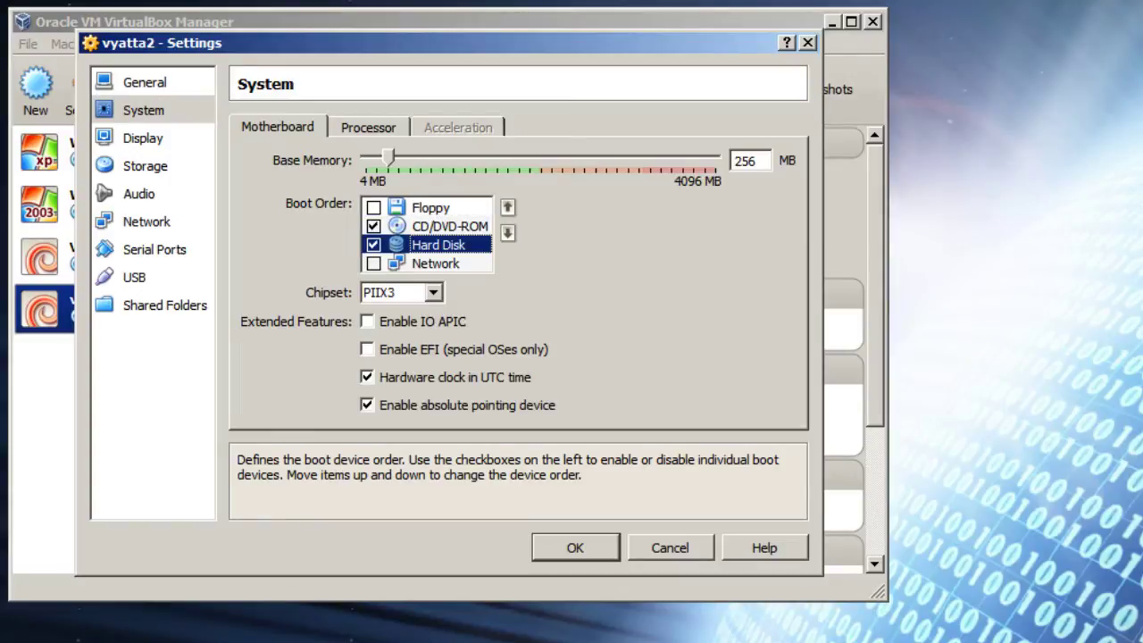
pyautogui.click(507, 206)
pyautogui.click(507, 207)
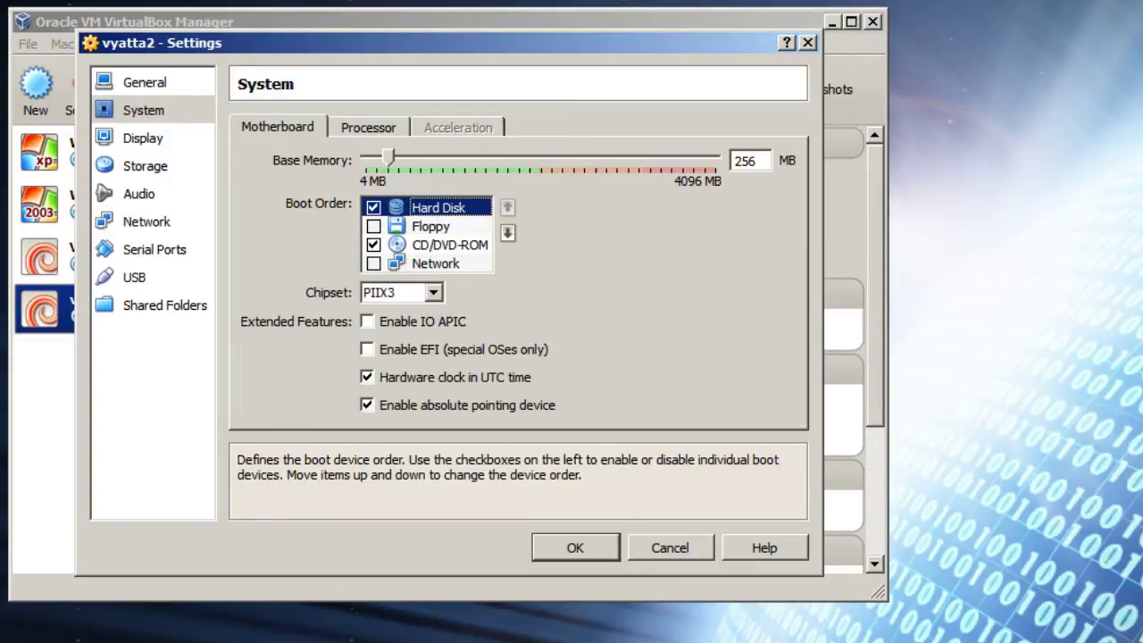
pyautogui.click(450, 245)
pyautogui.click(507, 206)
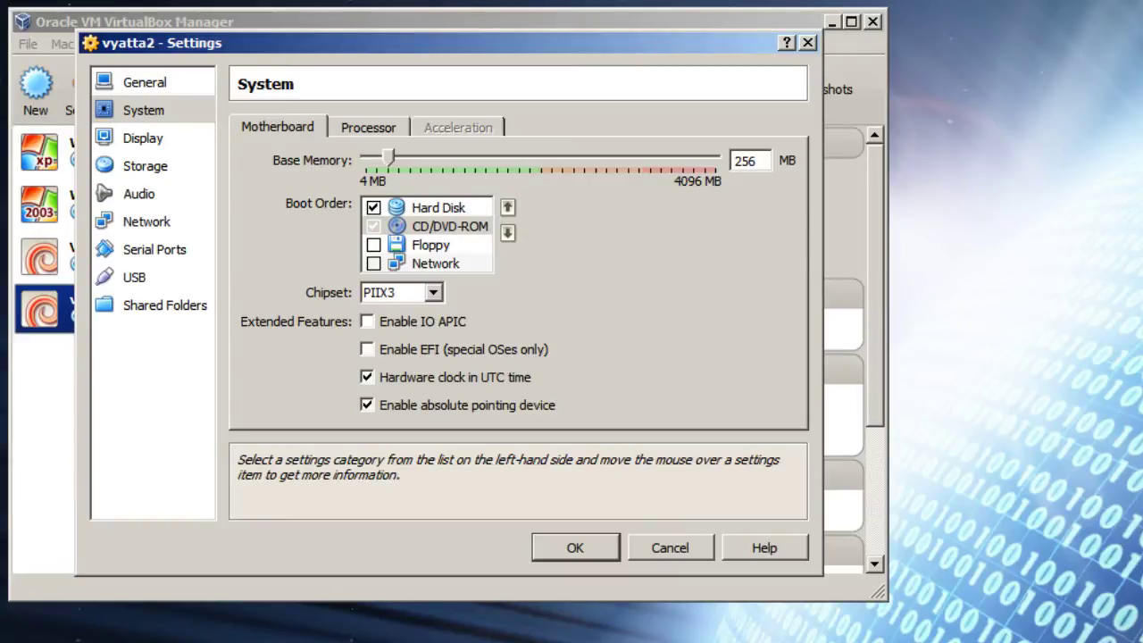
# Step: Reduce the display's video memory to 1 MB
pyautogui.click(143, 138)
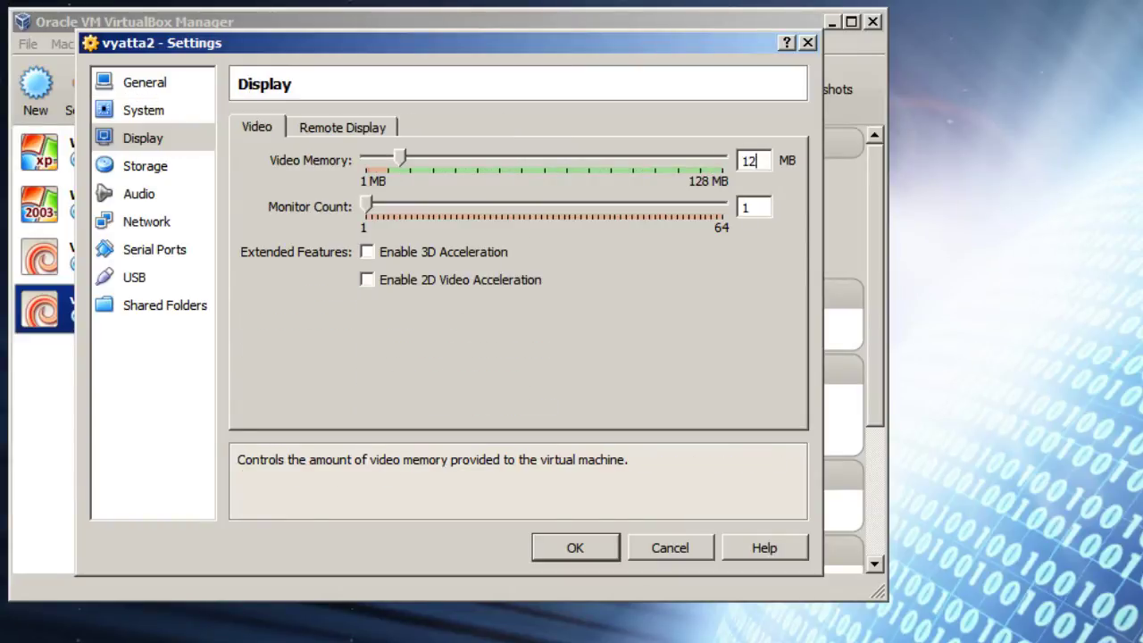
pyautogui.doubleClick(748, 159)
pyautogui.write('1')
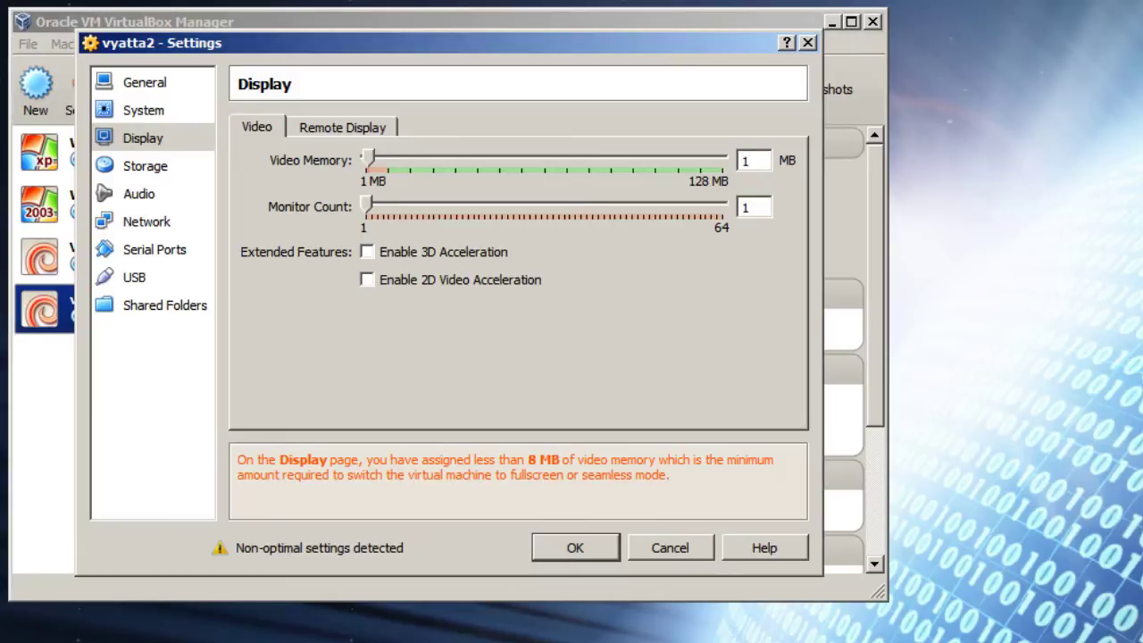
pyautogui.click(144, 165)
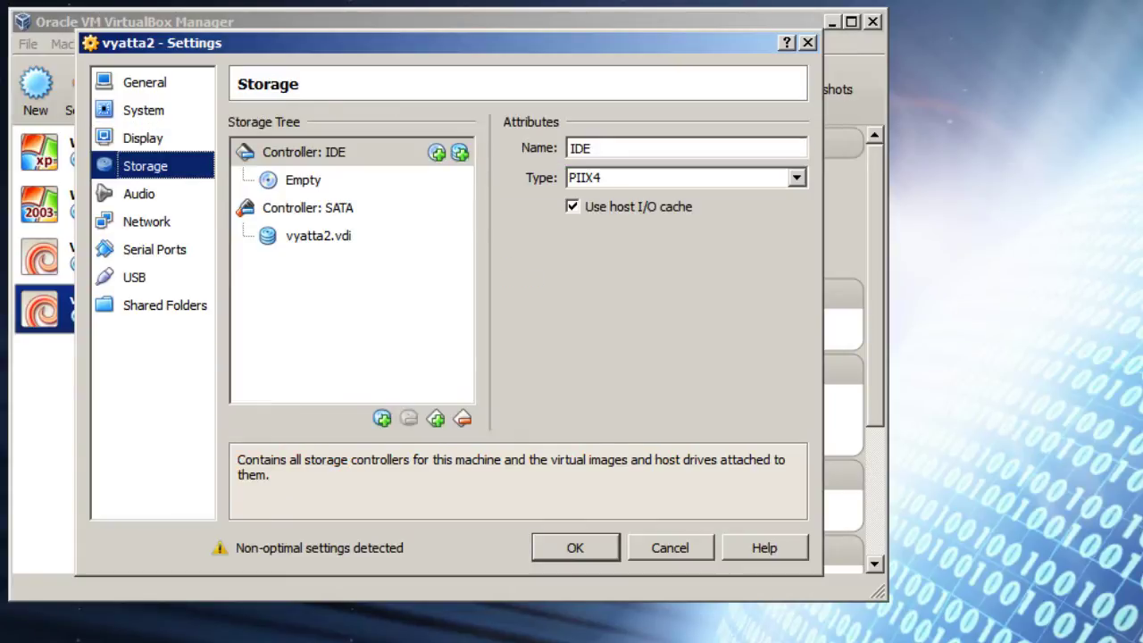
# Step: Insert vyatta-livecd_VC6.6R1_i386.iso into the empty IDE CD/DVD drive
pyautogui.click(303, 179)
pyautogui.click(795, 148)
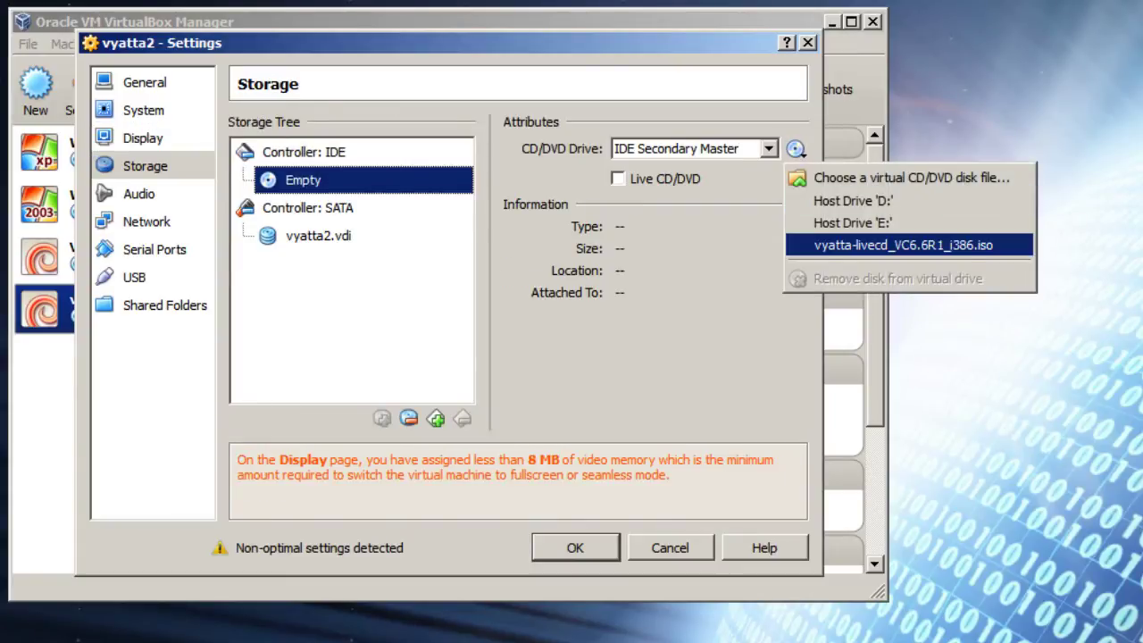
pyautogui.click(903, 245)
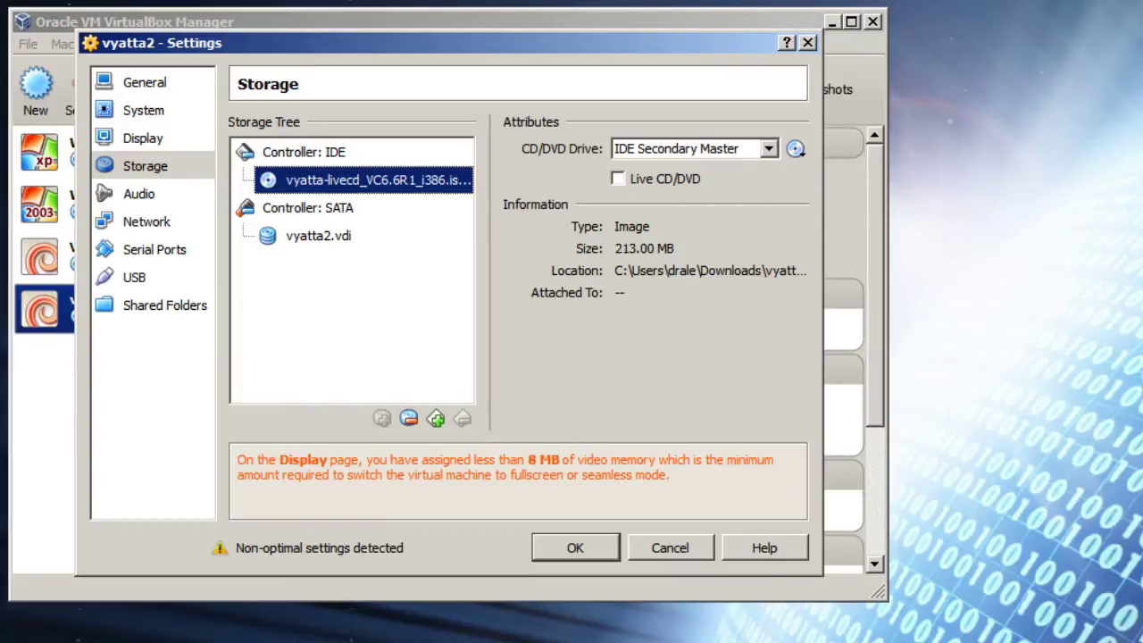
# Step: Disable audio for the vyatta2 machine
pyautogui.click(139, 194)
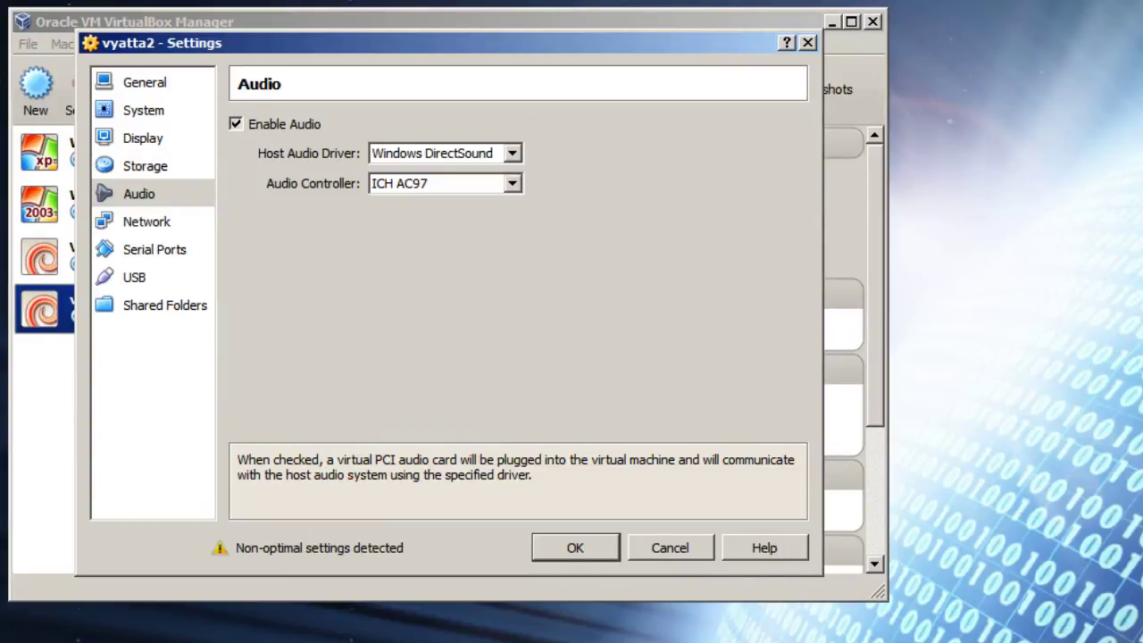
pyautogui.click(235, 124)
pyautogui.click(147, 221)
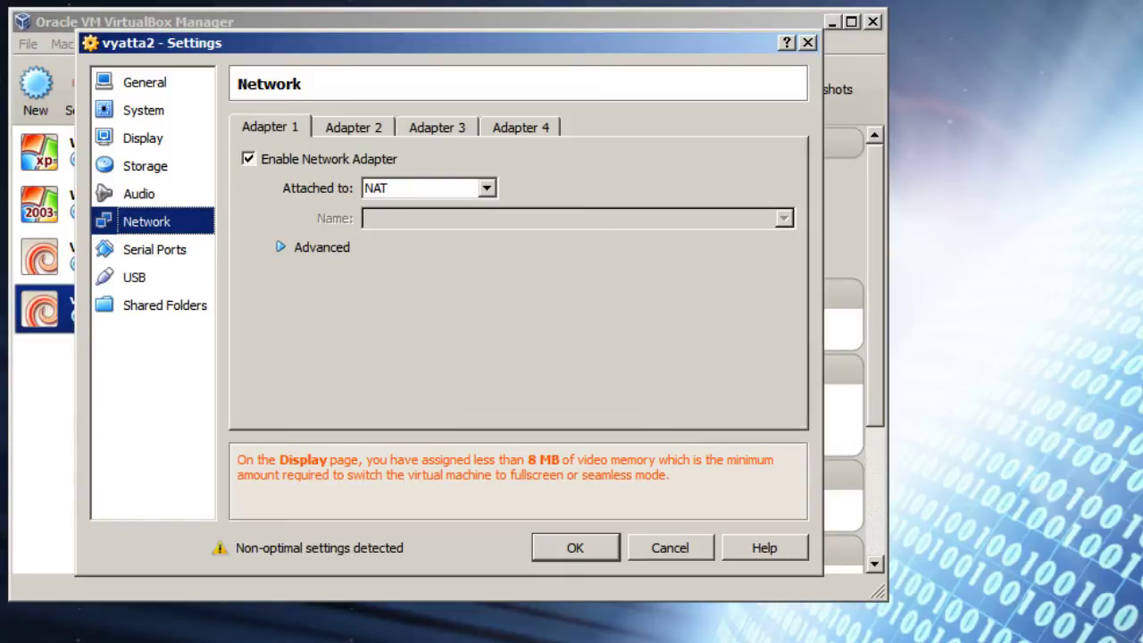
# Step: Attach adapter 1 as a Bridged Adapter on the Intel(R) WiFi Link 5100 AGN card
pyautogui.click(429, 188)
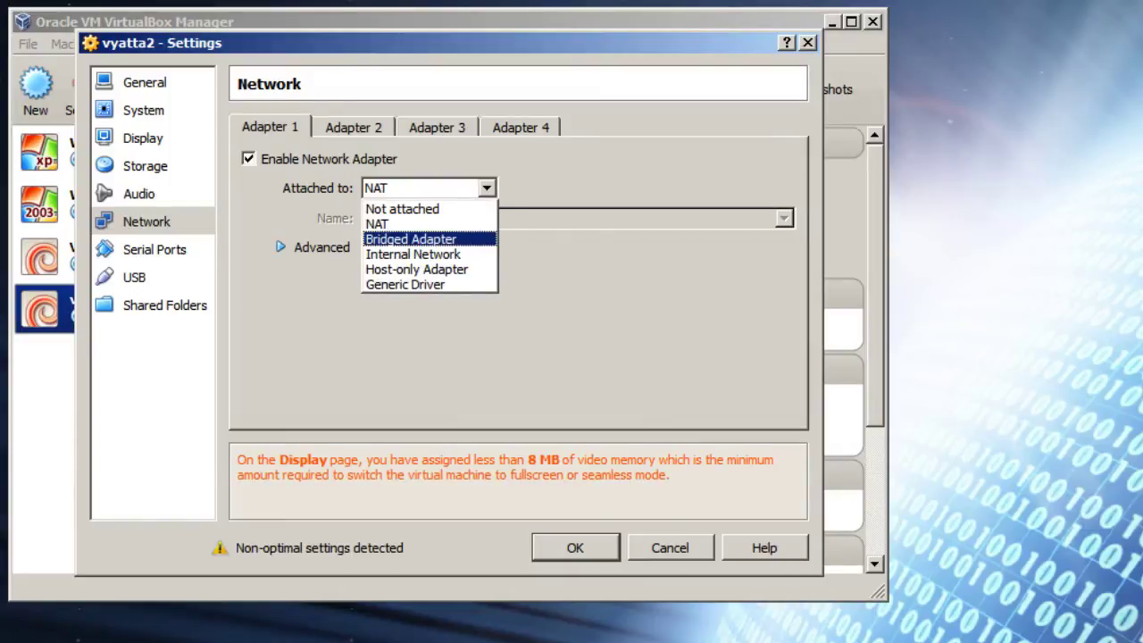
pyautogui.click(411, 239)
pyautogui.click(571, 218)
pyautogui.click(442, 238)
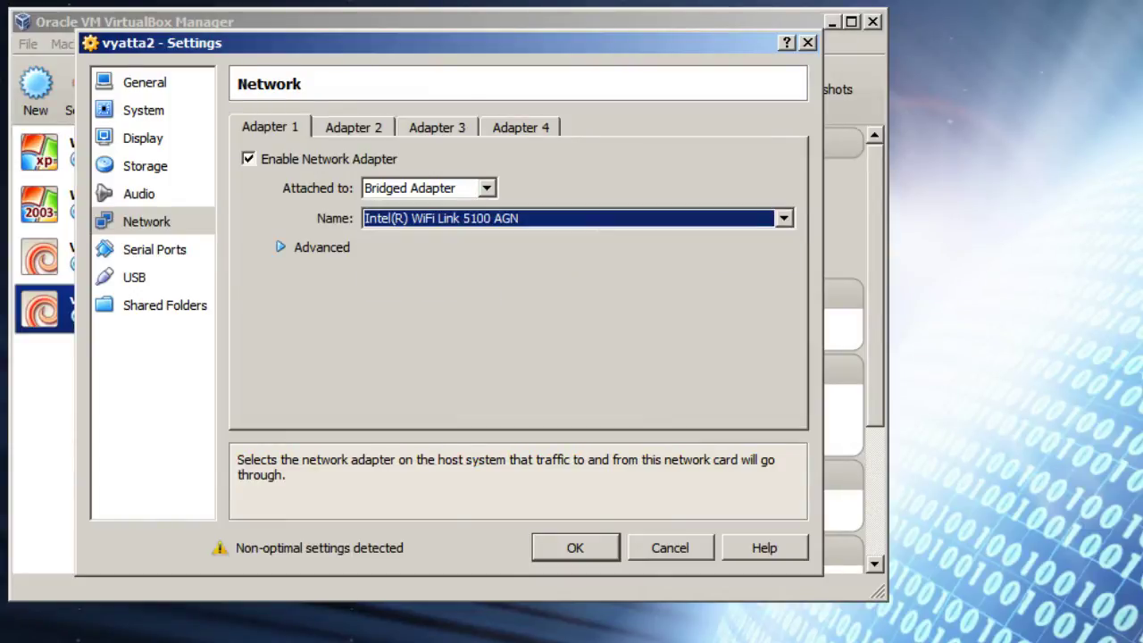
pyautogui.click(317, 248)
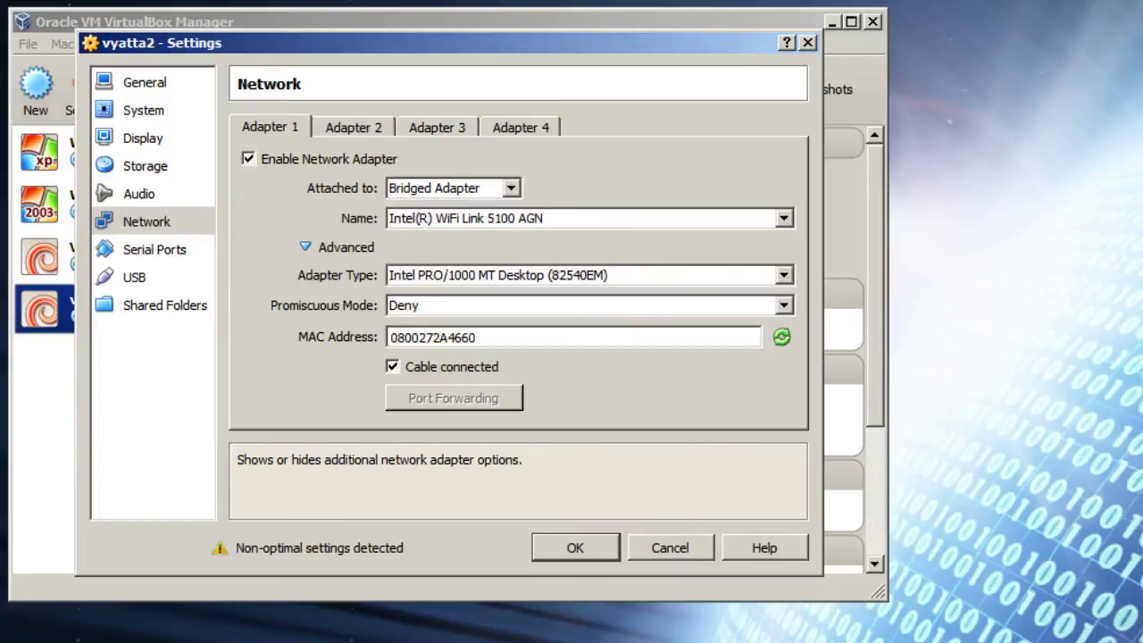
# Step: Enable adapter 2 on Internal Network intnet with promiscuous mode Allow VMs
pyautogui.click(353, 127)
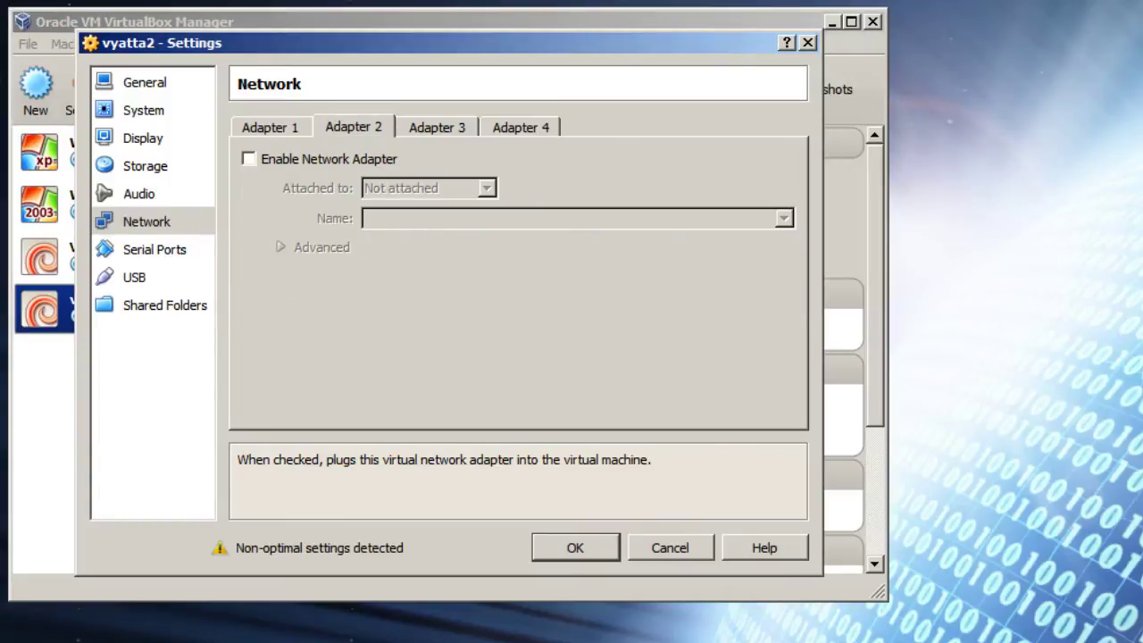
pyautogui.click(248, 158)
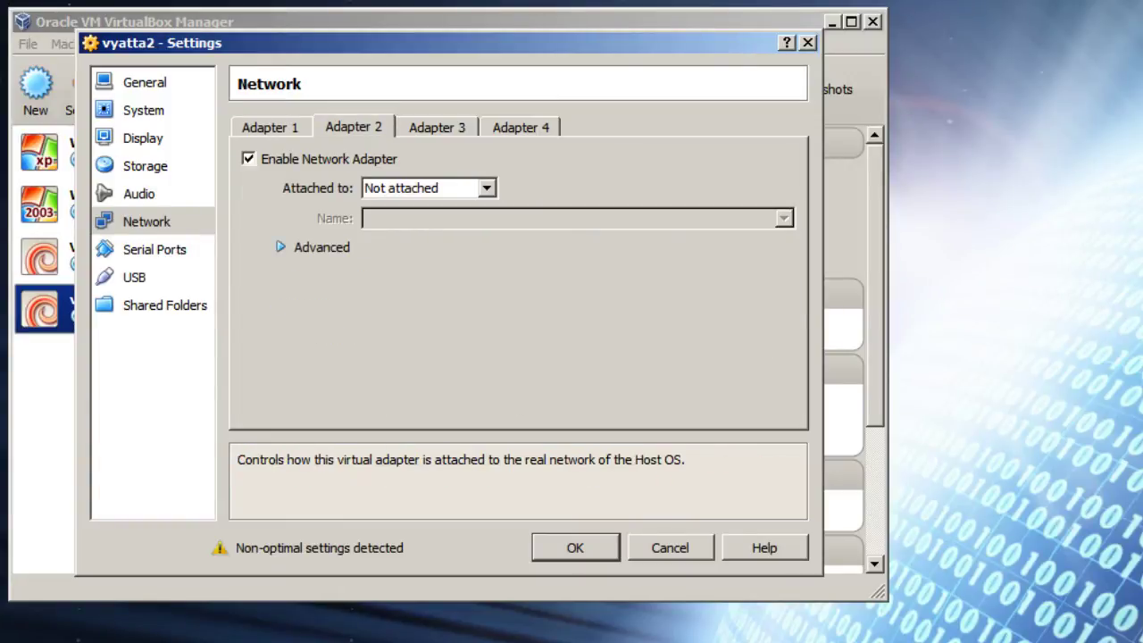
pyautogui.click(428, 188)
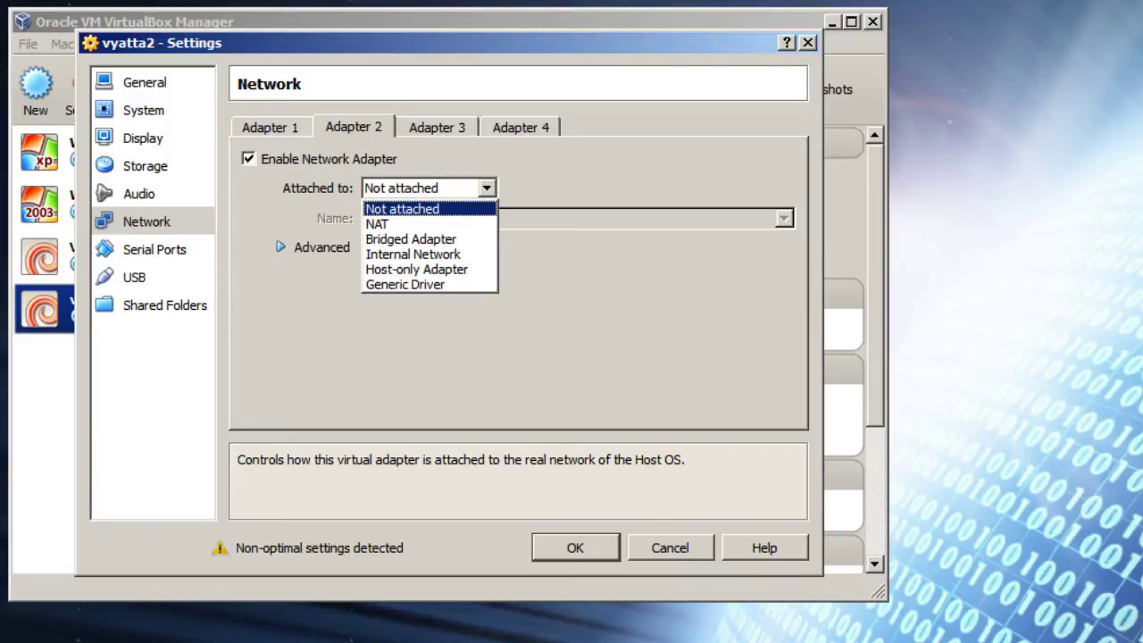
pyautogui.click(412, 254)
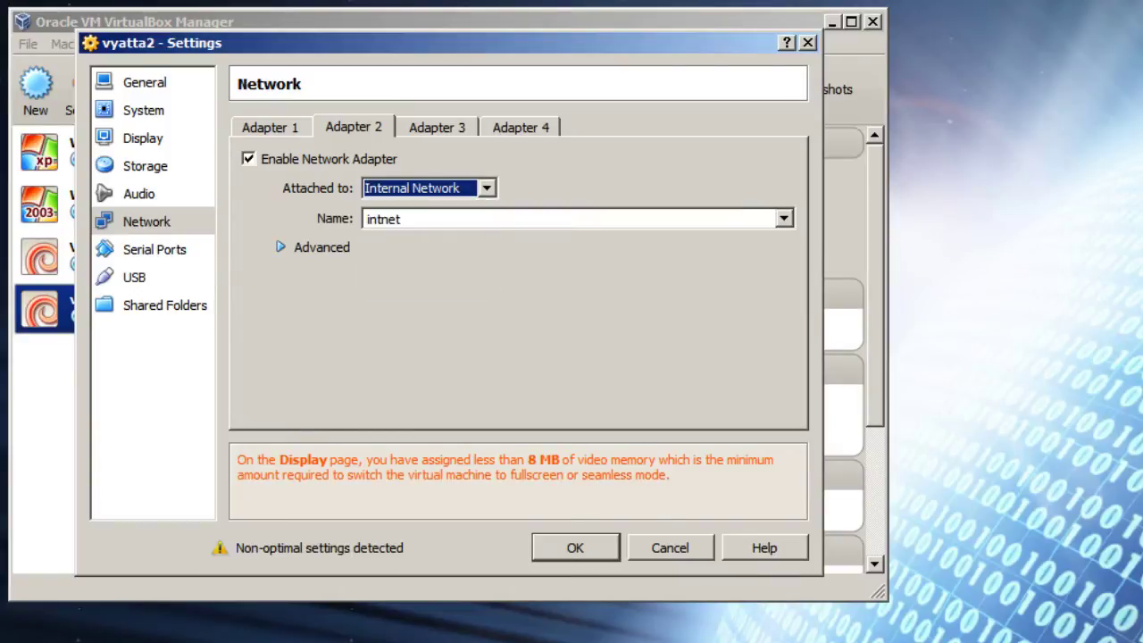
pyautogui.click(317, 247)
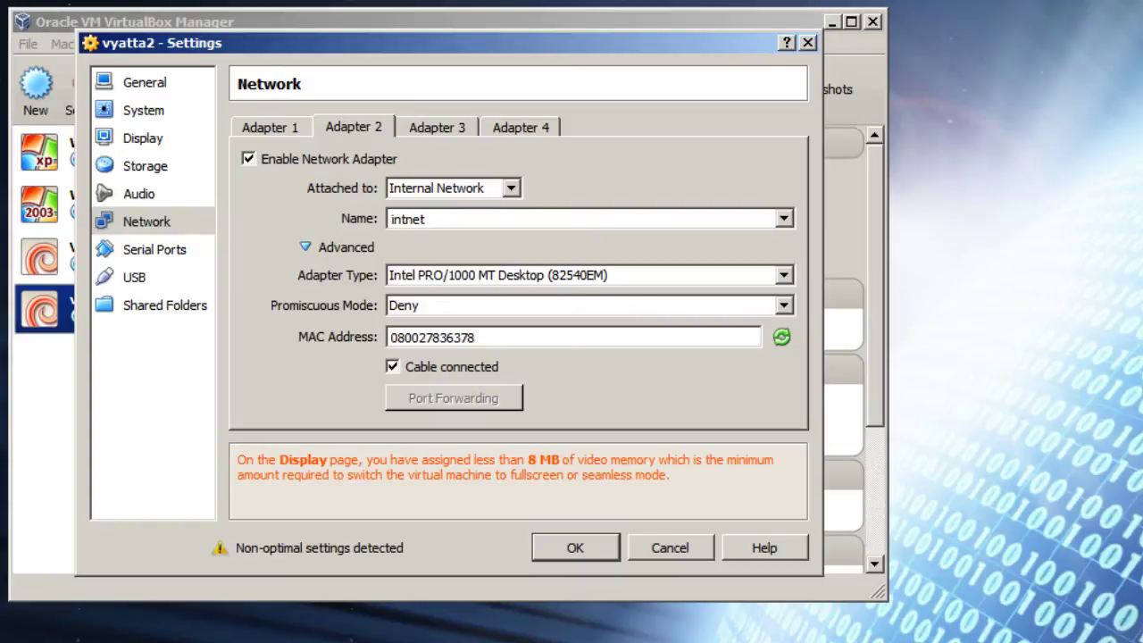
pyautogui.click(589, 306)
pyautogui.press('Return')
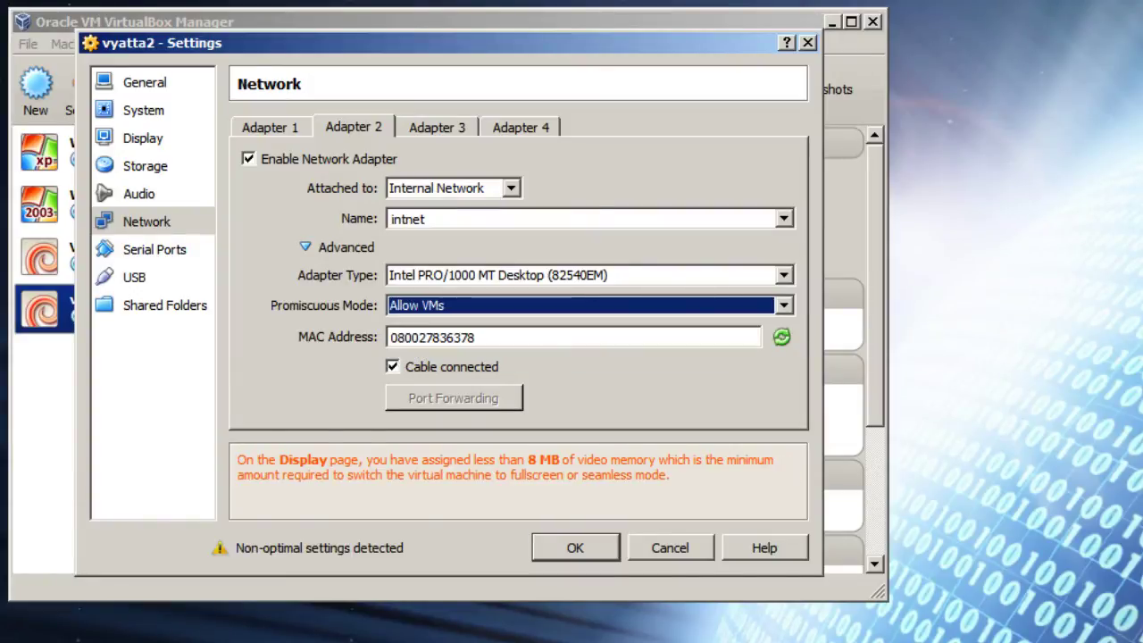
pyautogui.click(155, 249)
pyautogui.click(134, 277)
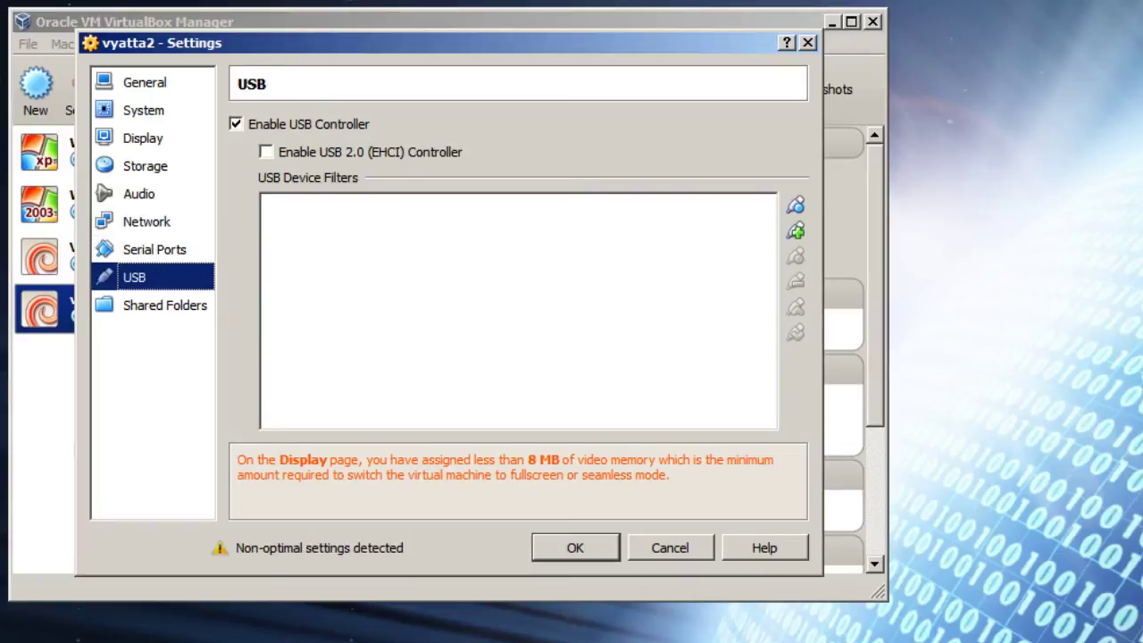
# Step: Save the settings, then reopen them and uncheck Enable USB Controller
pyautogui.click(165, 305)
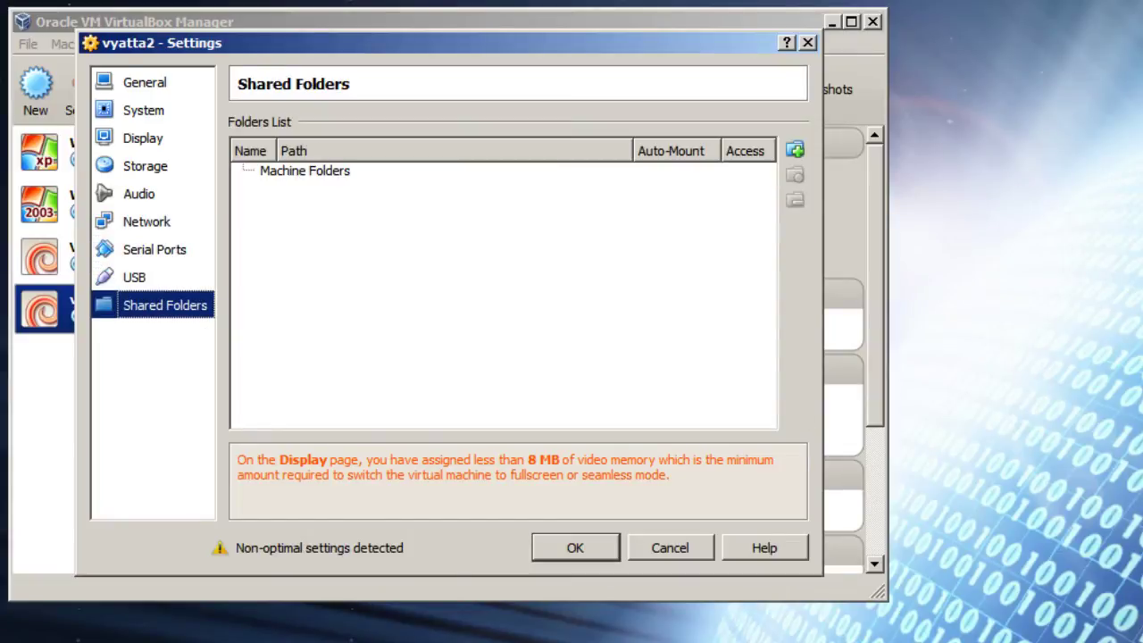
pyautogui.press('Return')
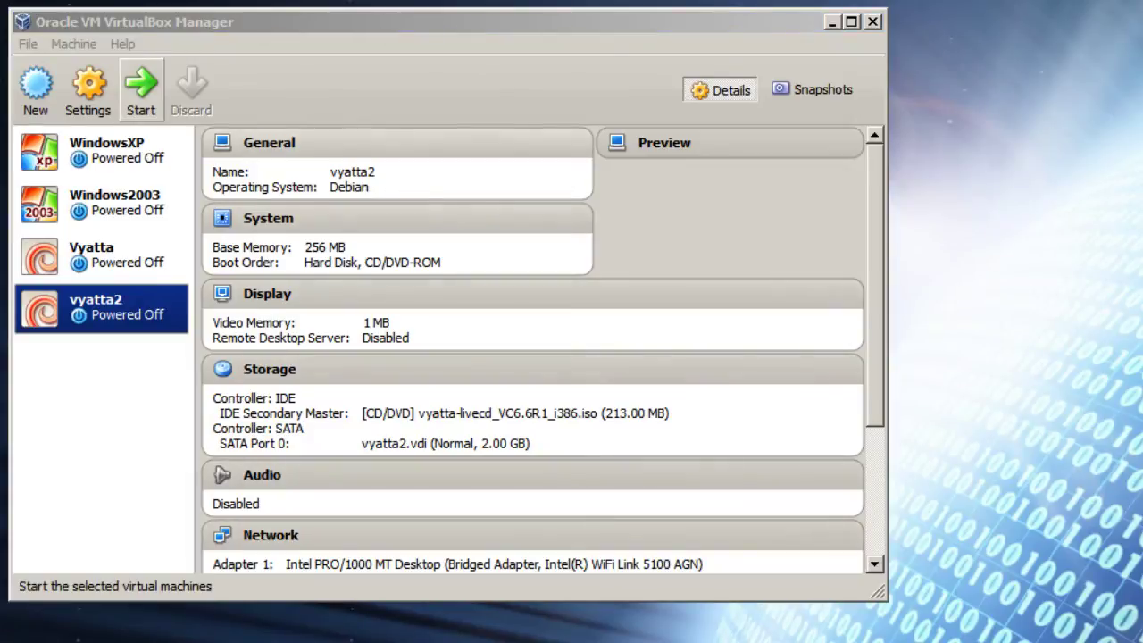
pyautogui.click(89, 89)
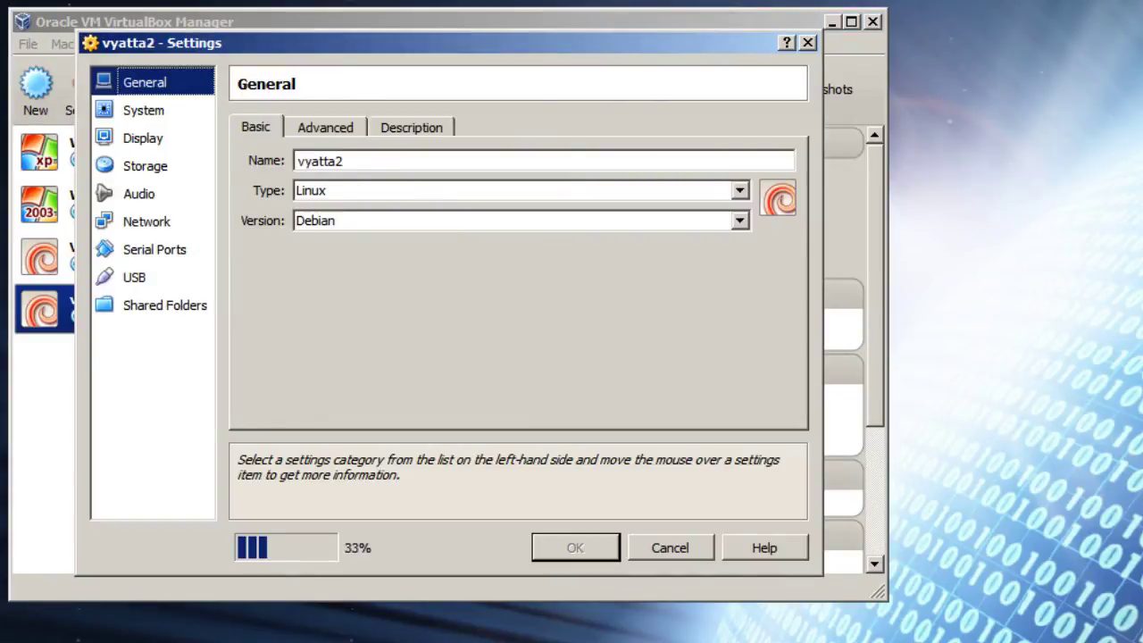
pyautogui.click(134, 277)
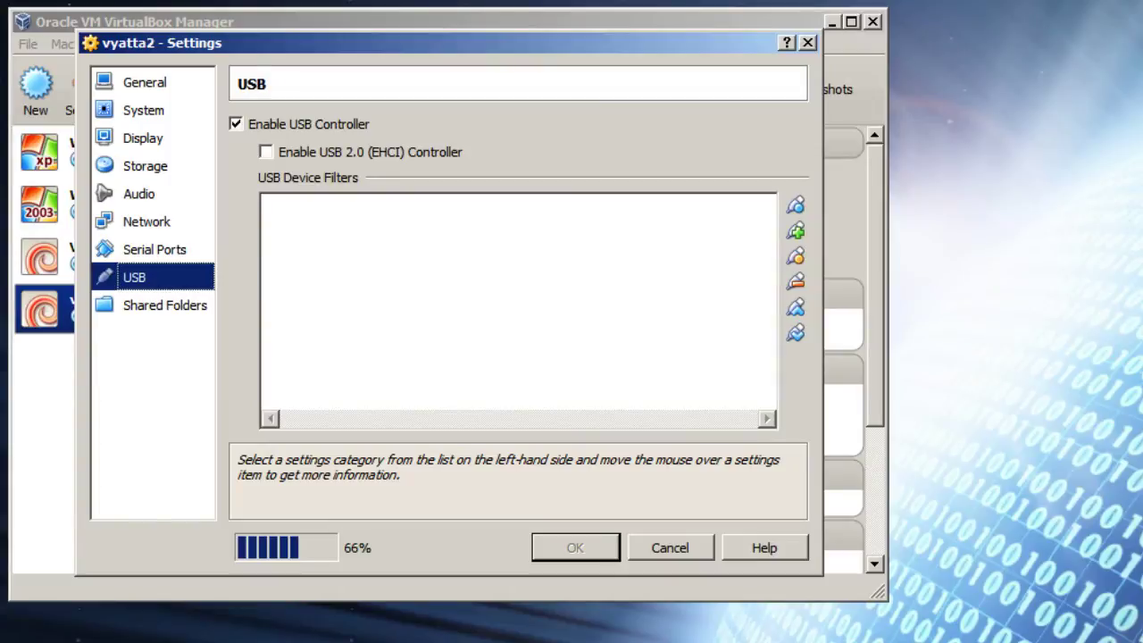
pyautogui.click(236, 124)
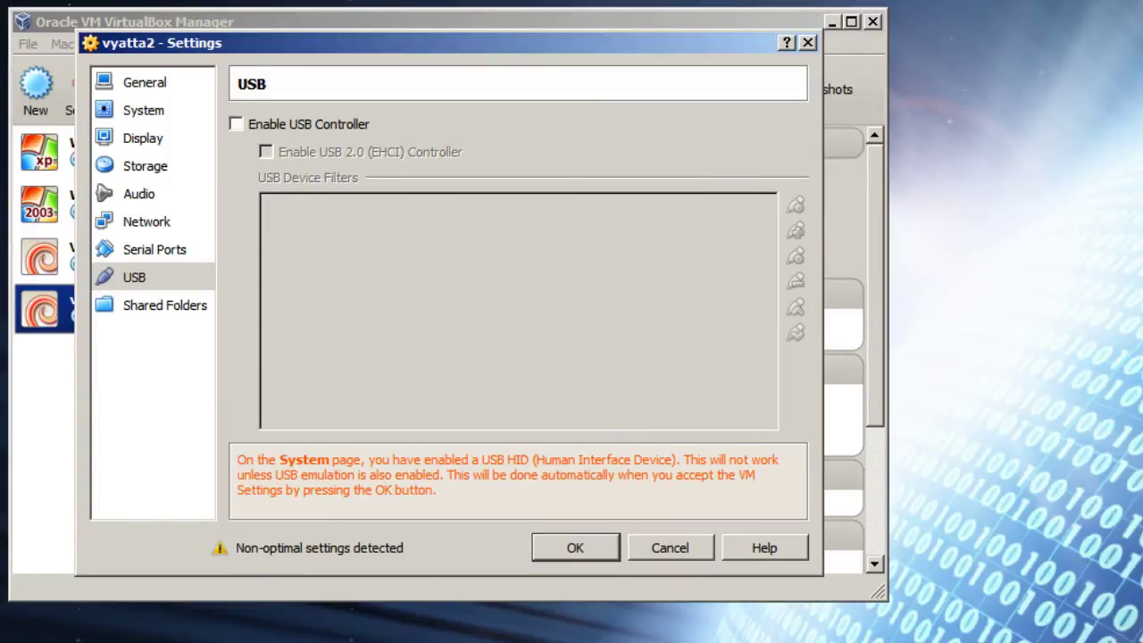
pyautogui.press('Return')
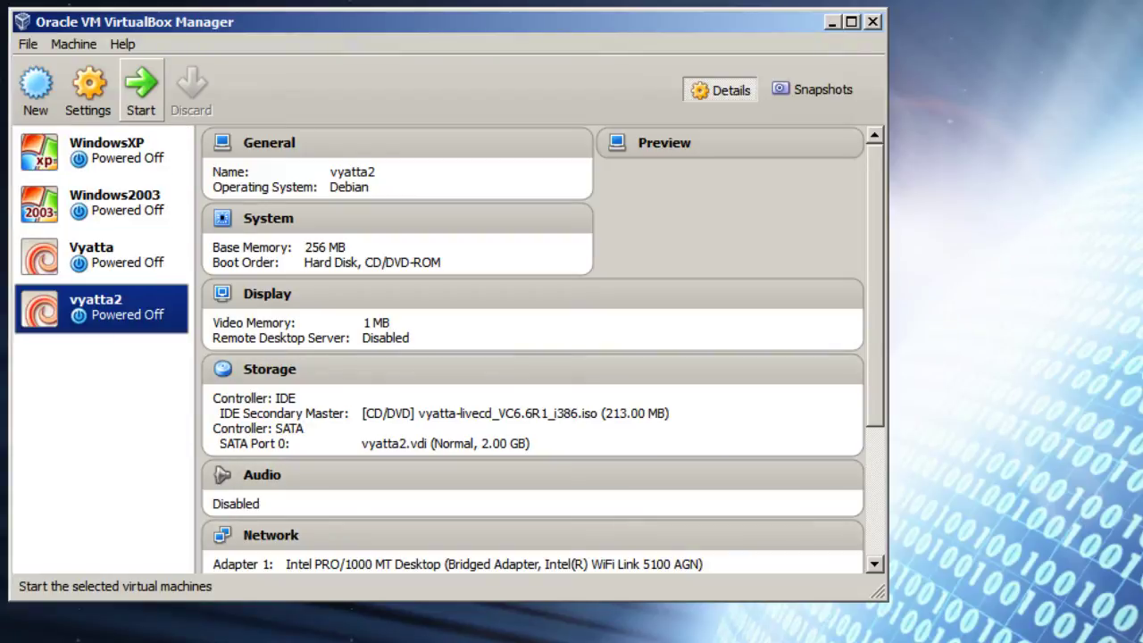
# Step: Start vyatta2 and drag its console window up so it is fully visible
pyautogui.click(140, 87)
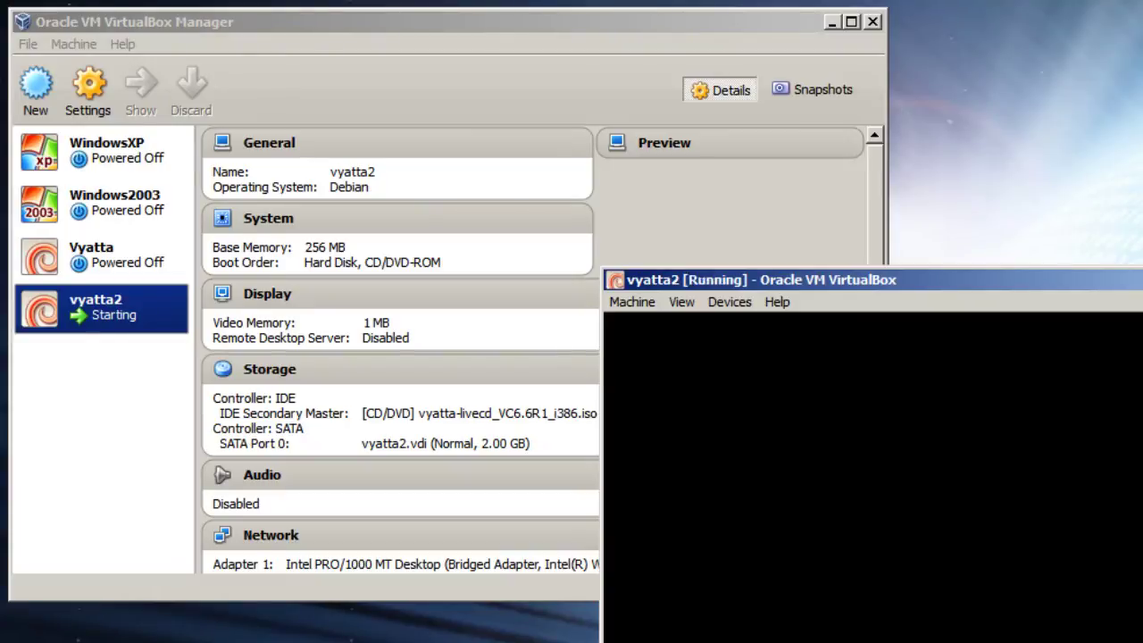
pyautogui.moveTo(759, 280); pyautogui.dragTo(281, 54)
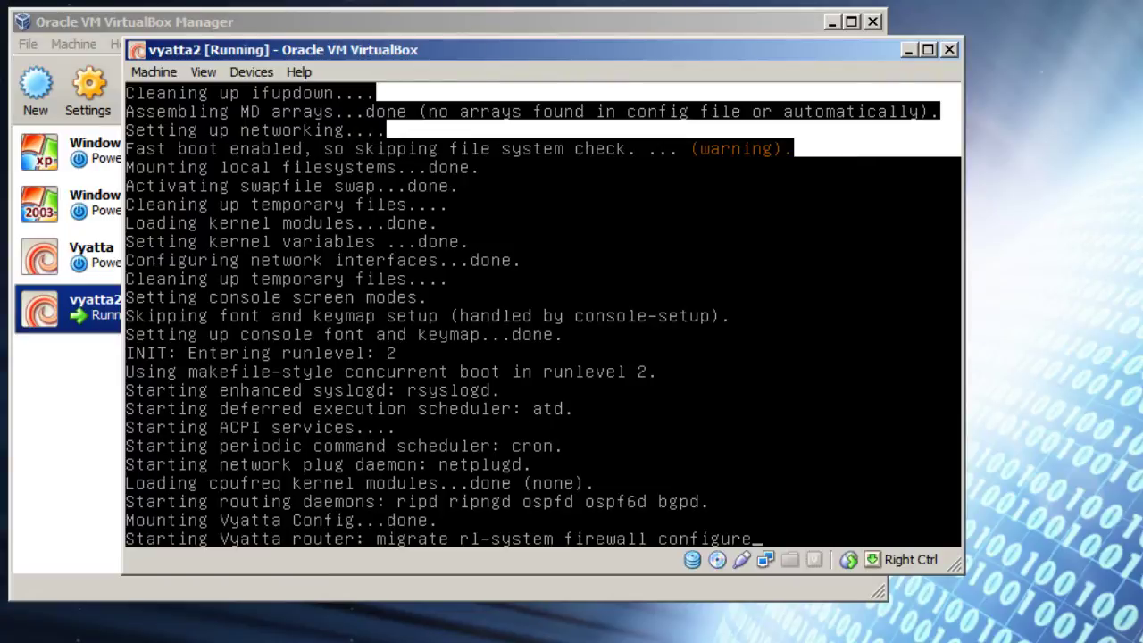
# Step: Log into the console as vyatta and run install system
pyautogui.write('vya')
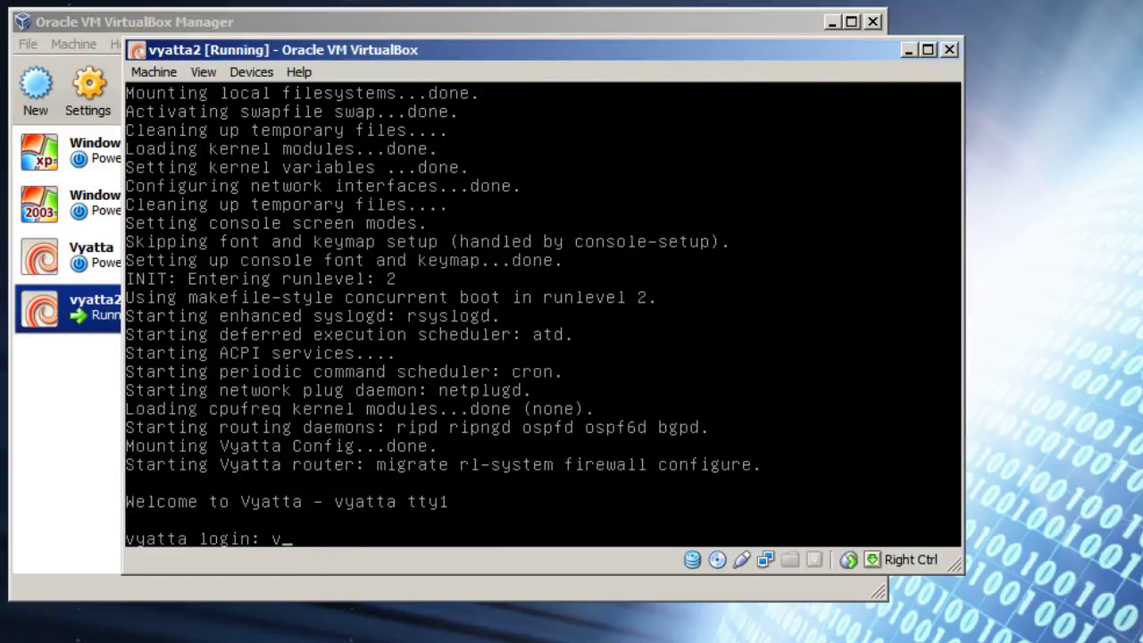
pyautogui.write('tta')
pyautogui.press('Return')
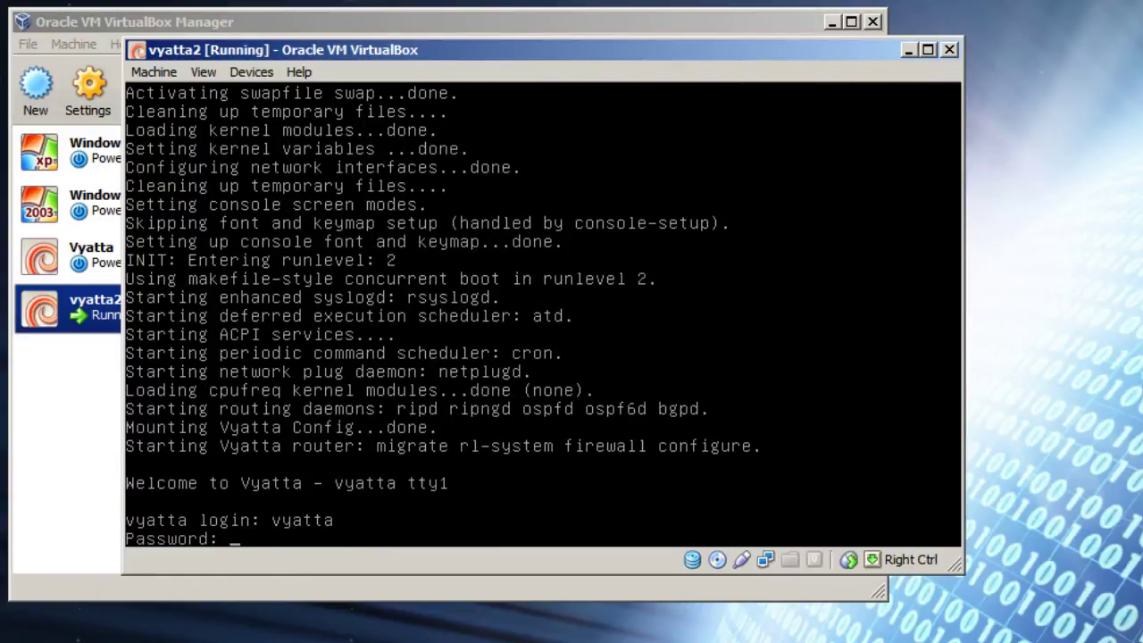
pyautogui.write('vyatta')
pyautogui.press('Return')
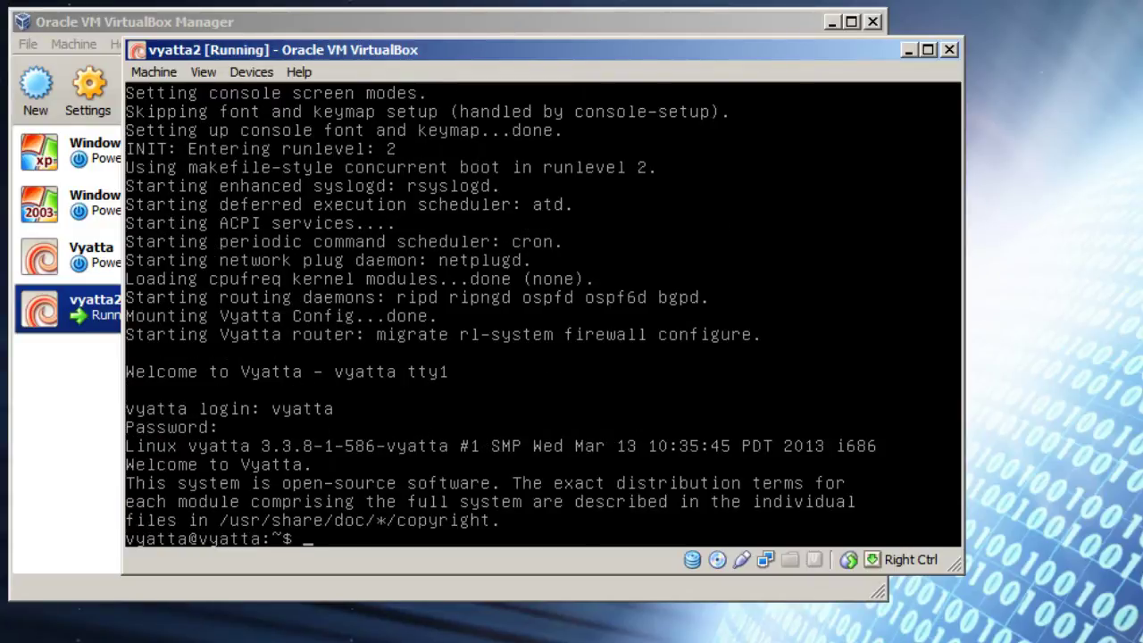
pyautogui.write('install syste')
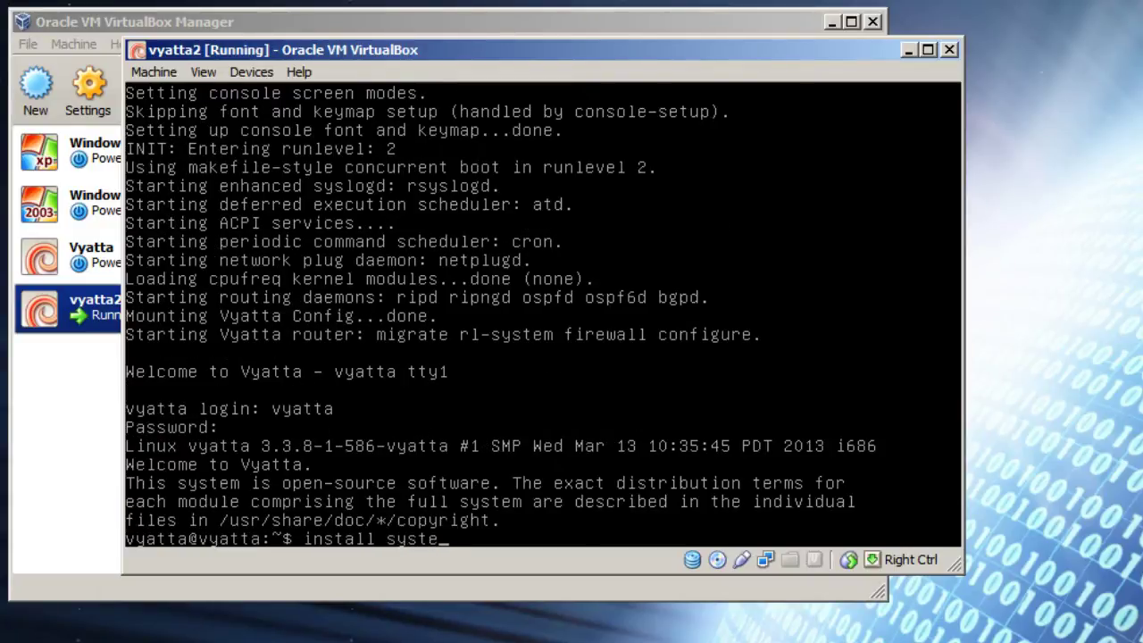
pyautogui.write('m')
pyautogui.press('Return')
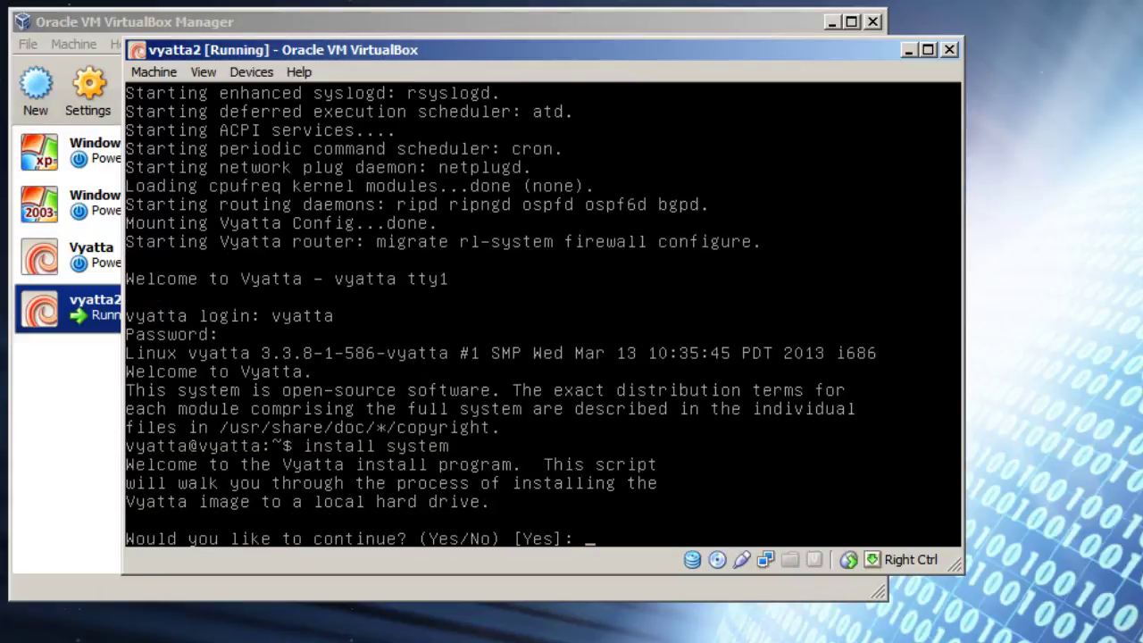
# Step: Agree to install with Auto partitioning on sda, confirm erasing it, keep default size
pyautogui.write('yes')
pyautogui.press('Return')
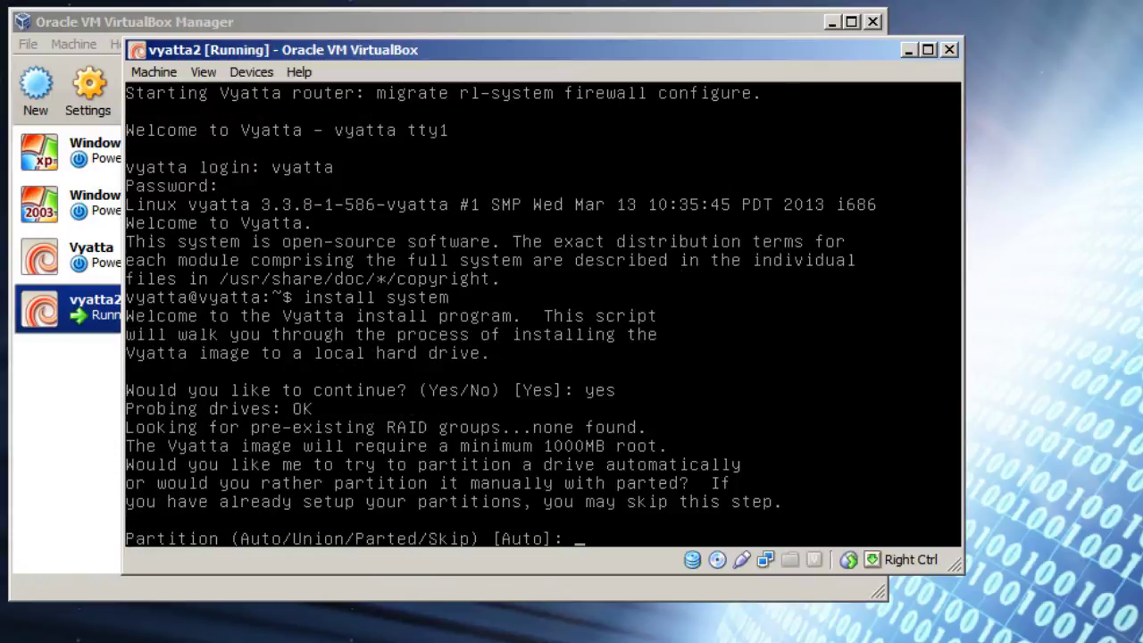
pyautogui.press('Return')
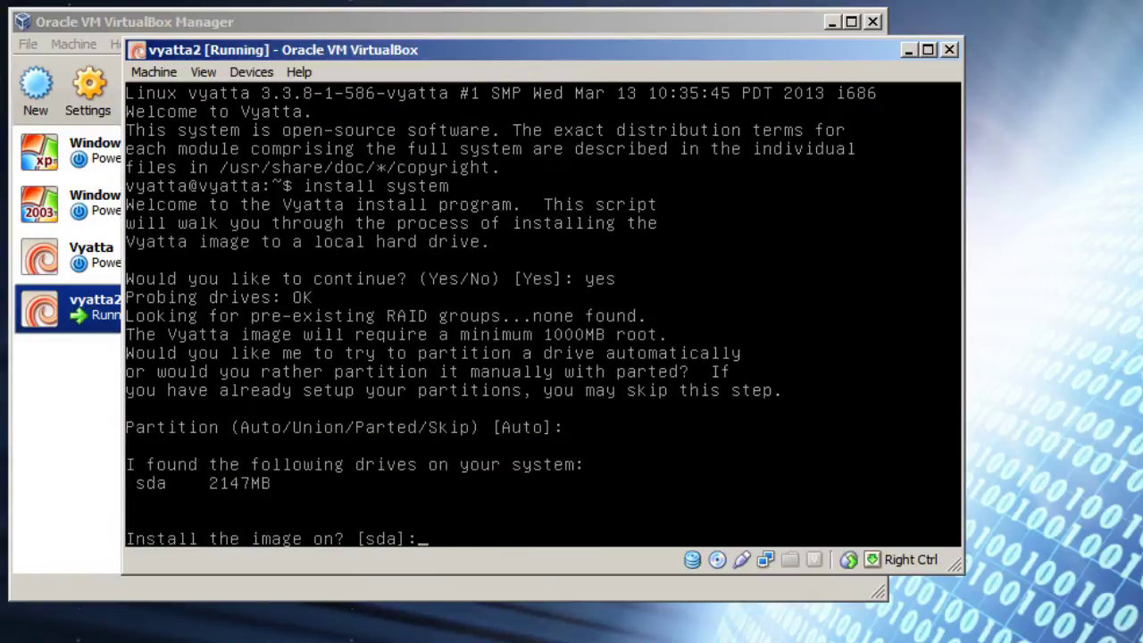
pyautogui.press('Return')
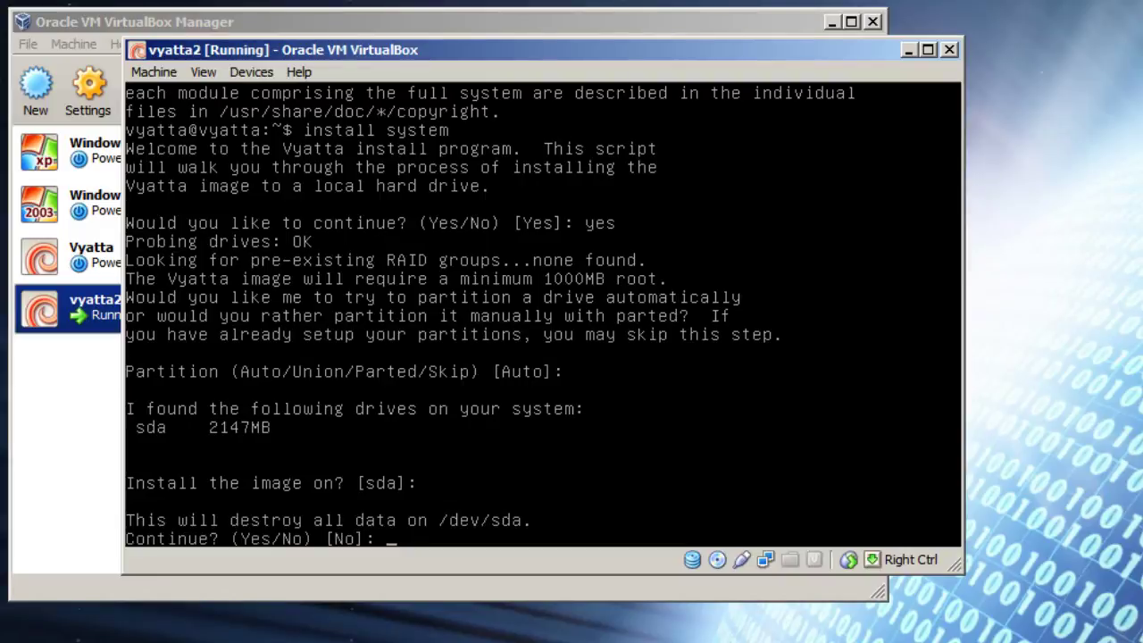
pyautogui.write('yes')
pyautogui.press('Return')
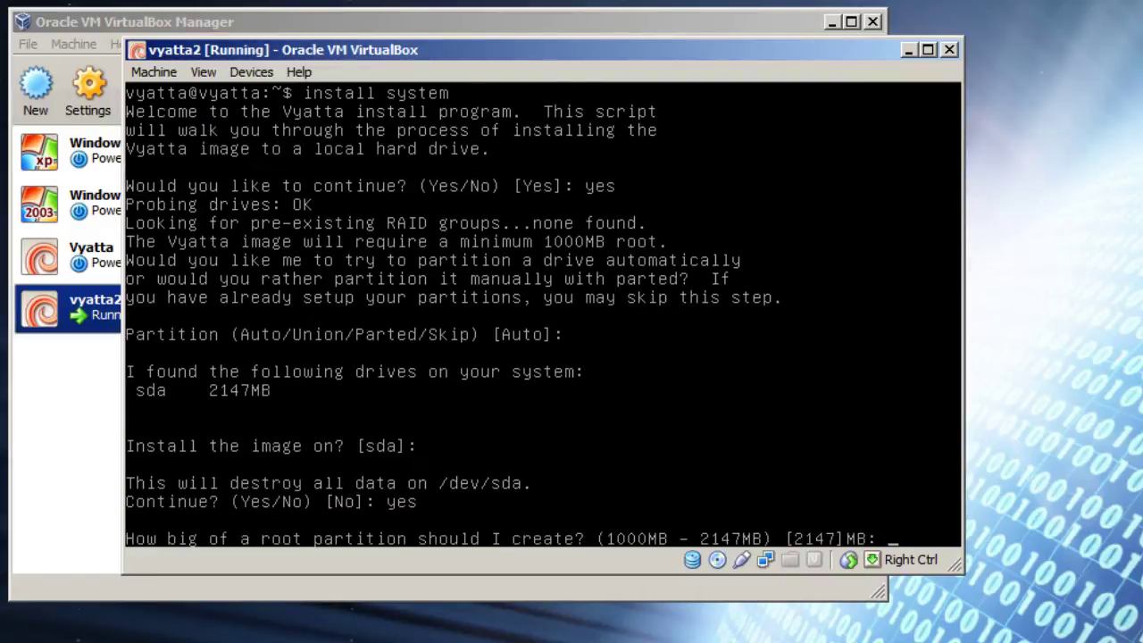
pyautogui.press('Return')
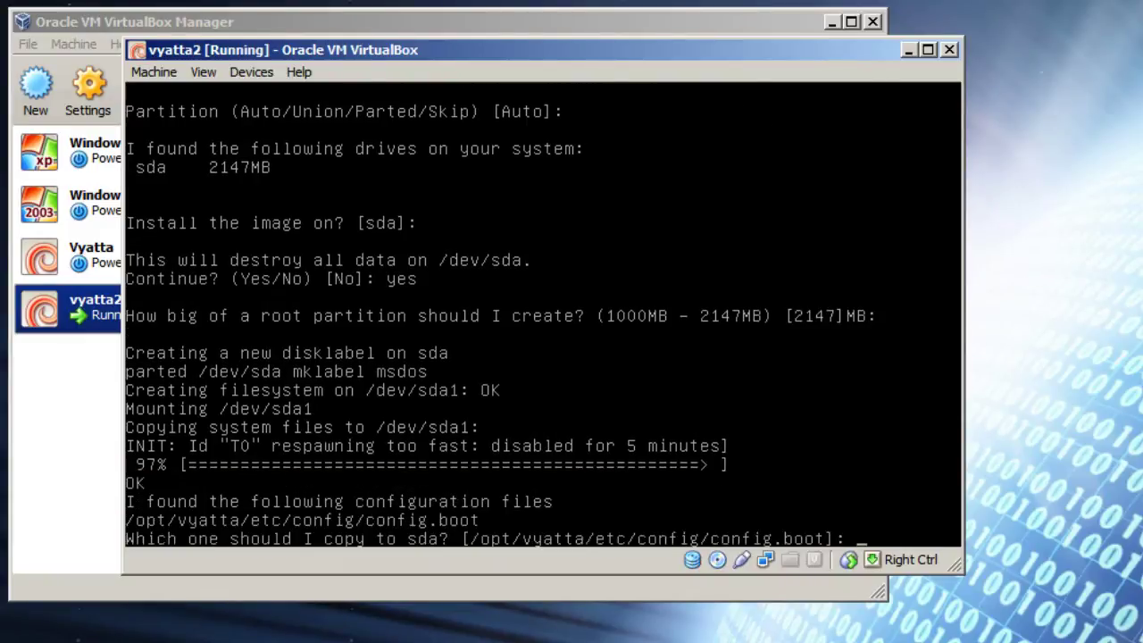
# Step: Copy the default config.boot, set the user password, install GRUB on sda, run reboot
pyautogui.press('Return')
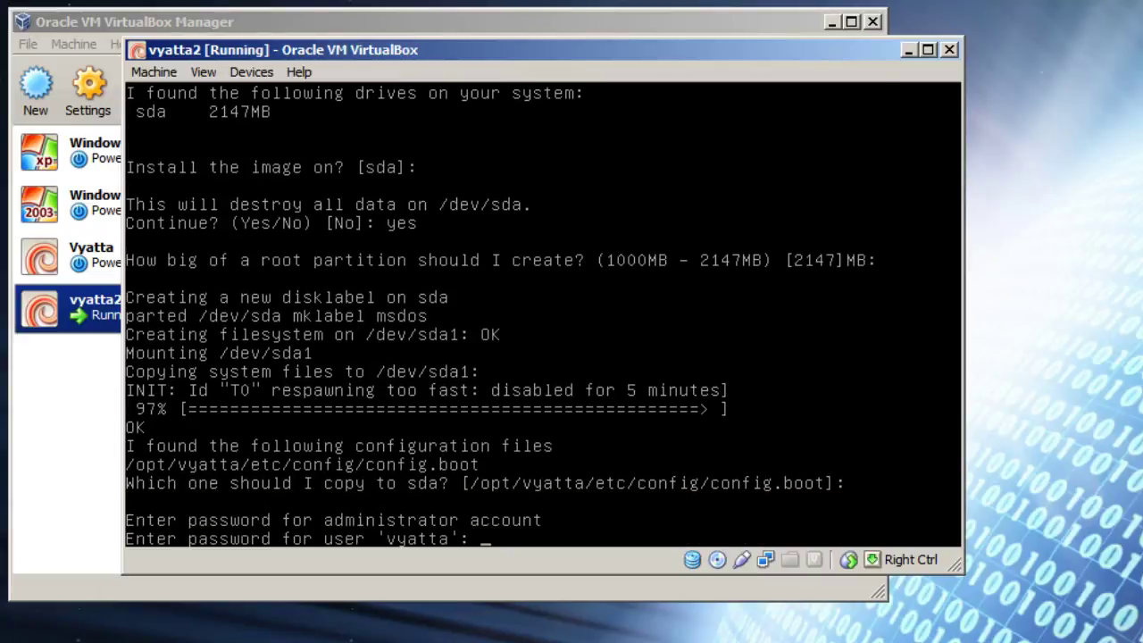
pyautogui.press('Return')
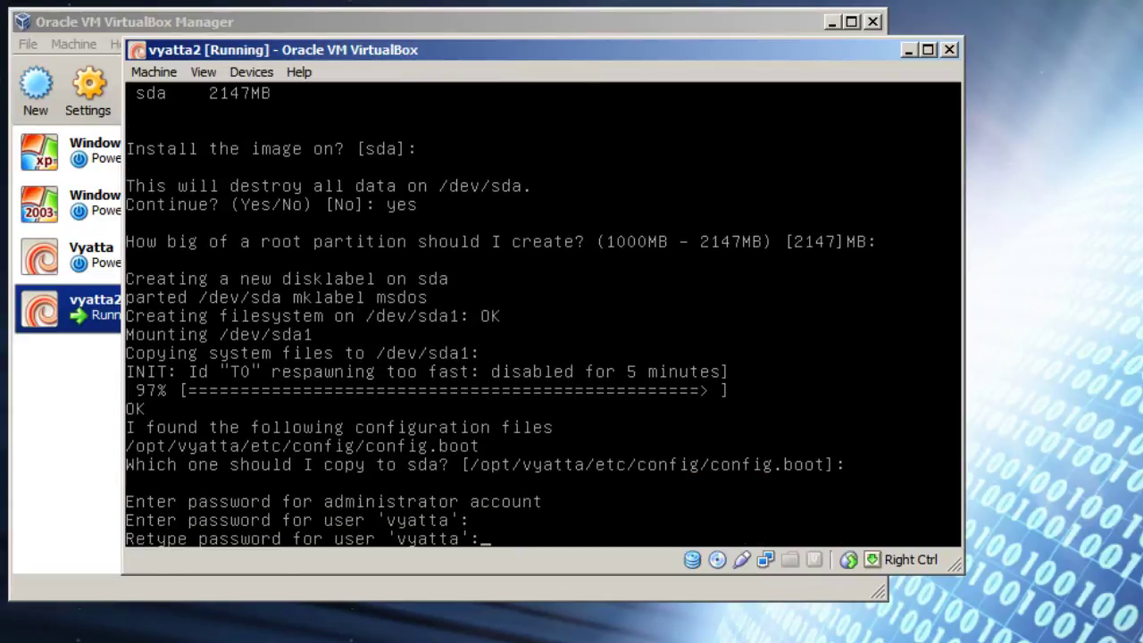
pyautogui.press('Return')
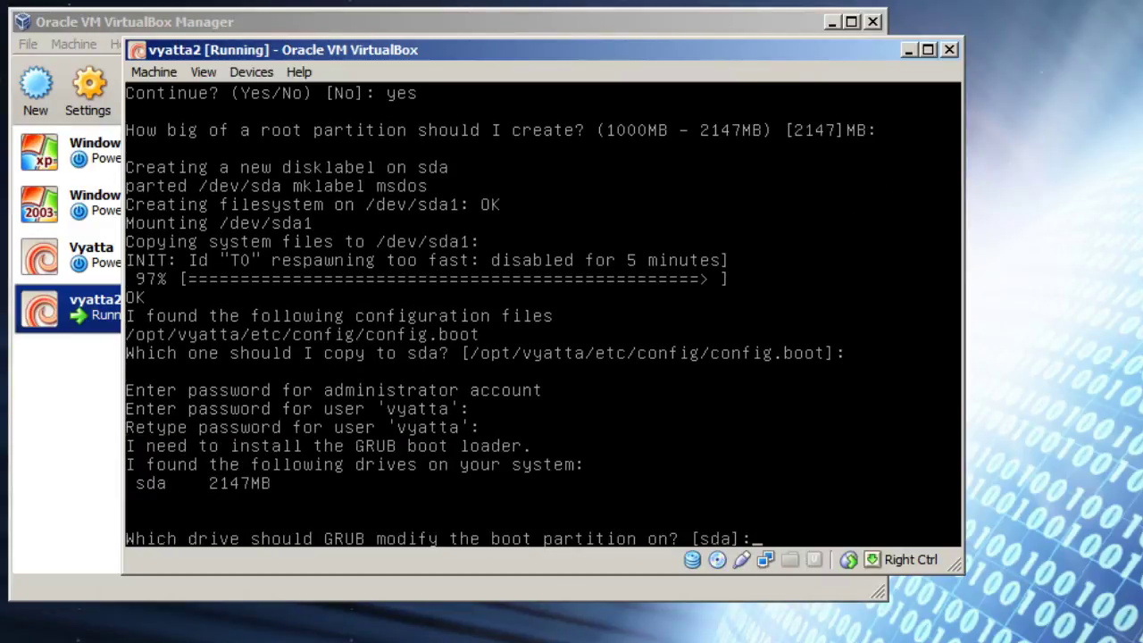
pyautogui.press('Return')
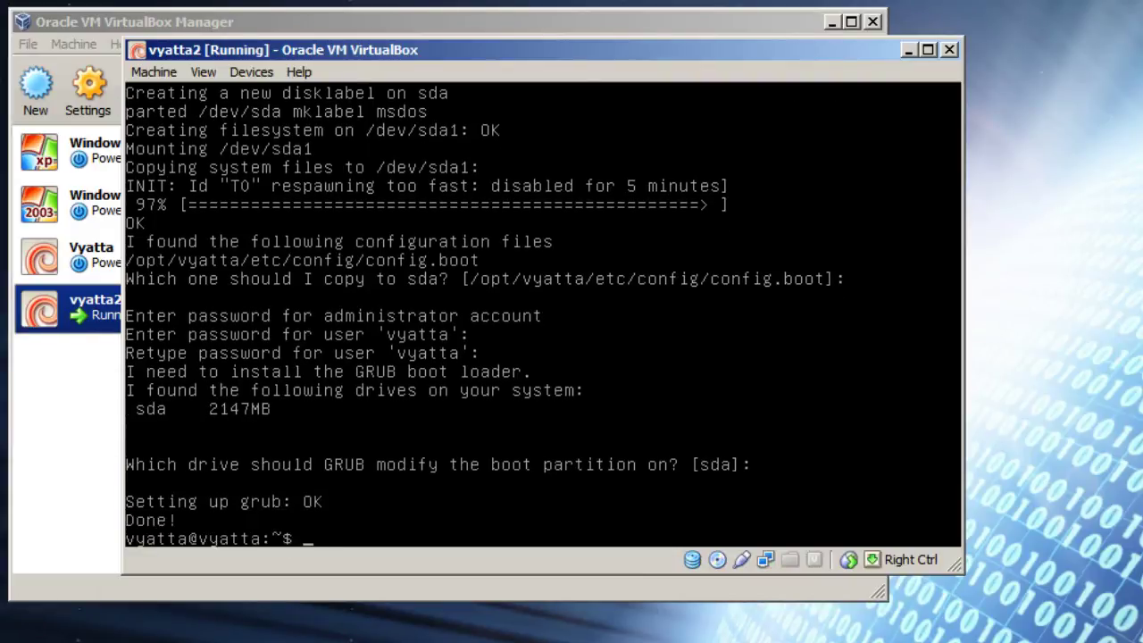
pyautogui.write('reboot')
pyautogui.press('Return')
# Step: Confirm the reboot and boot the Vyatta VC6.6R1 (KVM console) GRUB entry
pyautogui.write('yes')
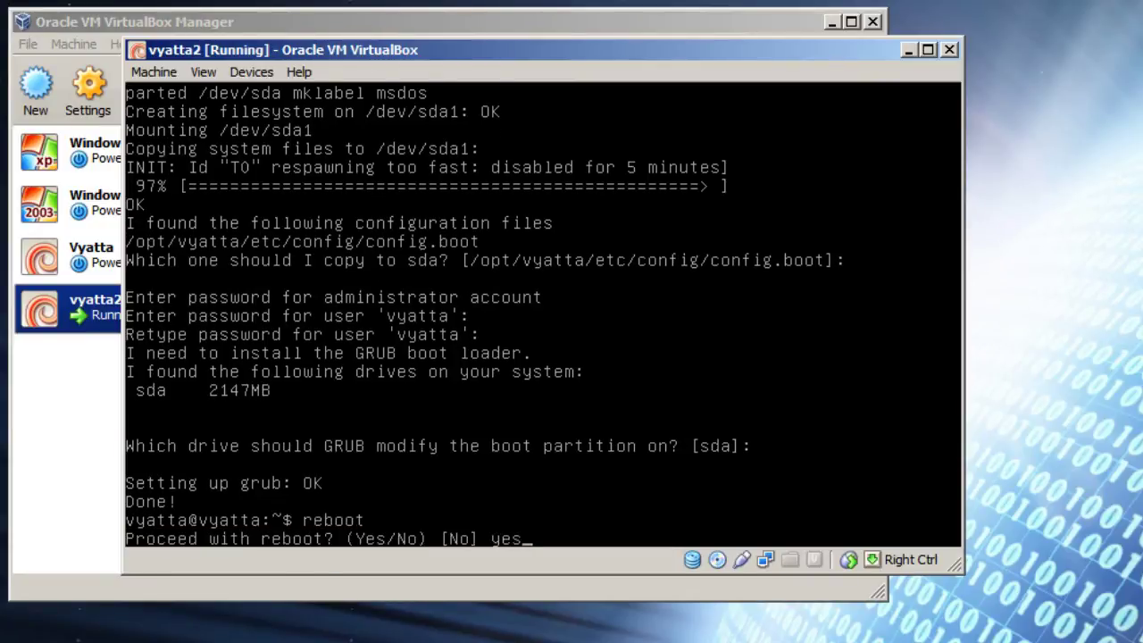
pyautogui.press('Return')
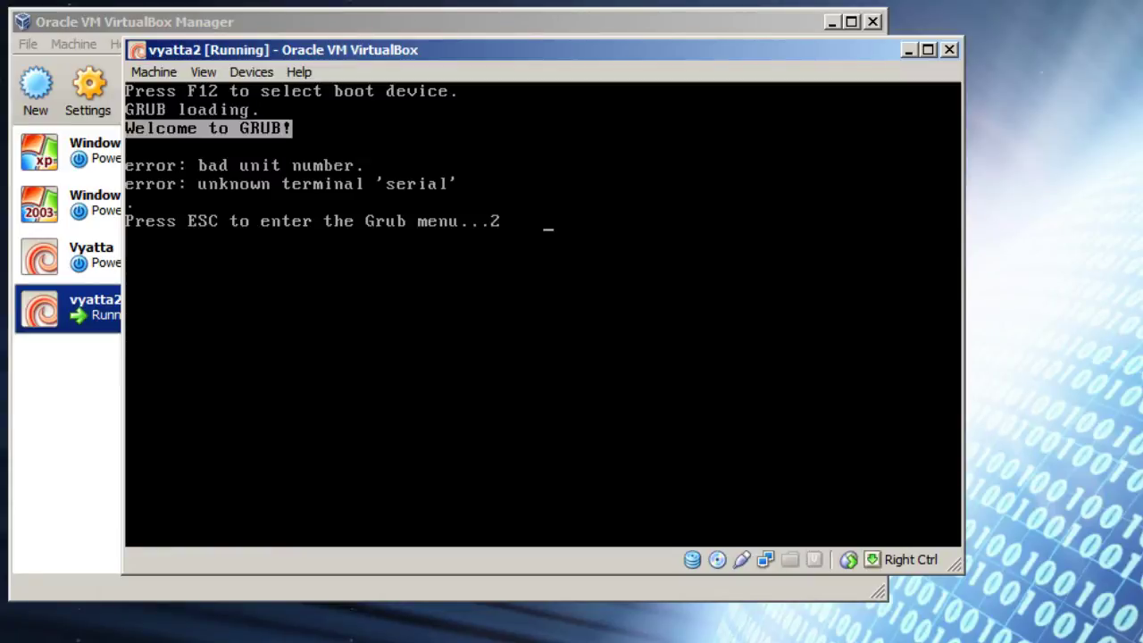
pyautogui.press('Escape')
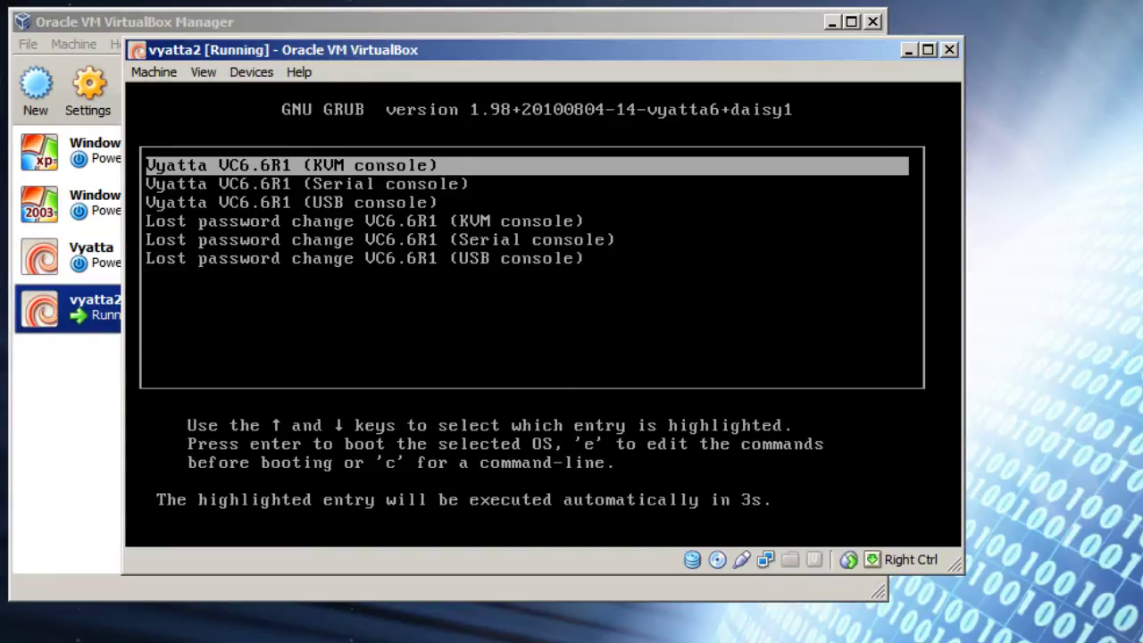
pyautogui.press('Return')
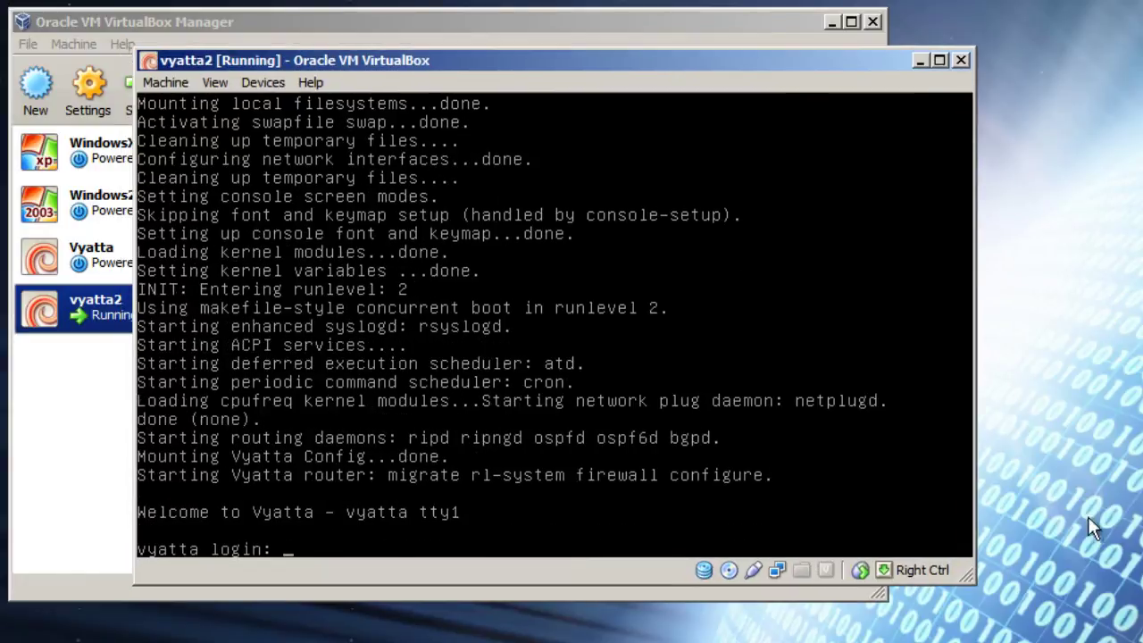
# Step: Log in as vyatta and enter sudo nano /etc/modprobe.d/blacklist.conf
pyautogui.write('vyatta')
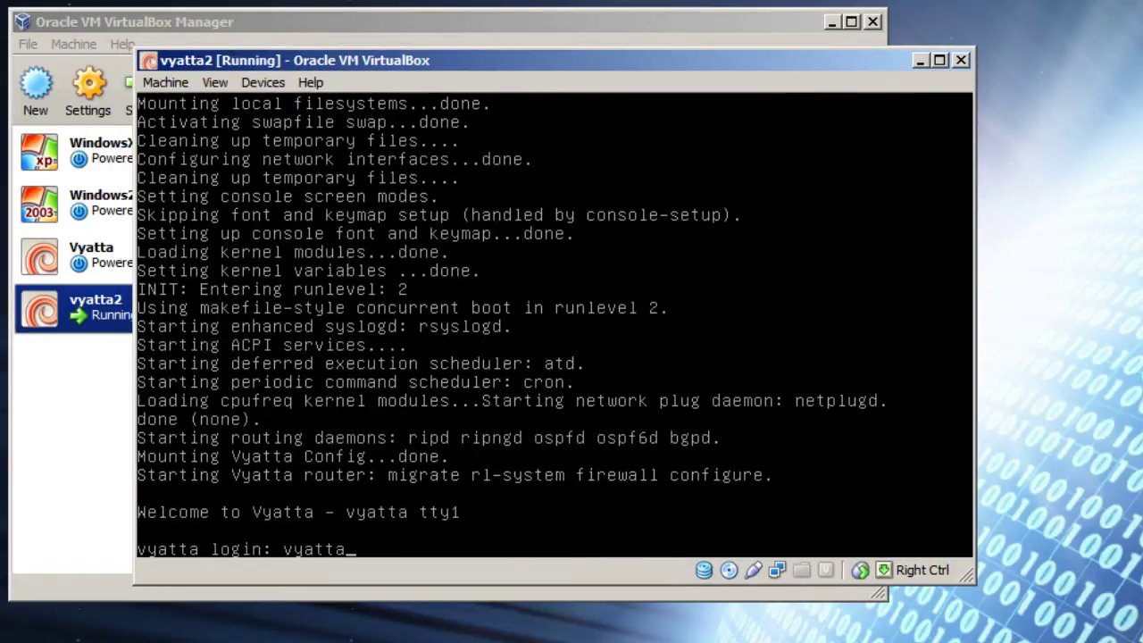
pyautogui.press('Return')
pyautogui.write('vyatta')
pyautogui.press('Return')
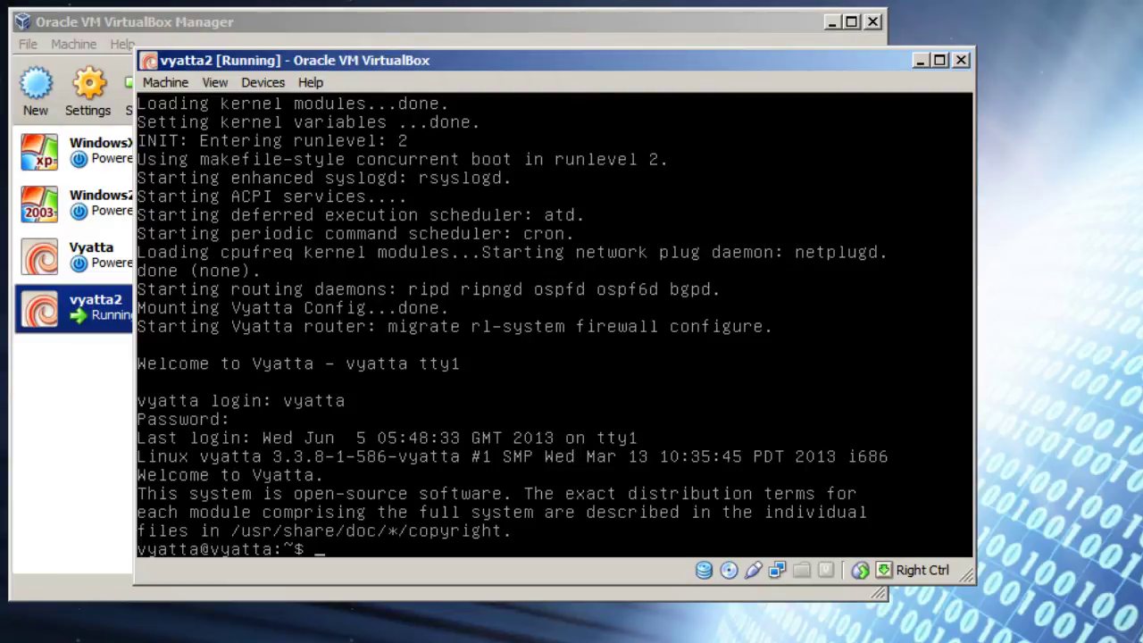
pyautogui.write('sudo nano ')
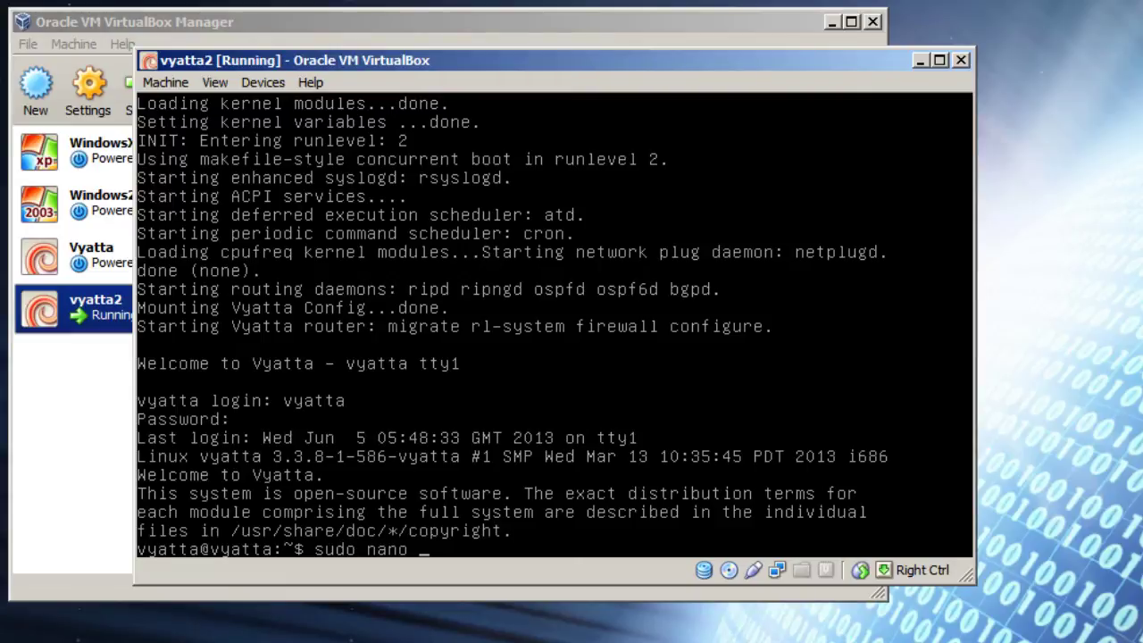
pyautogui.write('/etc/modprobe.d/blacklist')
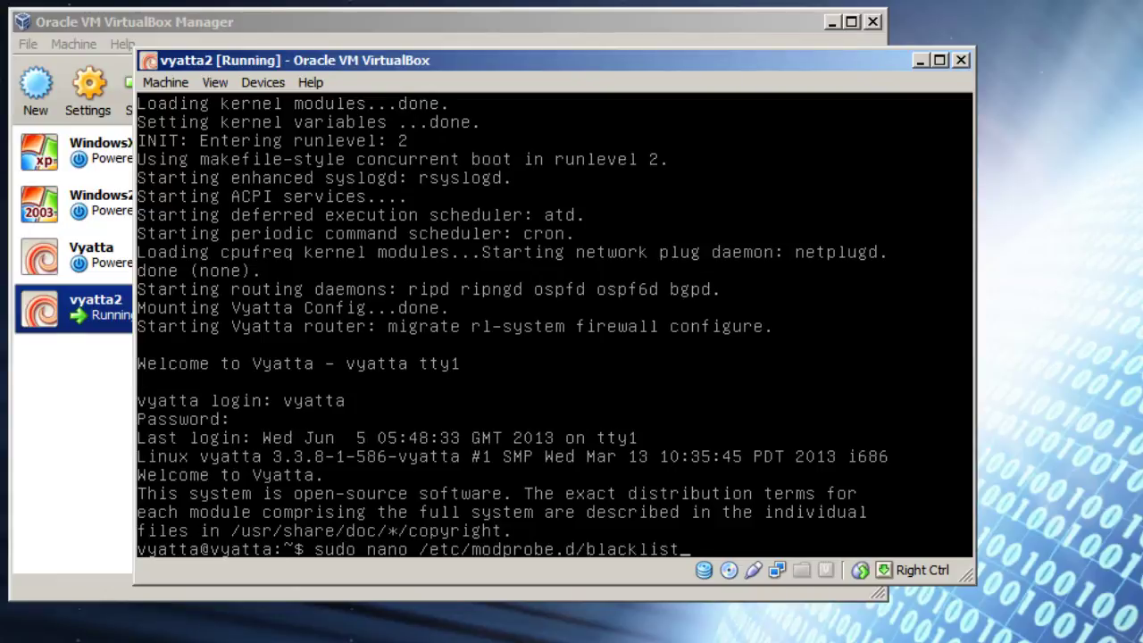
pyautogui.write('.conf')
# Step: Append 'blacklist i2c_piix4' to the end of /etc/modprobe.d/blacklist.conf in nano and save it
pyautogui.press('Return')
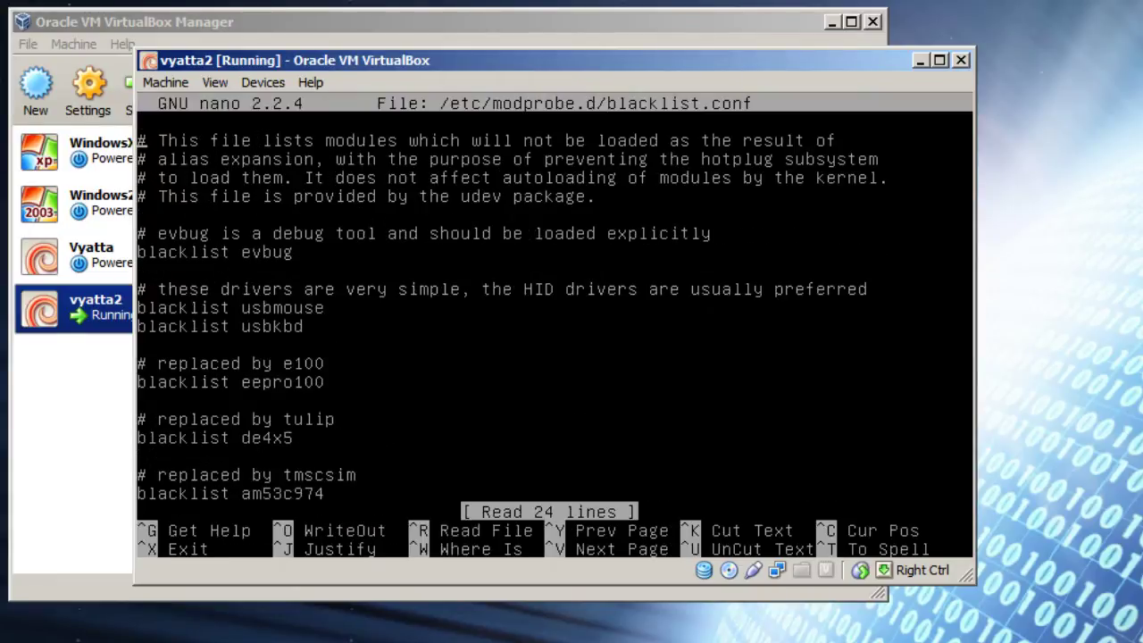
pyautogui.press('Down')
pyautogui.press('Down')
pyautogui.press('Down')
pyautogui.press('Down')
pyautogui.press('Down')
pyautogui.press('Down')
pyautogui.press('Down')
pyautogui.press('Down')
pyautogui.press('Down')
pyautogui.press('Down')
pyautogui.press('Down')
pyautogui.press('Down')
pyautogui.press('Down')
pyautogui.press('Down')
pyautogui.press('Down')
pyautogui.press('Down')
pyautogui.press('Down')
pyautogui.press('Down')
pyautogui.press('Down')
pyautogui.press('Down')
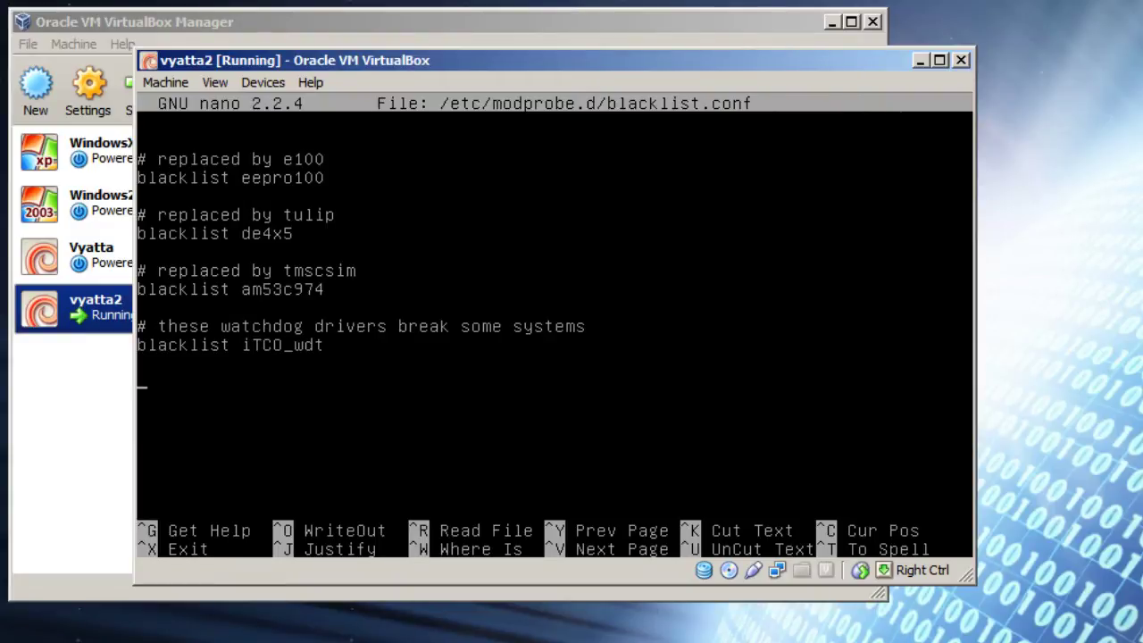
pyautogui.write('blacklist')
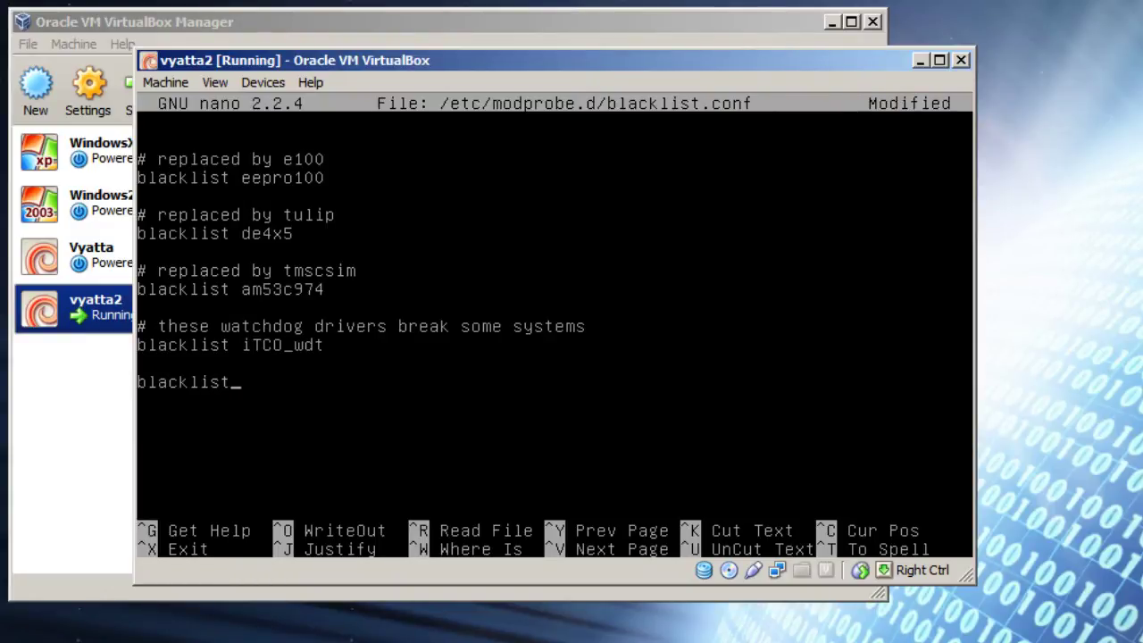
pyautogui.write(' i2c_pi')
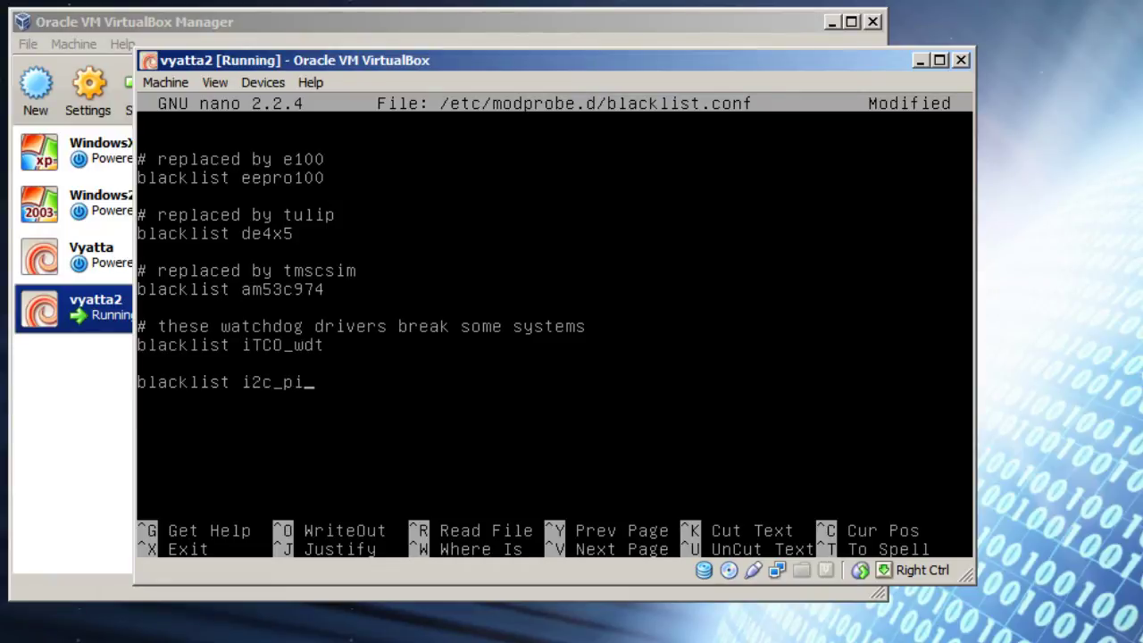
pyautogui.write('ix3')
pyautogui.press('BackSpace')
pyautogui.write('4')
pyautogui.hotkey('ctrl', 'o')
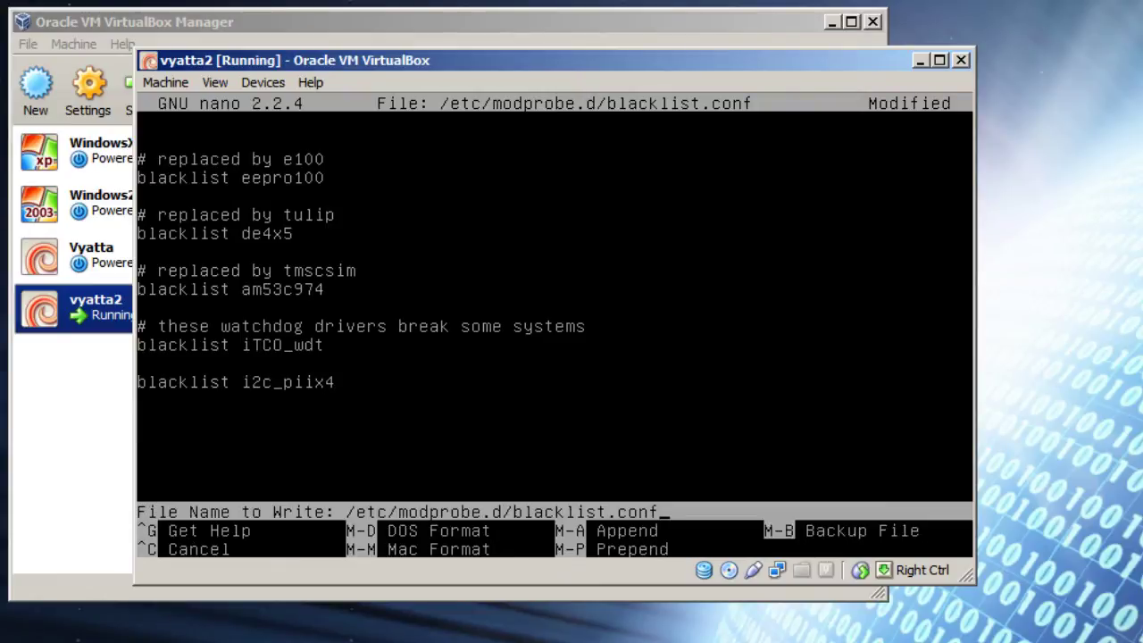
pyautogui.press('Return')
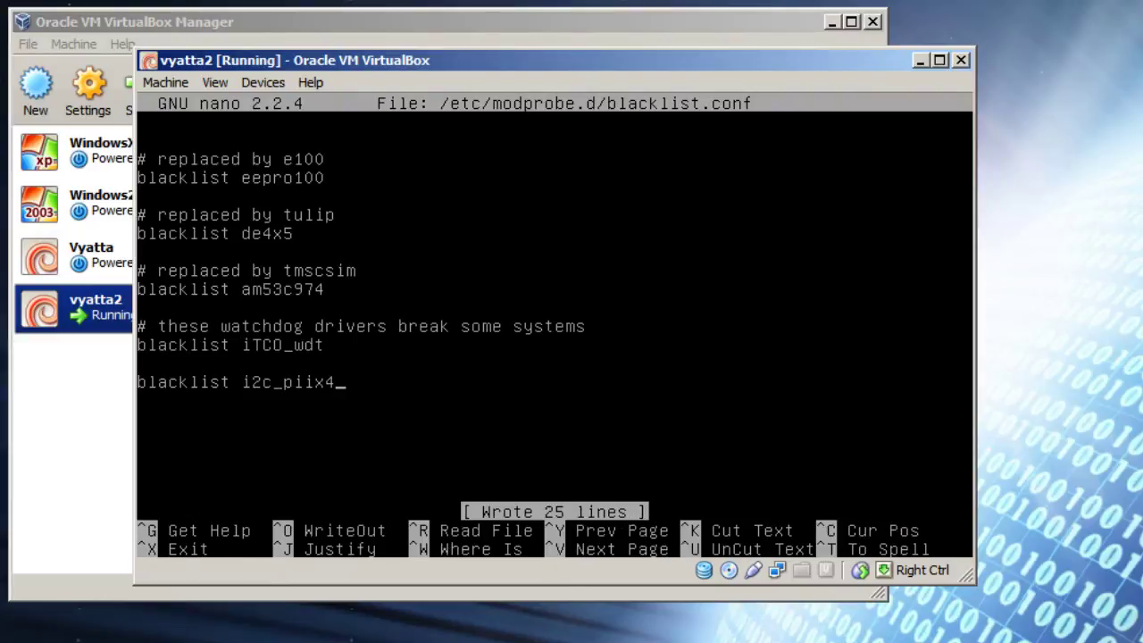
pyautogui.hotkey('ctrl', 'x')
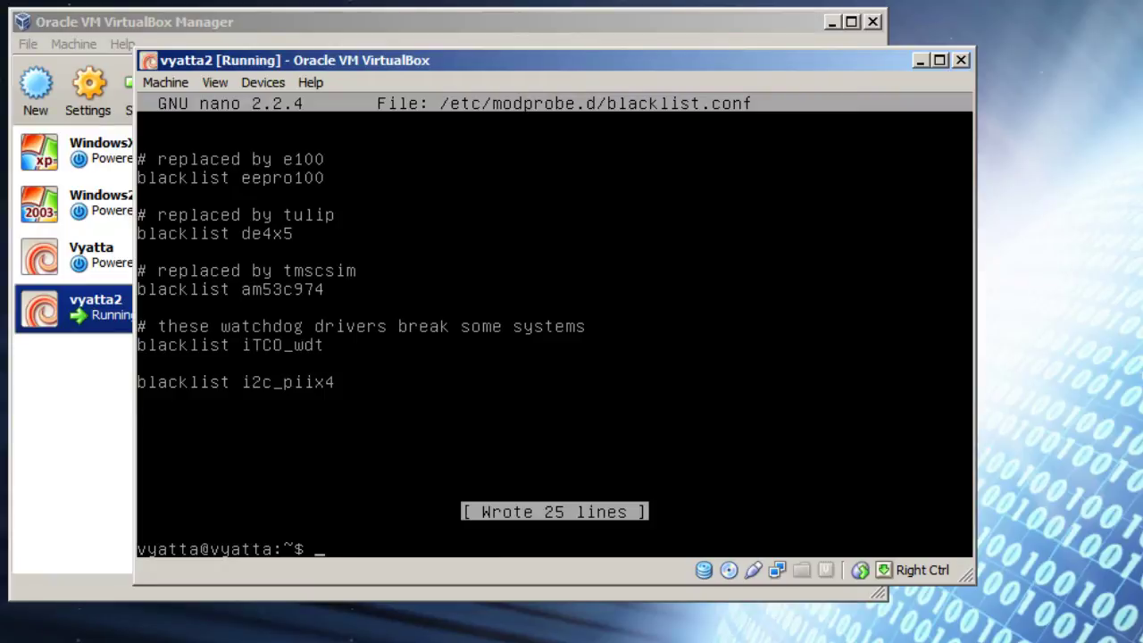
# Step: Rebuild the initramfs for all kernels with 'sudo update-initramfs -u -k all', then reboot the router
pyautogui.write('sudo update-')
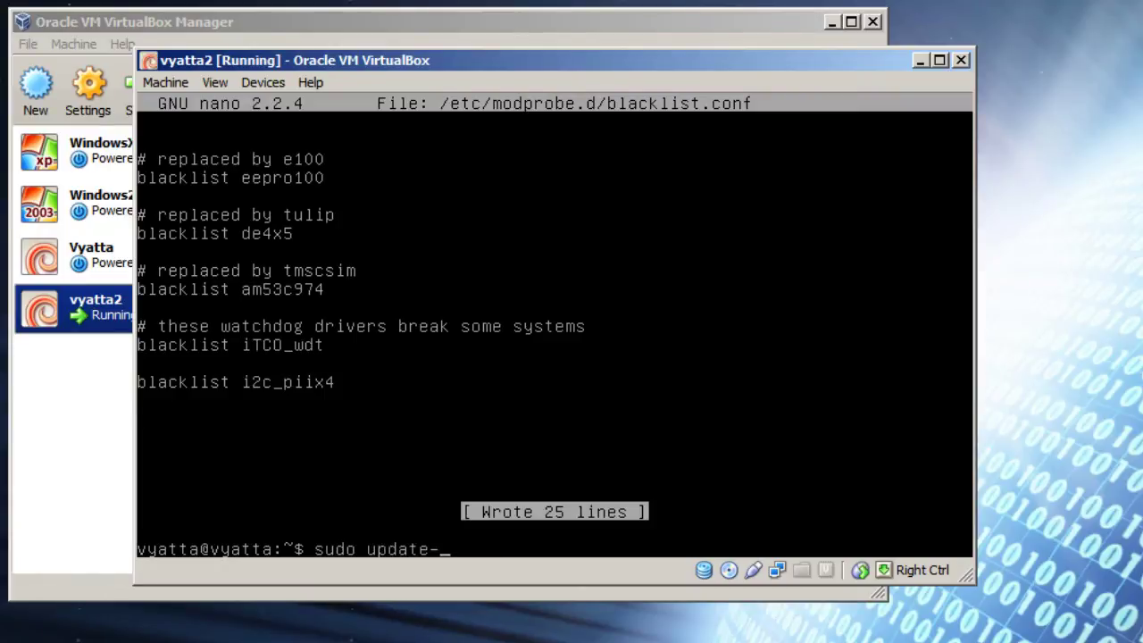
pyautogui.write('initramfs -u -k all')
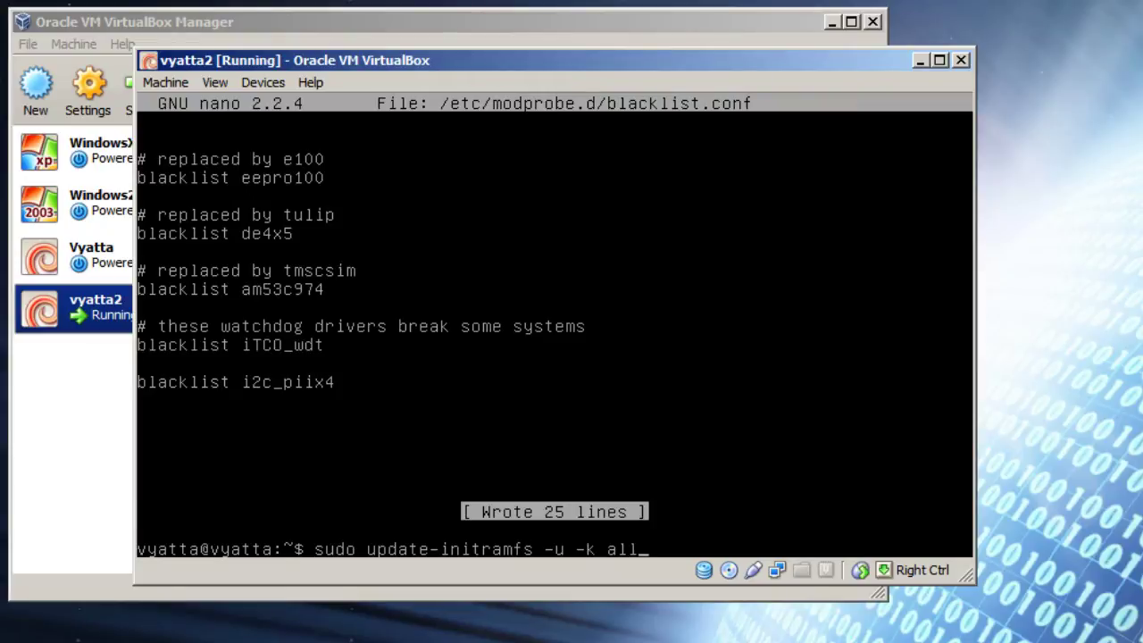
pyautogui.press('Return')
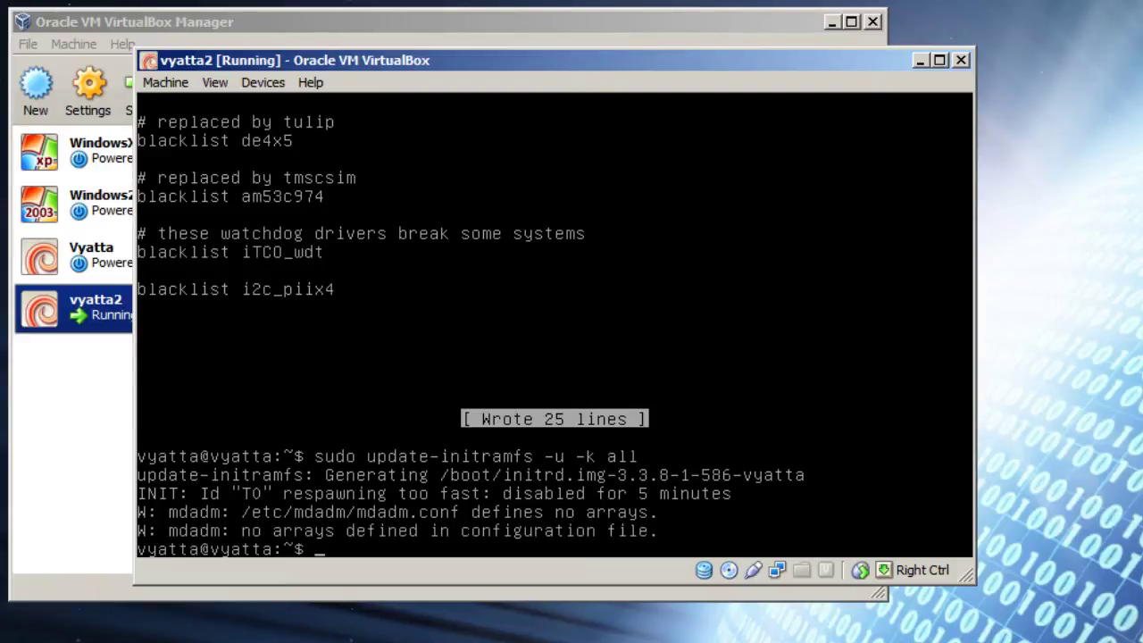
pyautogui.write('reboot')
pyautogui.press('Return')
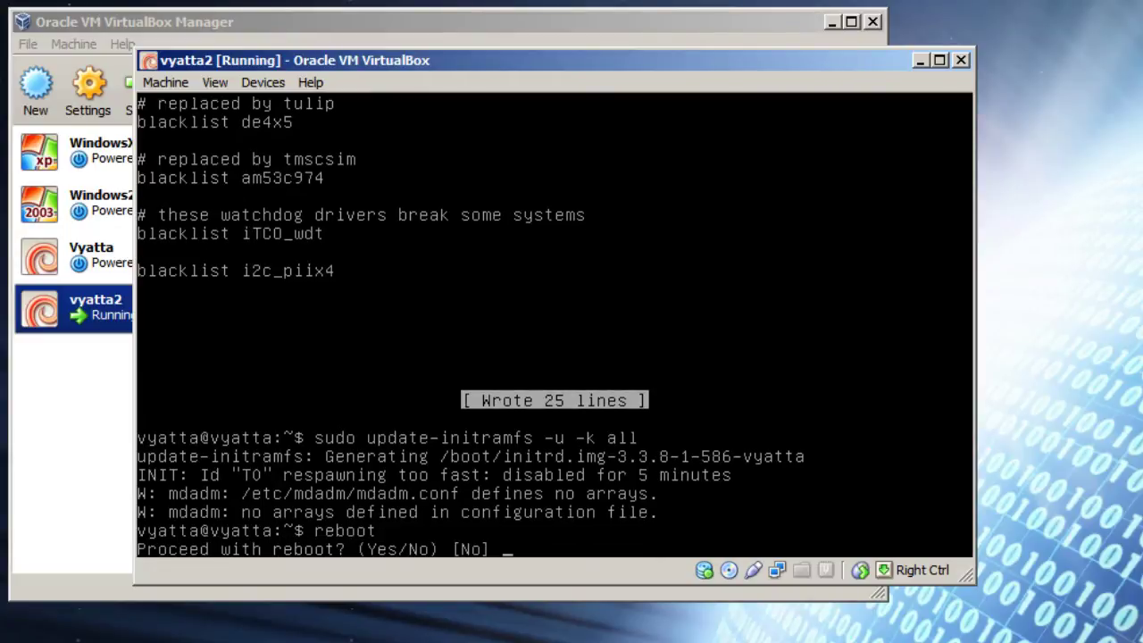
pyautogui.write('yes')
pyautogui.press('Return')
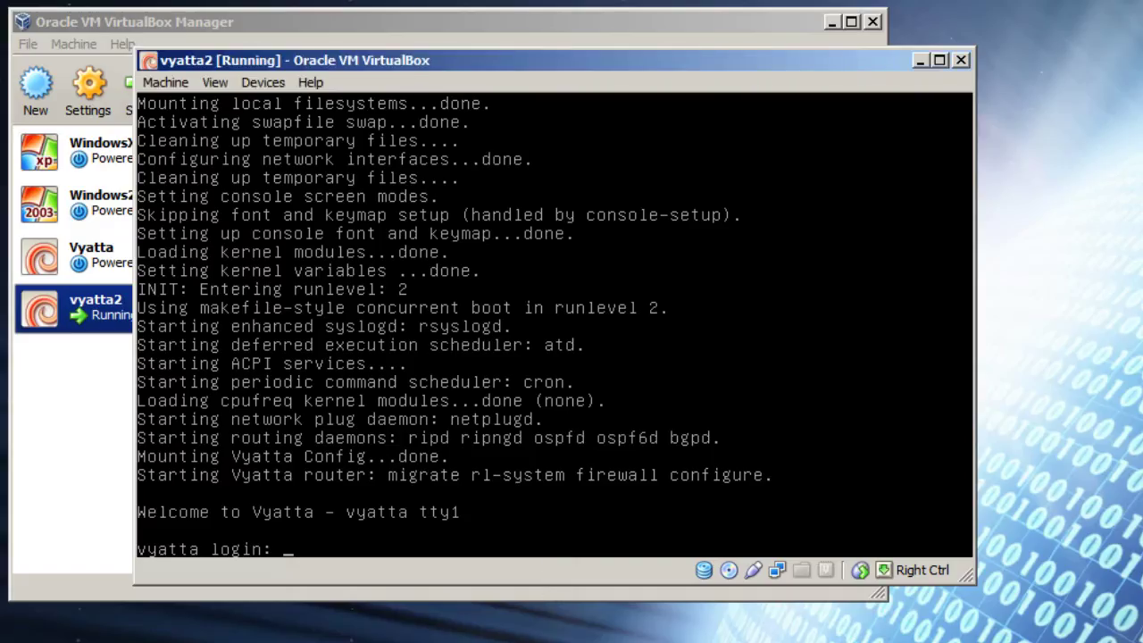
# Step: Log back in and comment out the T0 entry in /etc/inittab with a sed command
pyautogui.write('vyatta')
pyautogui.press('Return')
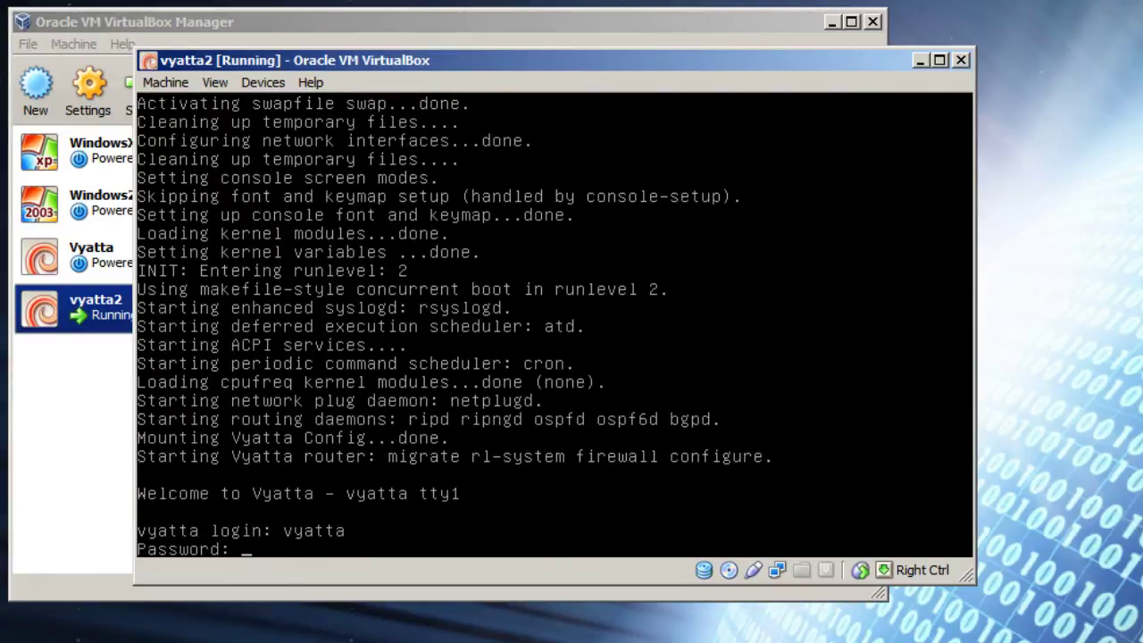
pyautogui.write('vyatta')
pyautogui.press('Return')
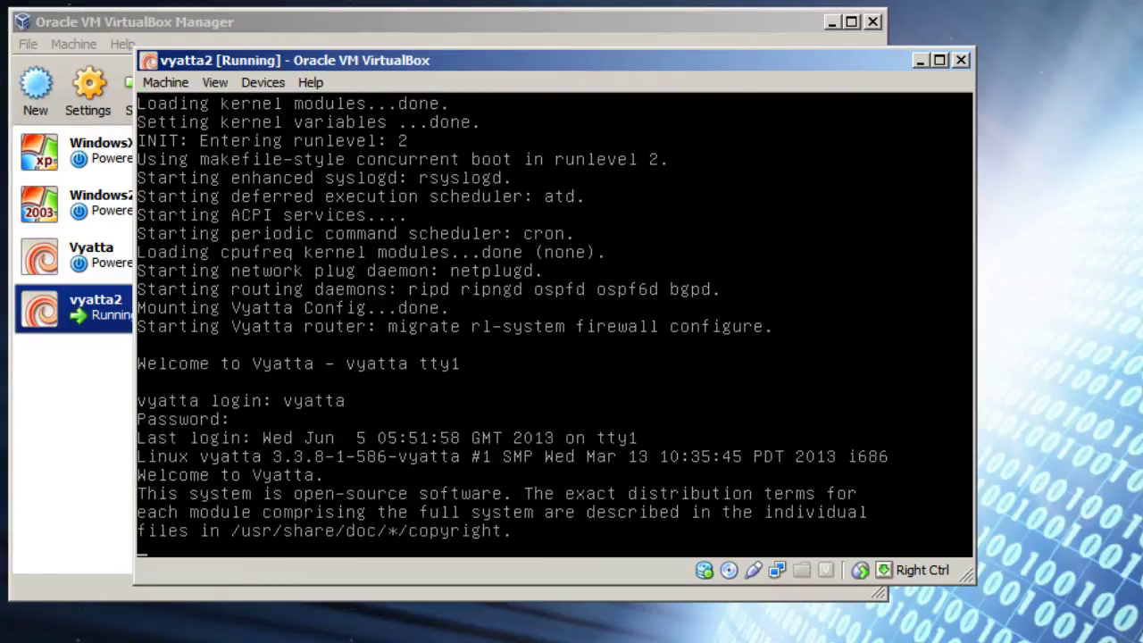
pyautogui.write('sudo ')
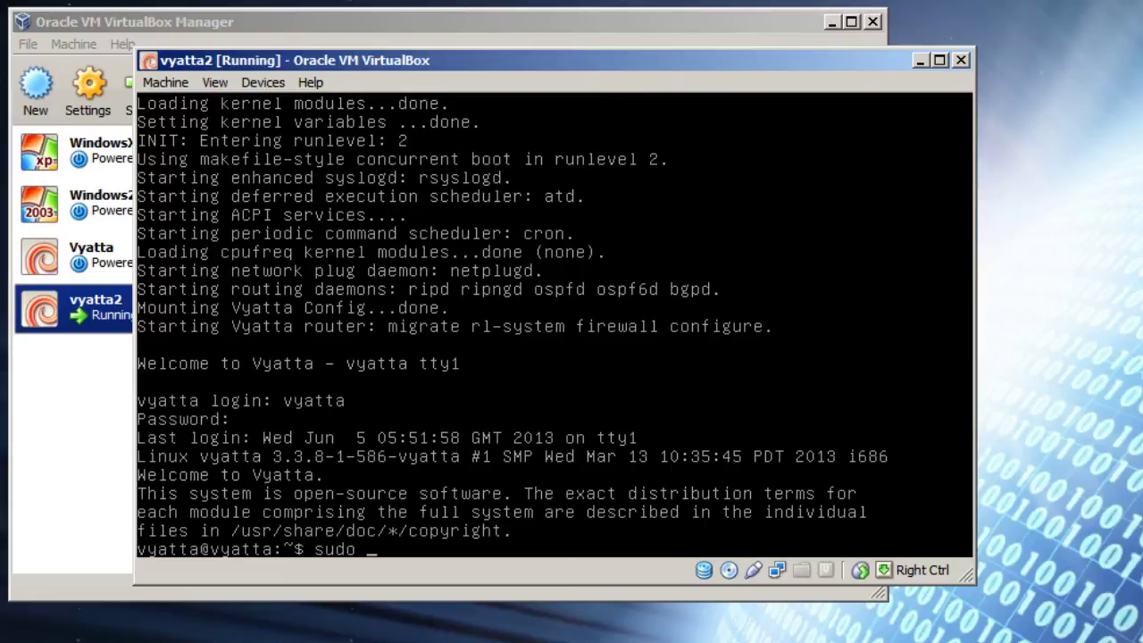
pyautogui.write('sed -i')
pyautogui.write(" 's")
pyautogui.write('/TO')
pyautogui.write('/#')
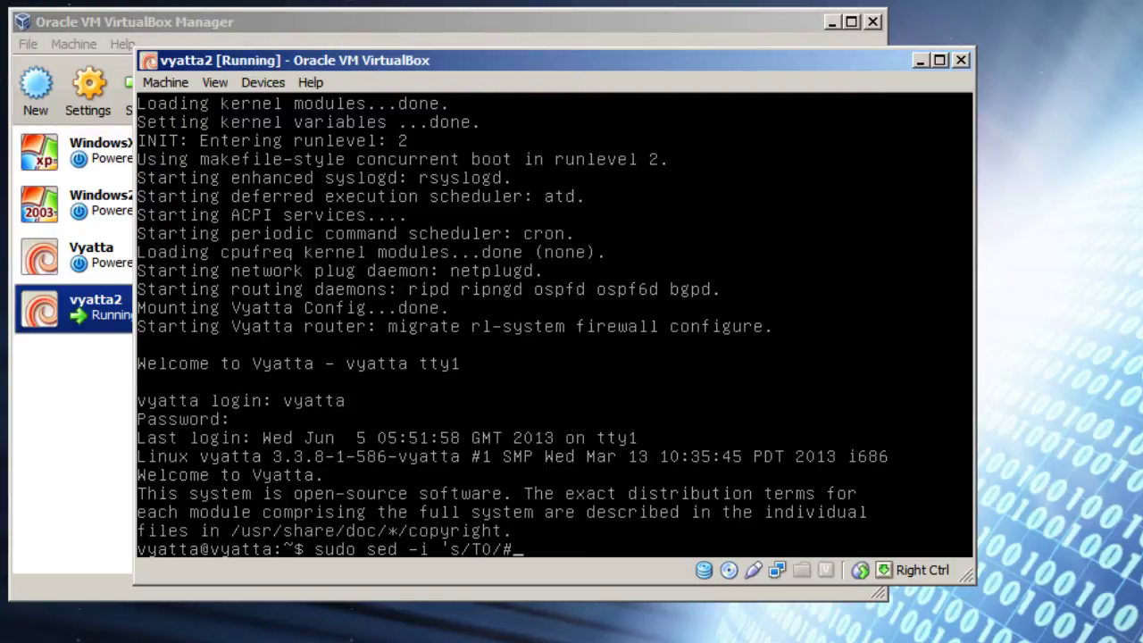
pyautogui.write("TO/' /etc/inittab")
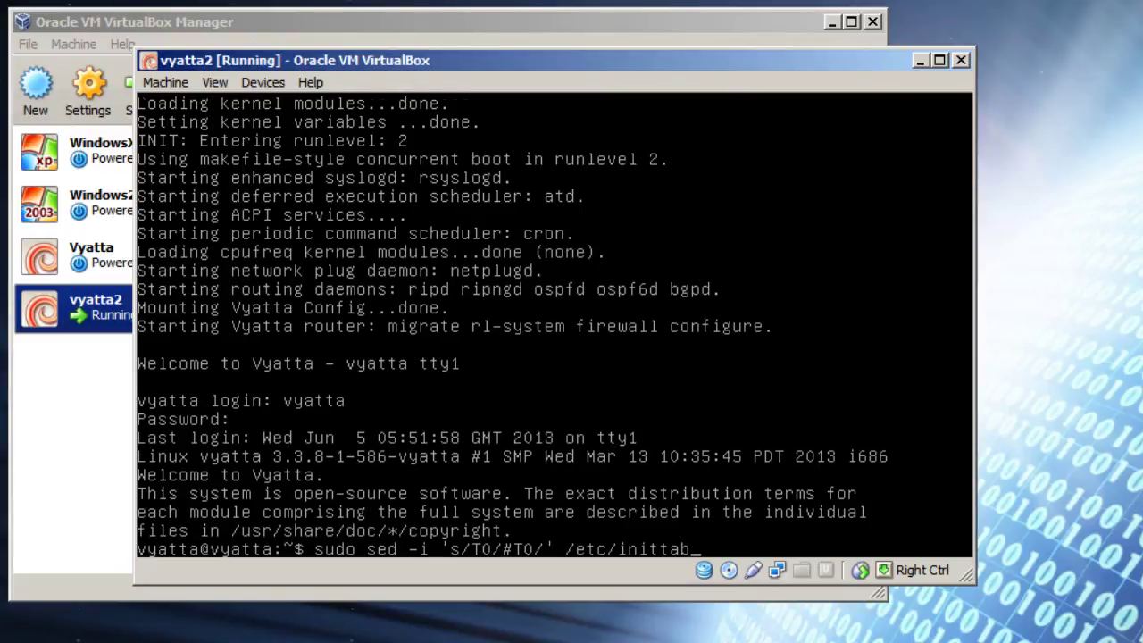
pyautogui.press('Return')
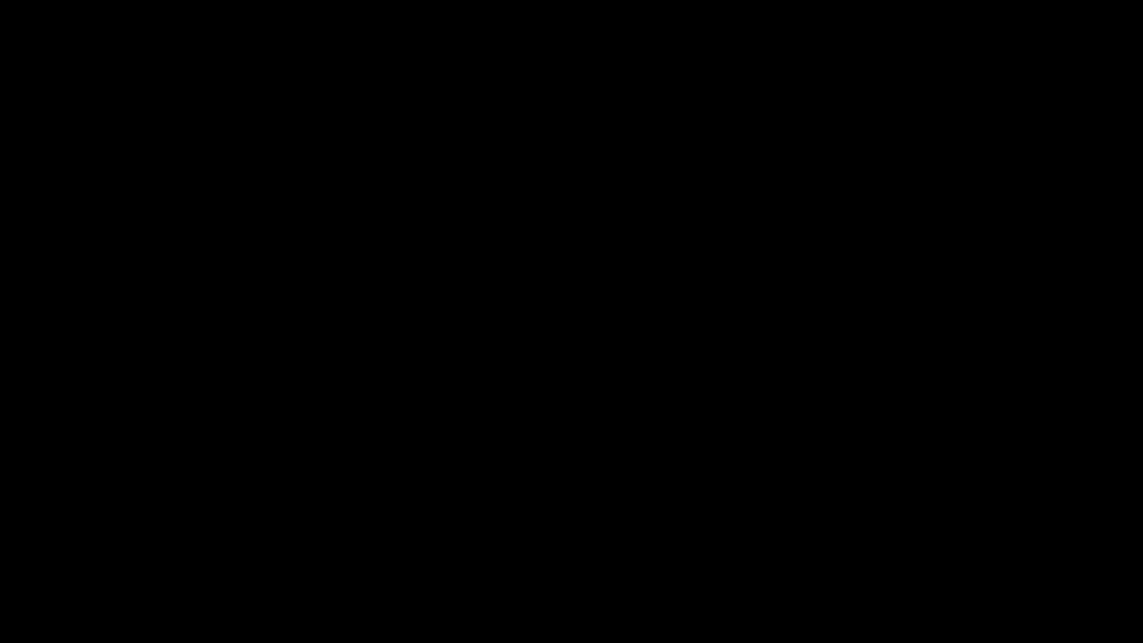
# Step: Log in to vyatta2 again after it restarts
pyautogui.write('vyatta login: vyatta')
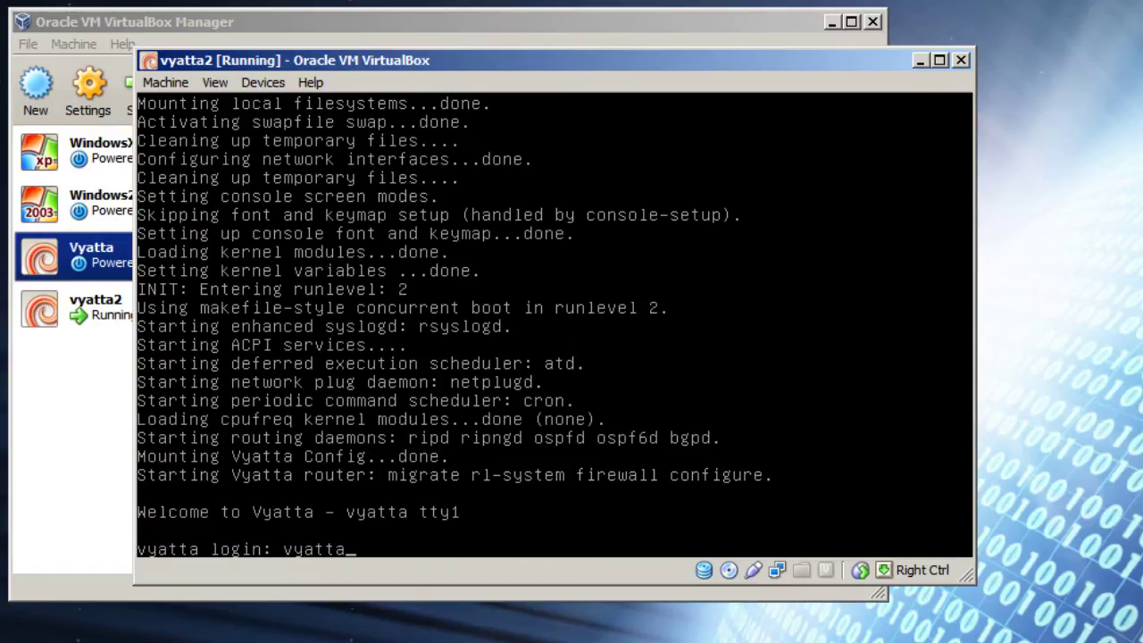
pyautogui.press('Return')
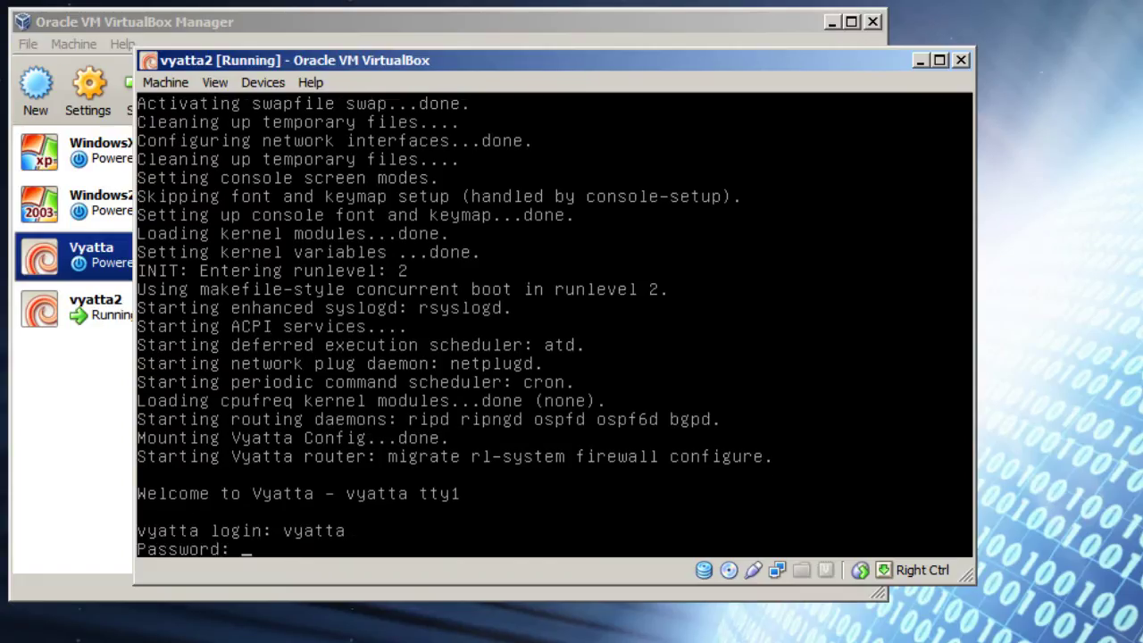
pyautogui.write('vyatta')
pyautogui.press('Return')
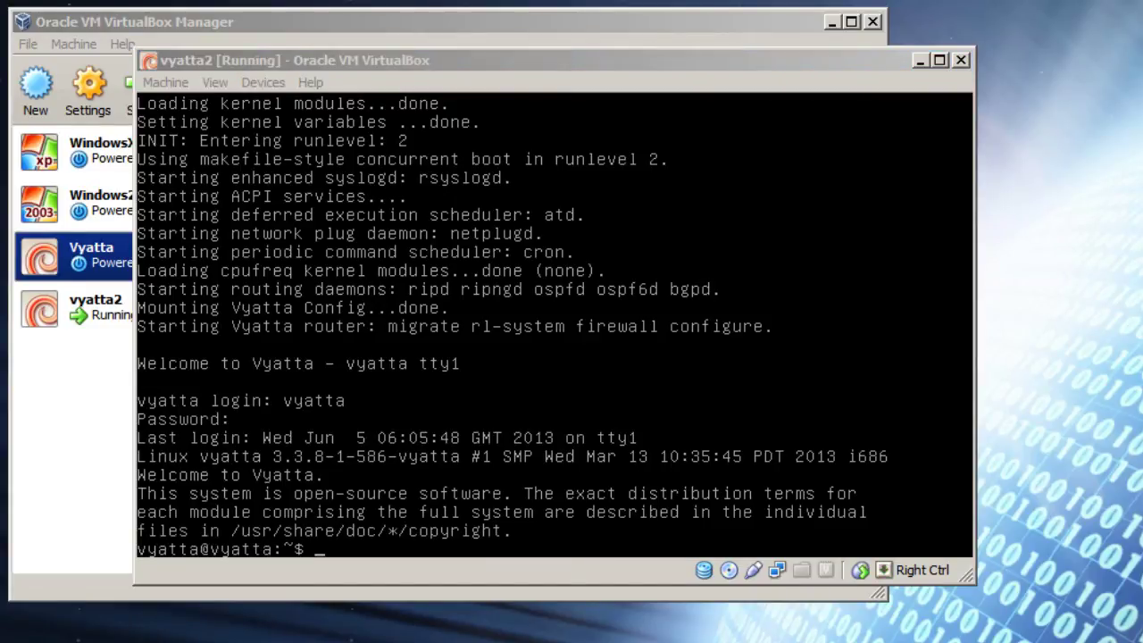
# Step: Run ipconfig to confirm host IPv4 10.10.100.2 and gateway 10.10.100.1, then minimize the prompt
pyautogui.write('ipconfig')
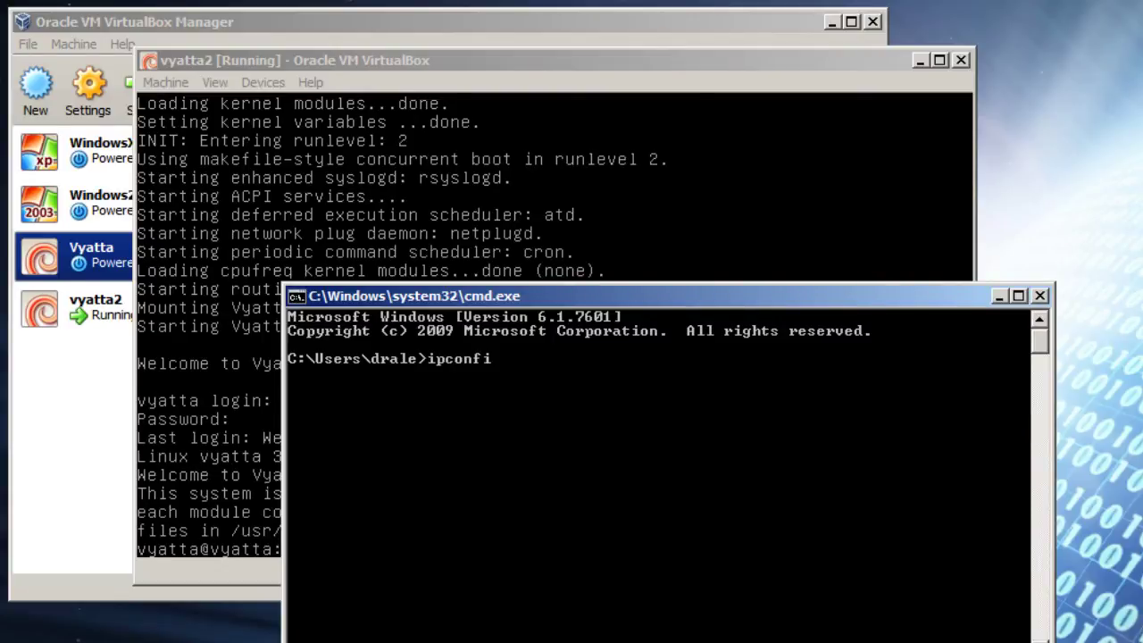
pyautogui.press('Return')
pyautogui.scroll(3, 957, 401)
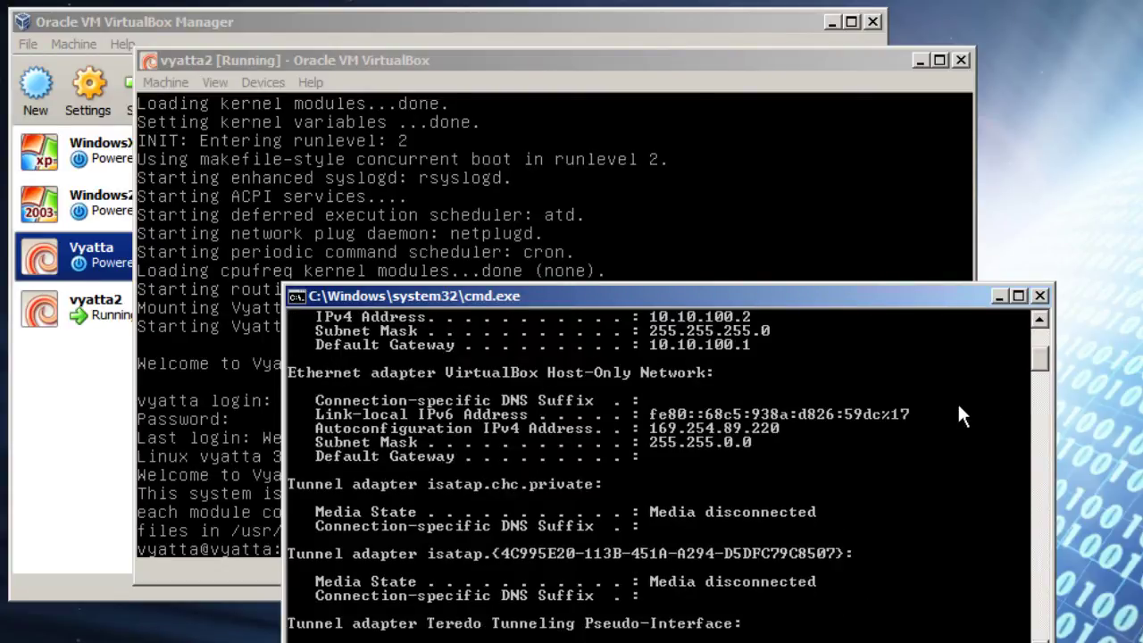
pyautogui.scroll(1, 947, 439)
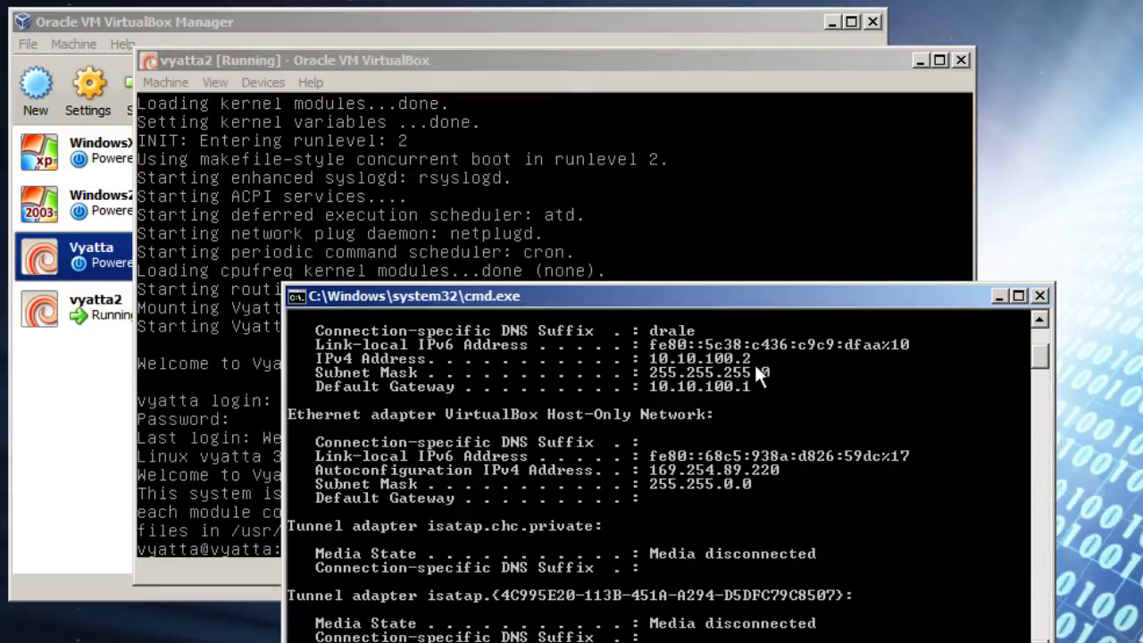
pyautogui.click(999, 297)
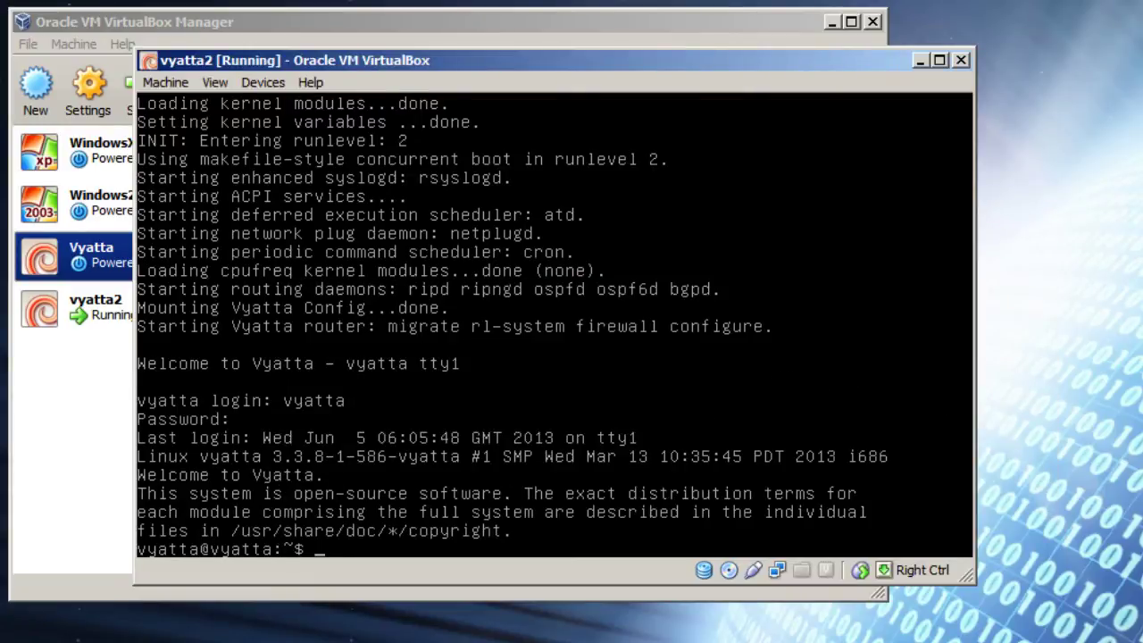
# Step: Enter configuration mode and set eth0's address to 10.10.100.50/24
pyautogui.write('config')
pyautogui.press('Return')
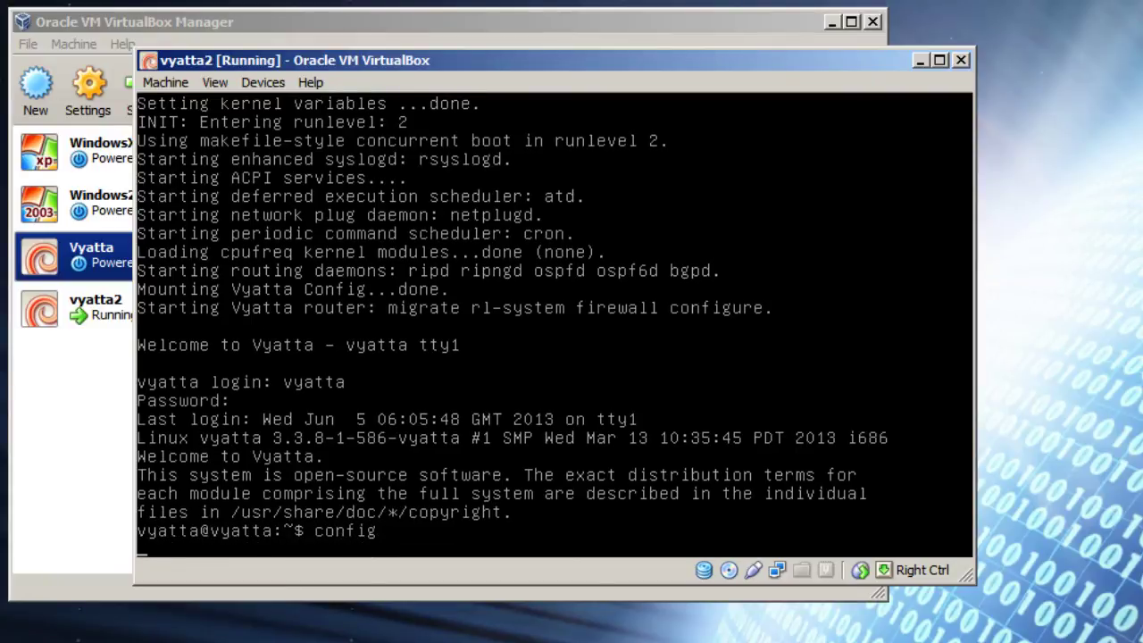
pyautogui.write('set int')
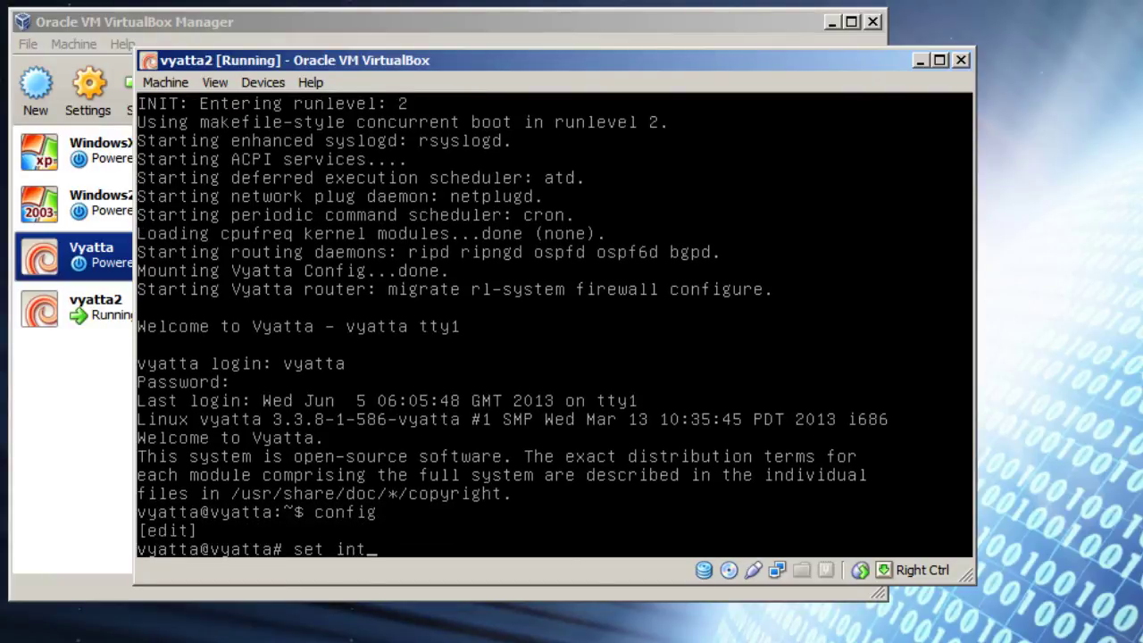
pyautogui.write('erface ether')
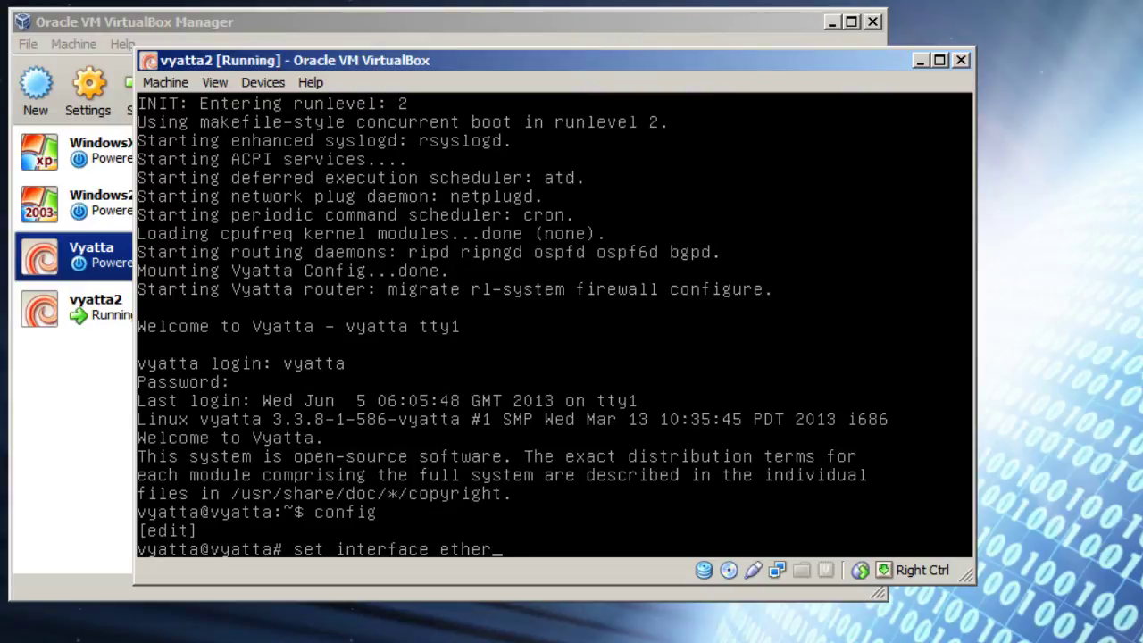
pyautogui.write('net eth0 address 10.')
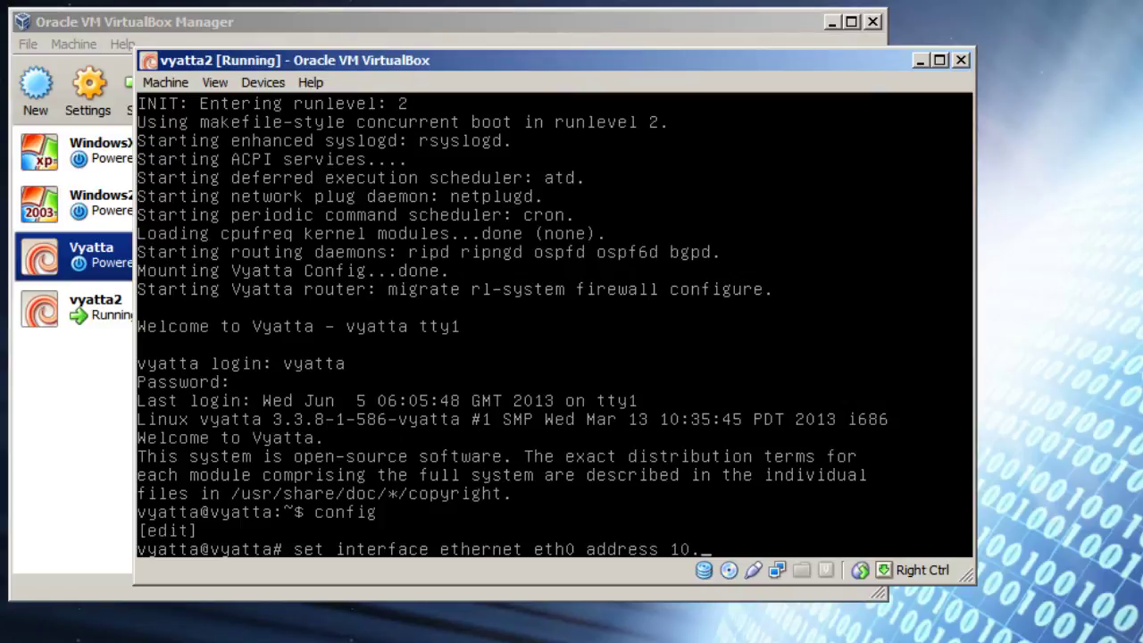
pyautogui.write('10.100.50/24')
pyautogui.press('Return')
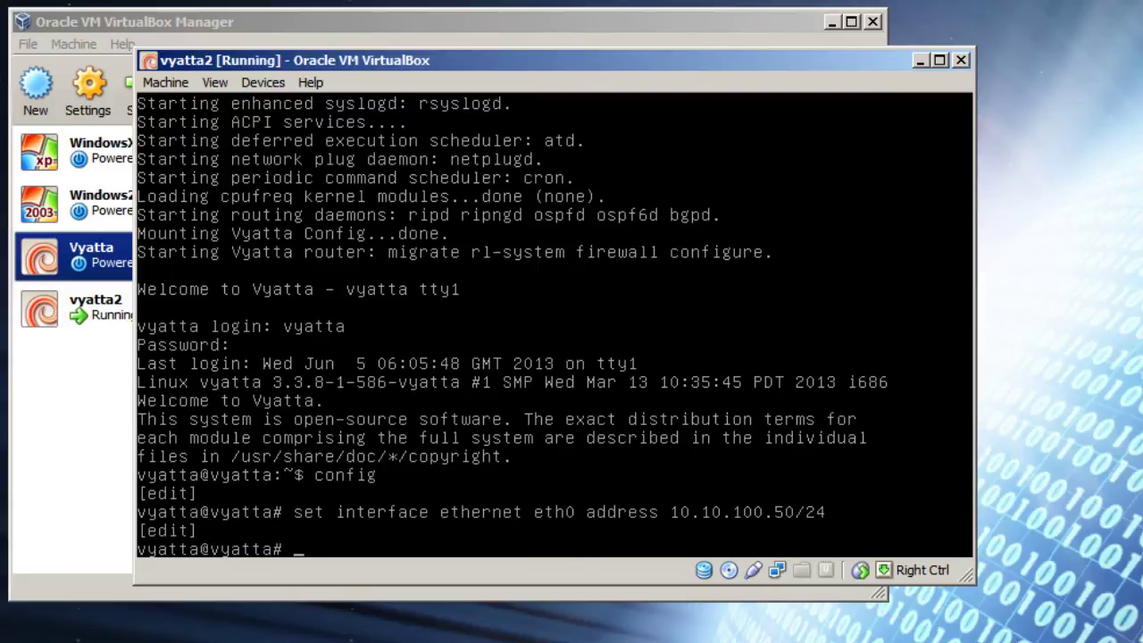
# Step: Set eth1 to 10.10.1.1/24 and add default route 0.0.0.0/0 via next hop 10.10.100.1
pyautogui.write('set int eth eth1 ')
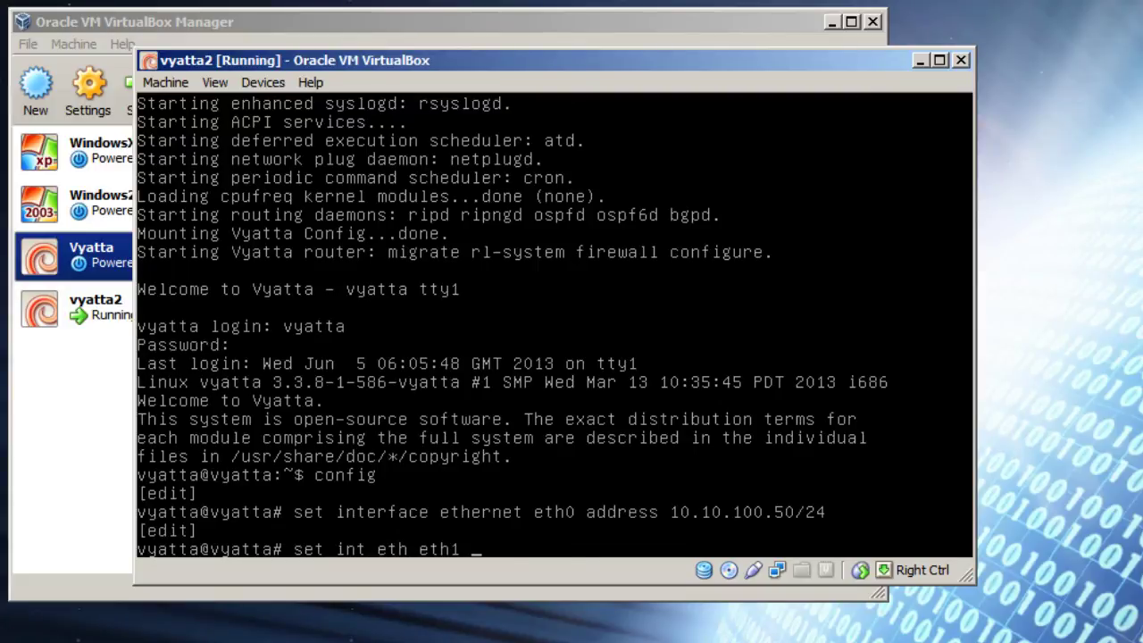
pyautogui.write('address 10.10.')
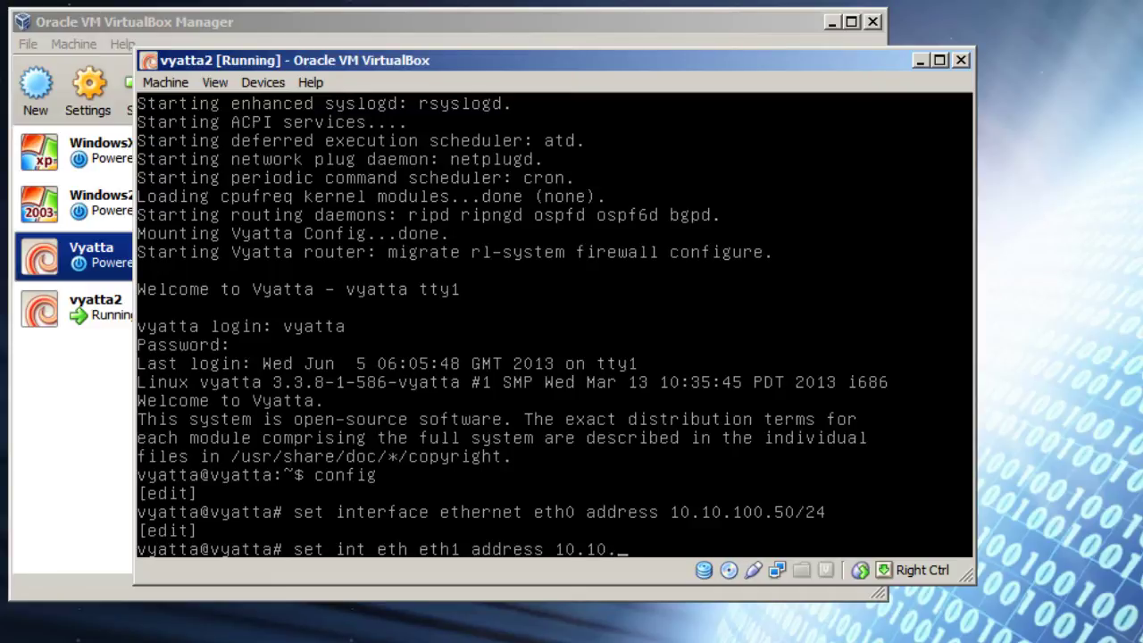
pyautogui.write('1.1/24')
pyautogui.press('Return')
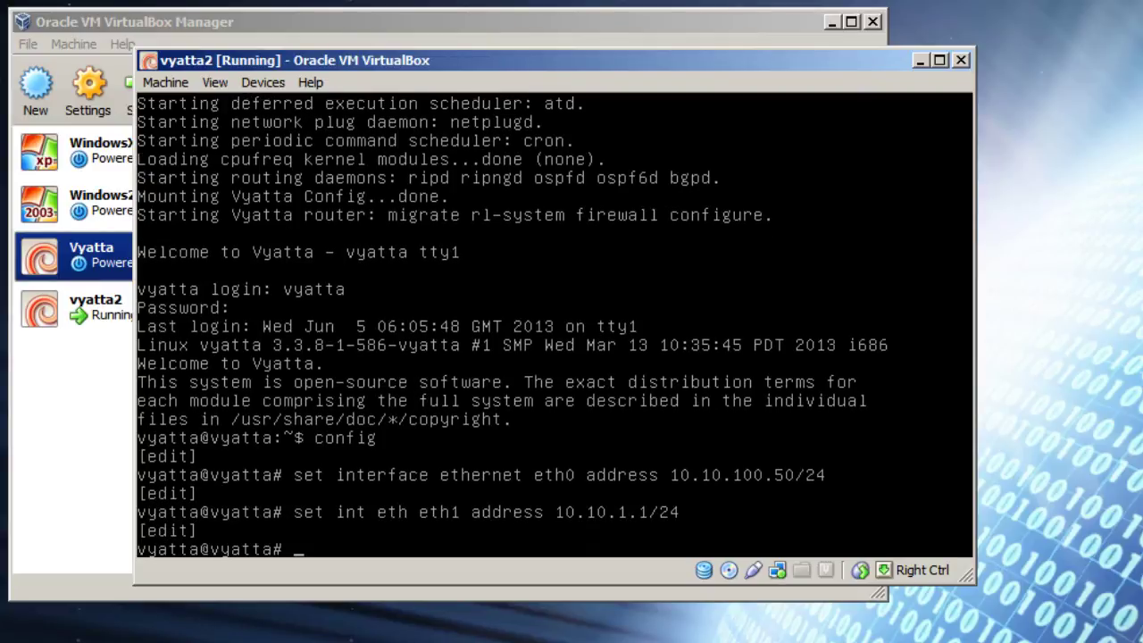
pyautogui.write('set protocol')
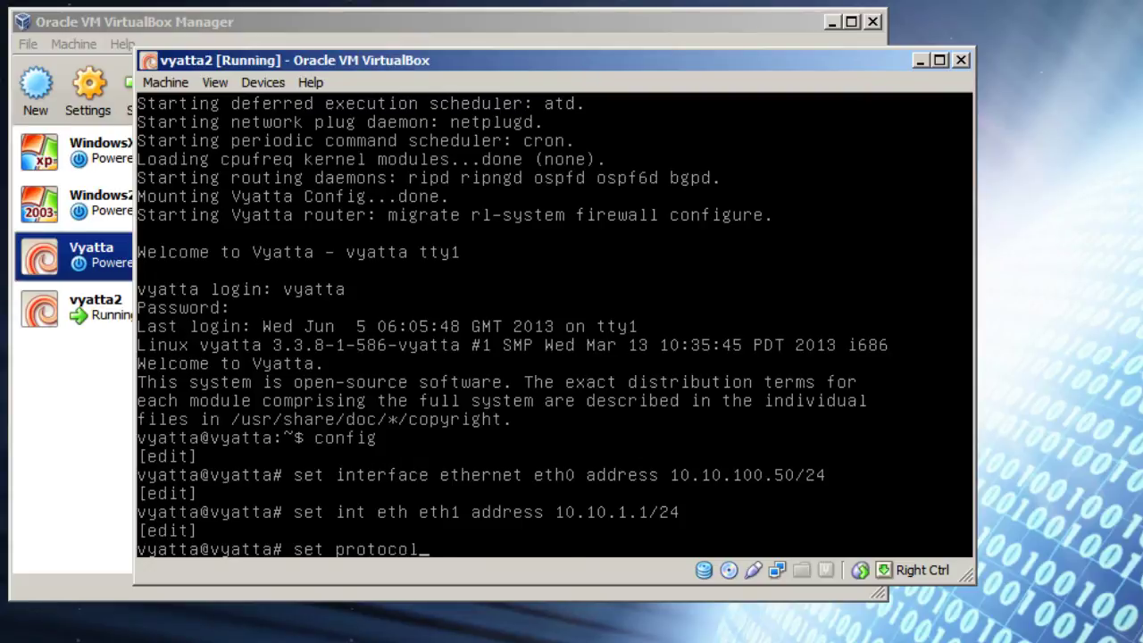
pyautogui.write('s static route 0.0.0.')
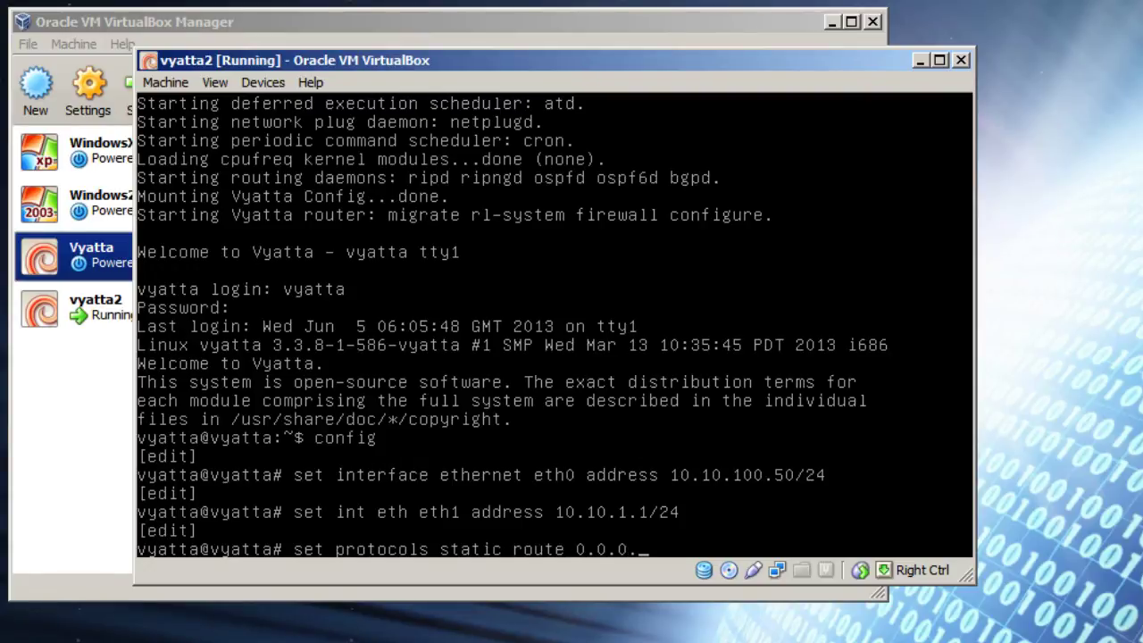
pyautogui.write('0/0 next-hop')
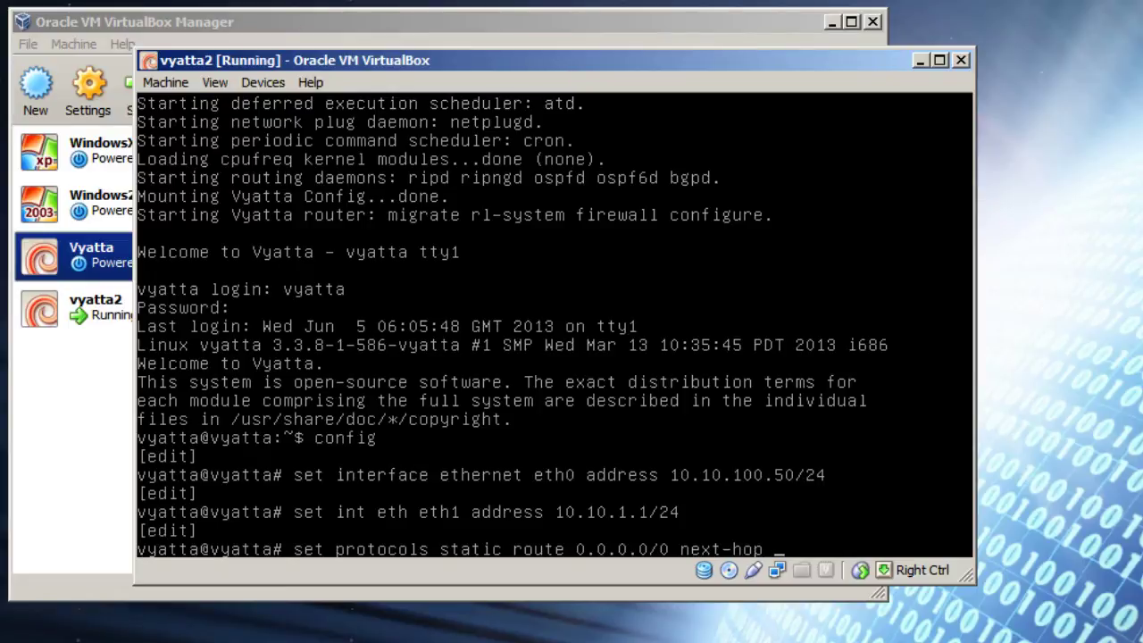
pyautogui.hotkey('alt', 'Tab')
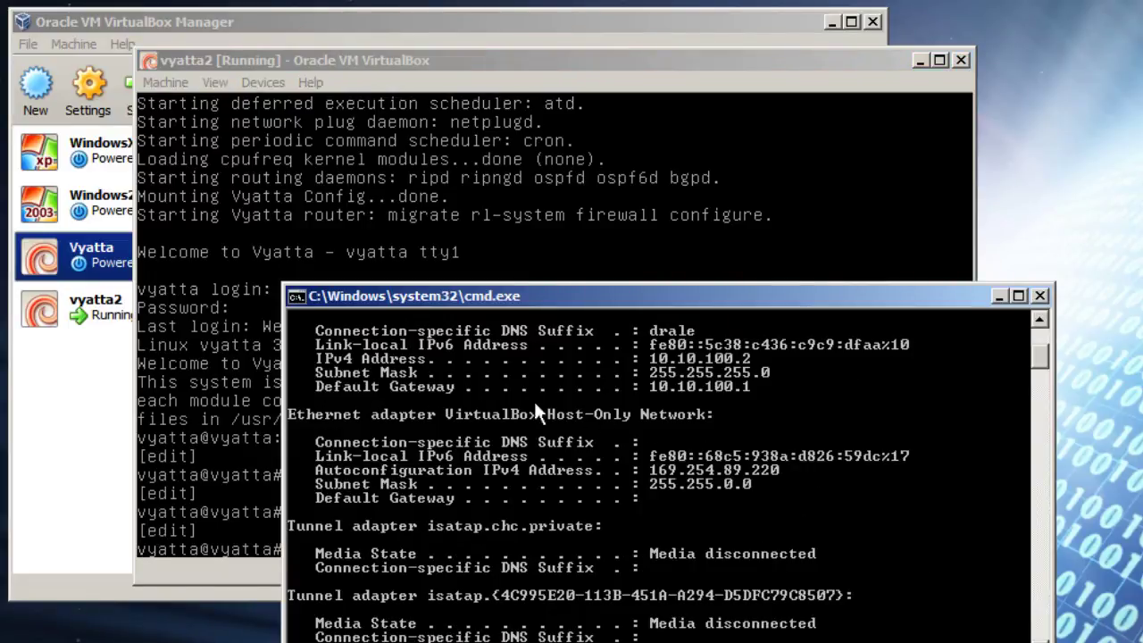
pyautogui.click(999, 296)
pyautogui.write('10.')
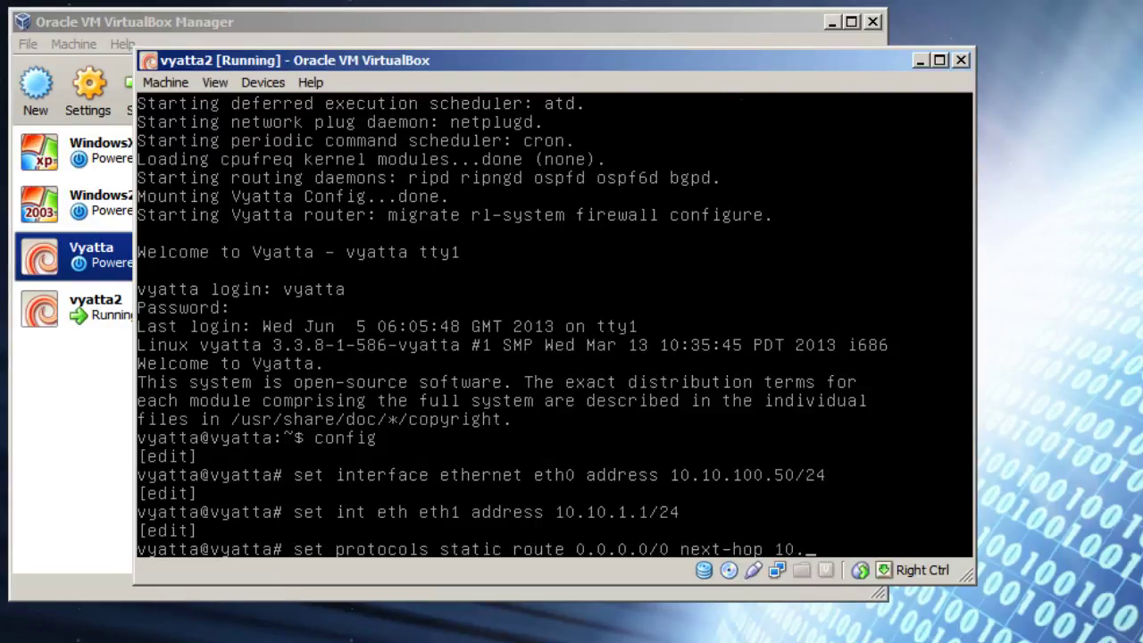
pyautogui.write('10.100.1')
pyautogui.press('Return')
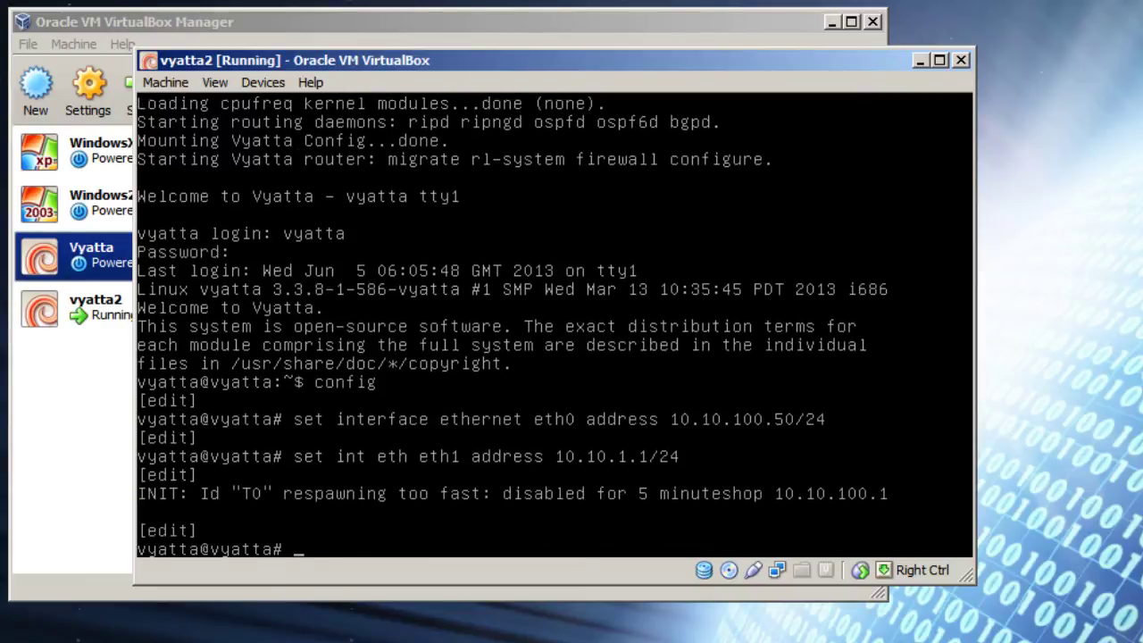
# Step: Commit and save the router configuration, then leave configuration mode
pyautogui.write('commit')
pyautogui.press('Return')
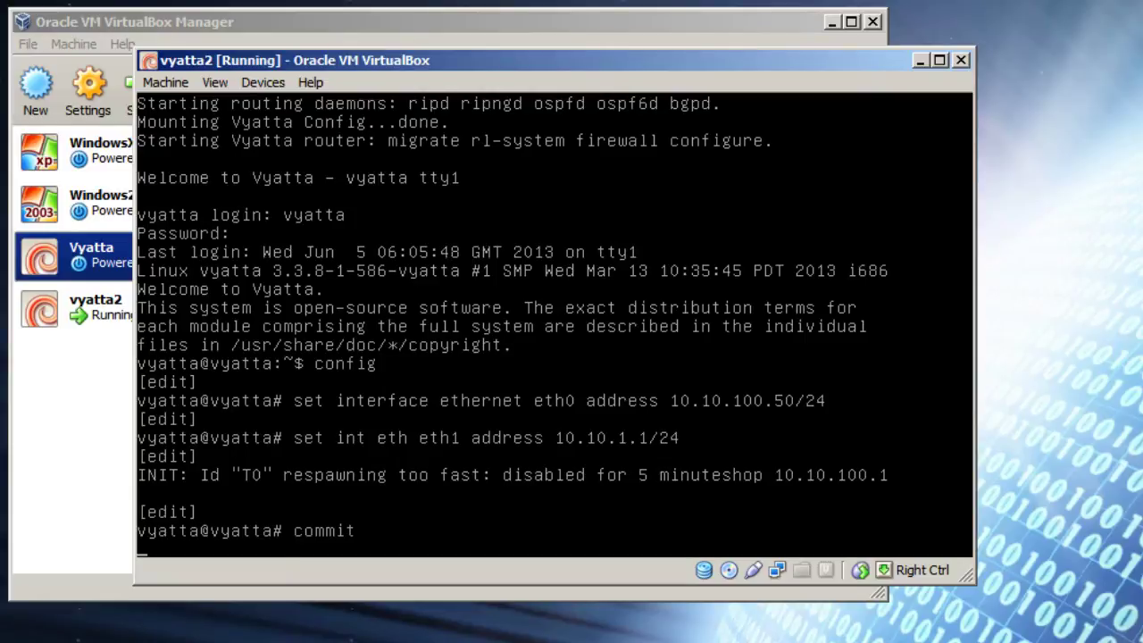
pyautogui.write('save')
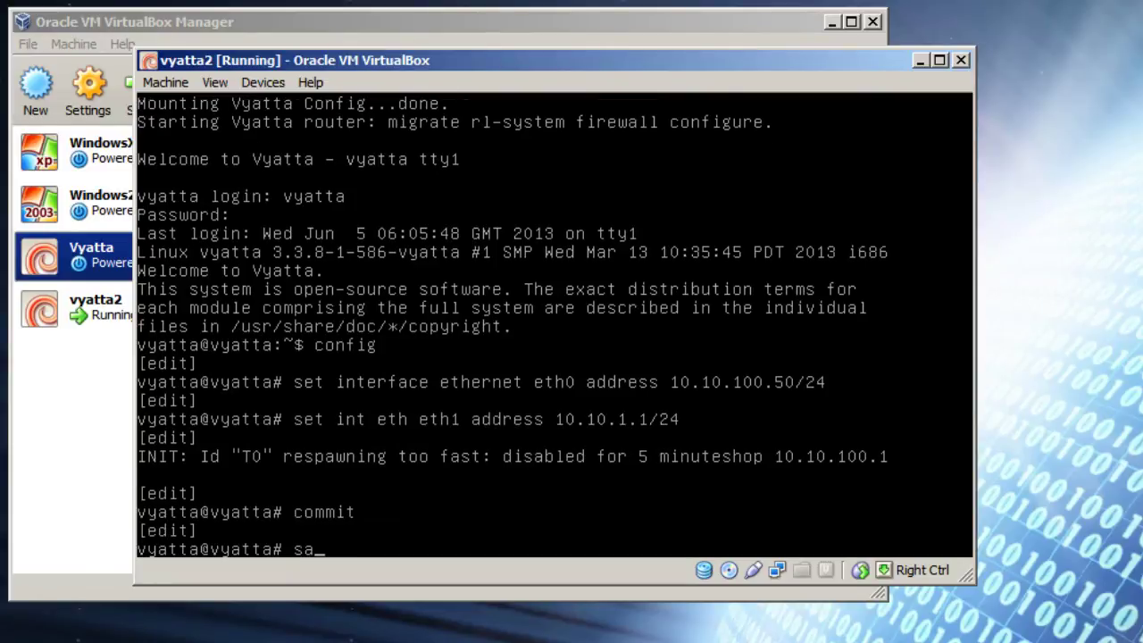
pyautogui.press('Return')
pyautogui.write('pin')
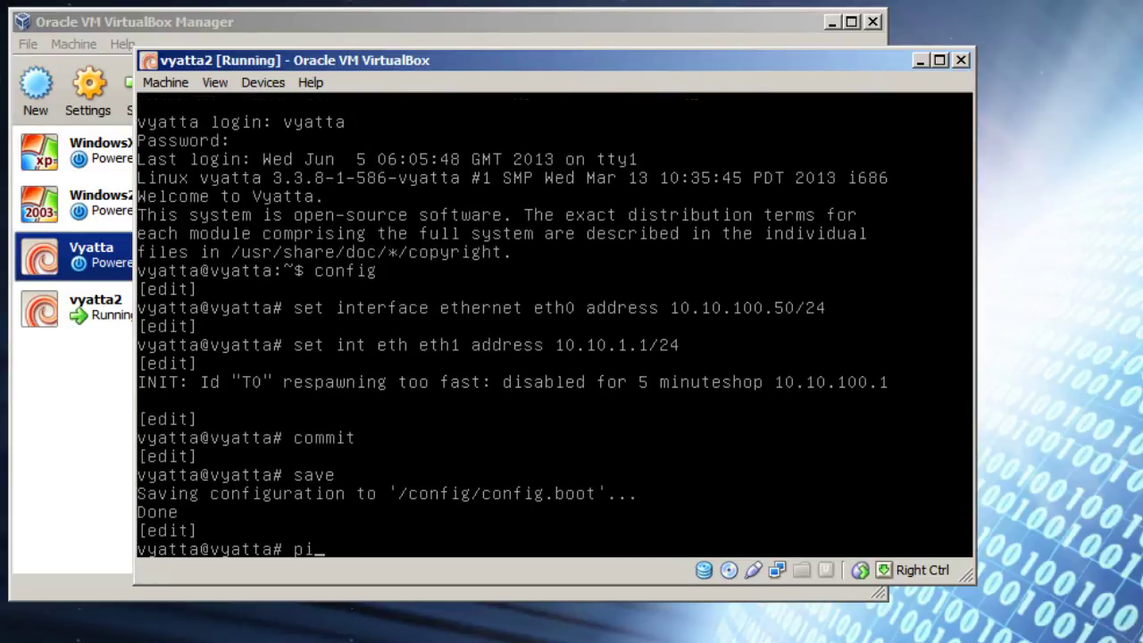
pyautogui.press('BackSpace')
pyautogui.press('BackSpace')
pyautogui.press('BackSpace')
pyautogui.write('exit')
pyautogui.press('Return')
# Step: Ping 8.8.8.8 from the router to confirm internet replies, then stop it
pyautogui.write('p')
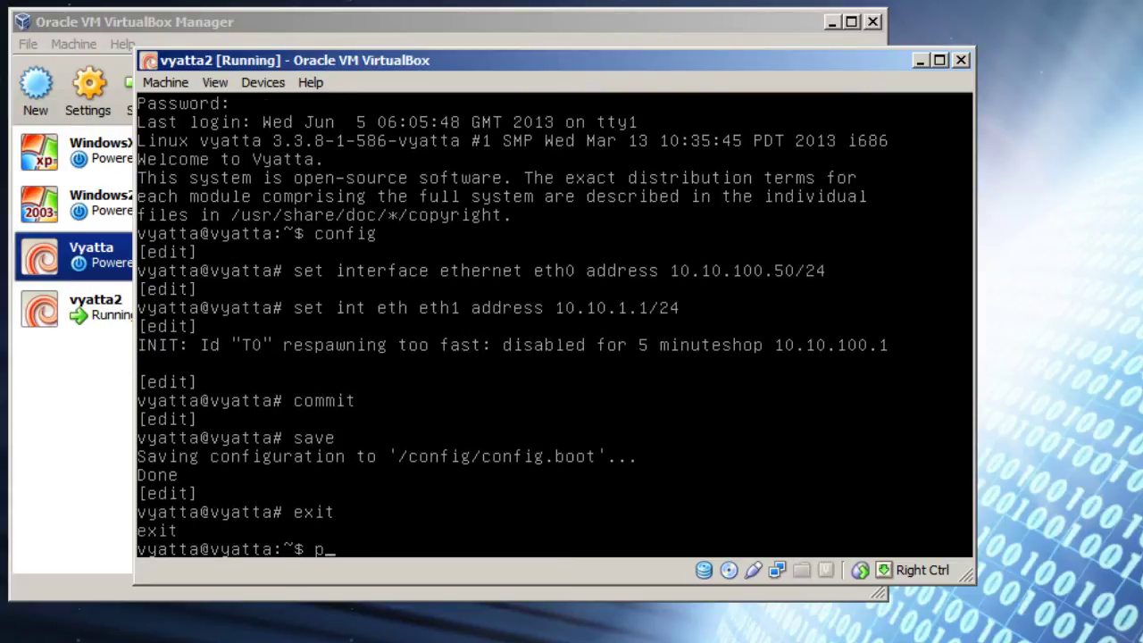
pyautogui.write('ing 8.8.8.8')
pyautogui.press('Return')
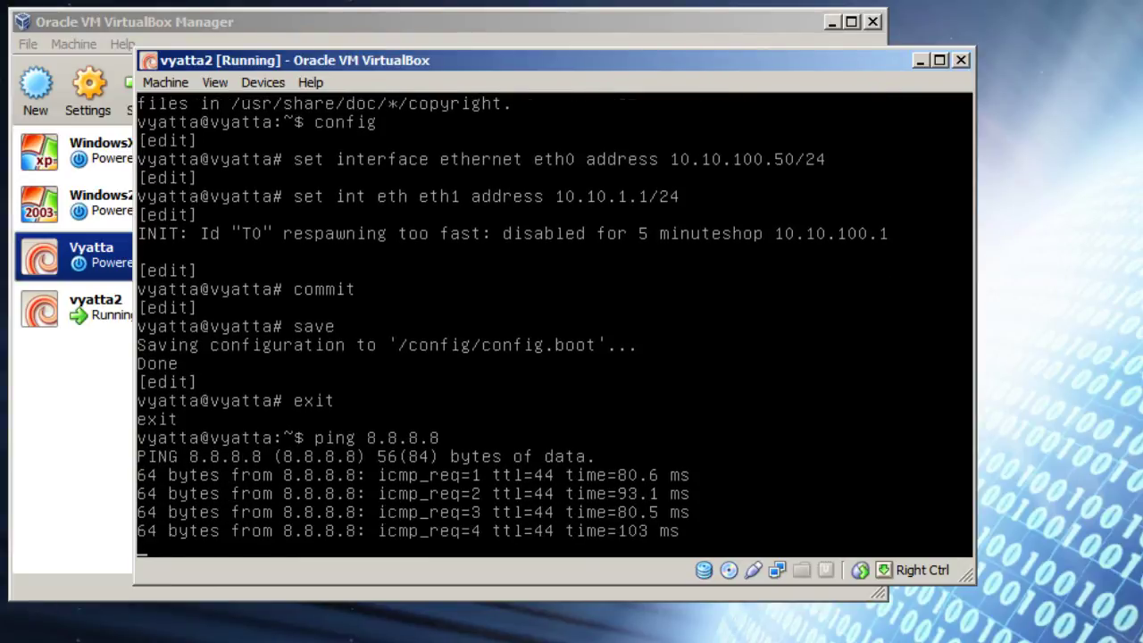
pyautogui.hotkey('ctrl', 'c')
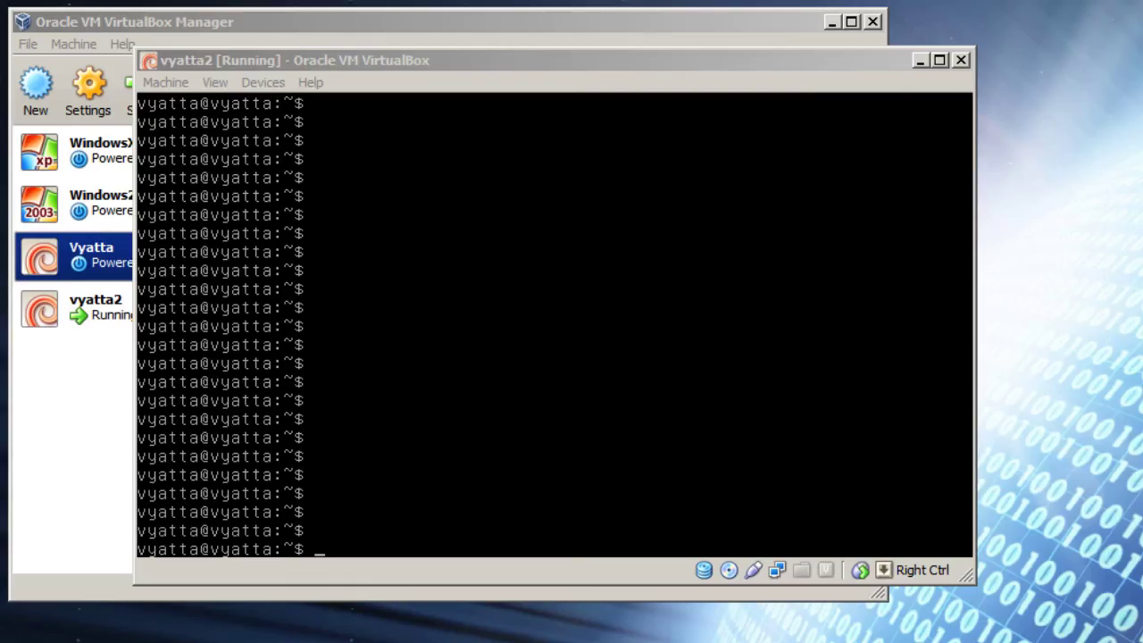
# Step: Start the WindowsXP VM, send Ctrl-Alt-Del and log on to its desktop
pyautogui.moveTo(466, 62); pyautogui.dragTo(740, 59)
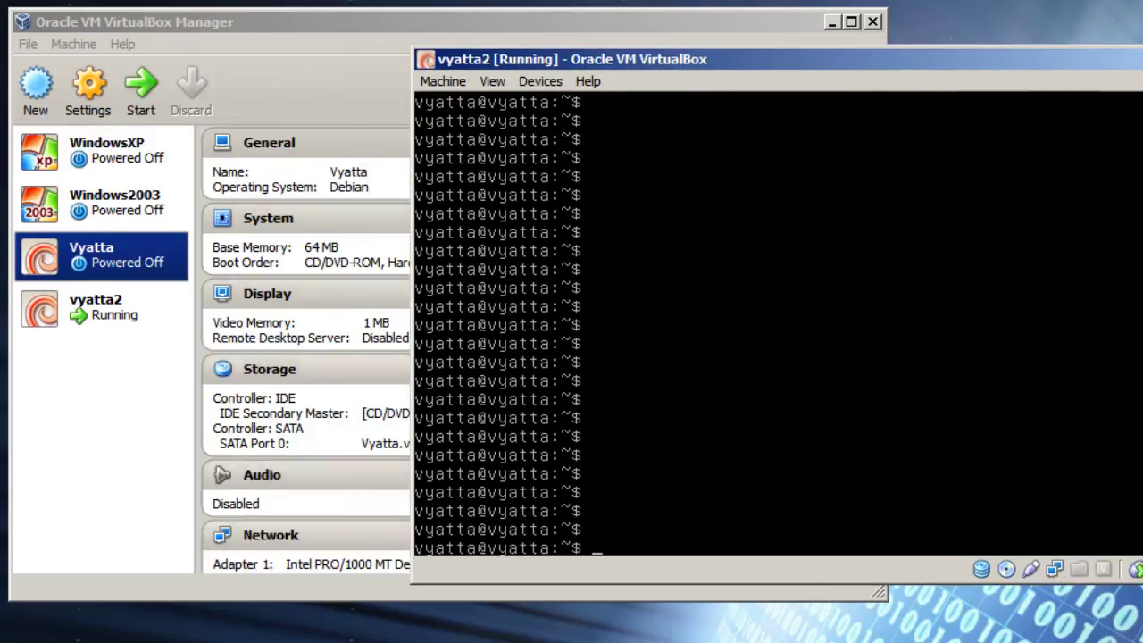
pyautogui.click(105, 150)
pyautogui.click(140, 89)
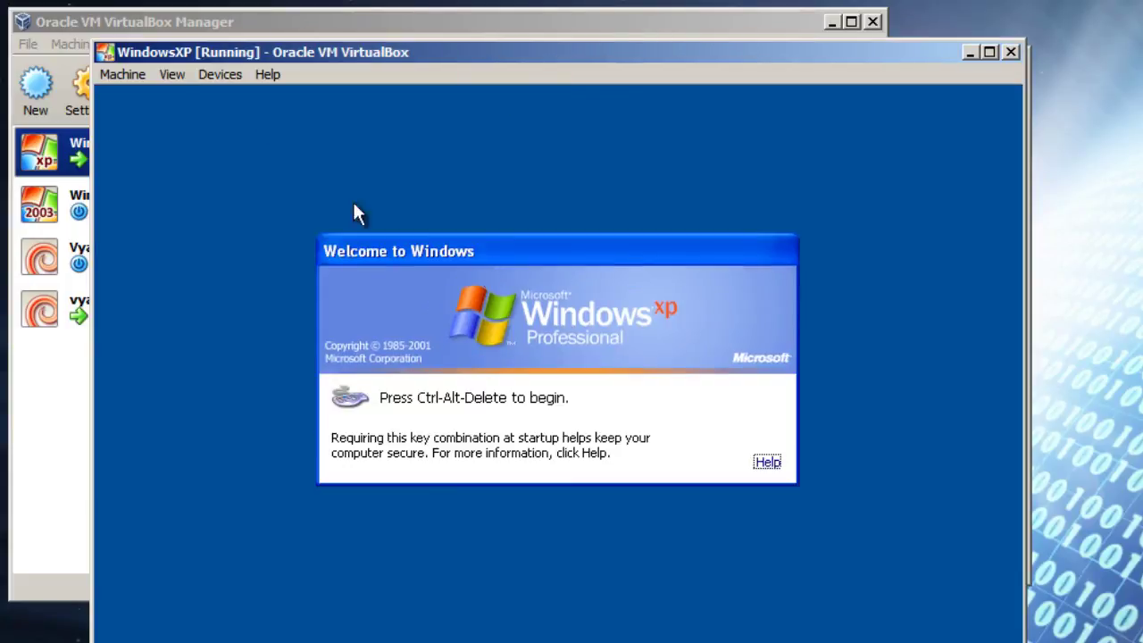
pyautogui.click(122, 74)
pyautogui.click(178, 242)
pyautogui.click(432, 555)
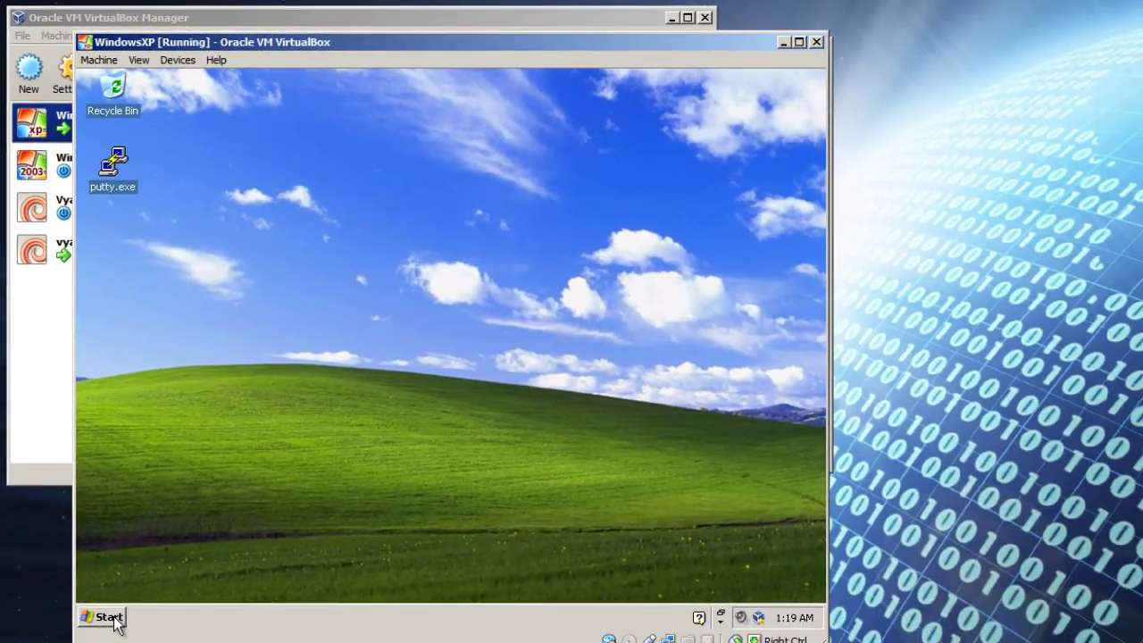
pyautogui.click(111, 616)
# Step: Open the Local Area Connection's TCP/IP properties and switch to a manually assigned IP address
pyautogui.click(330, 395)
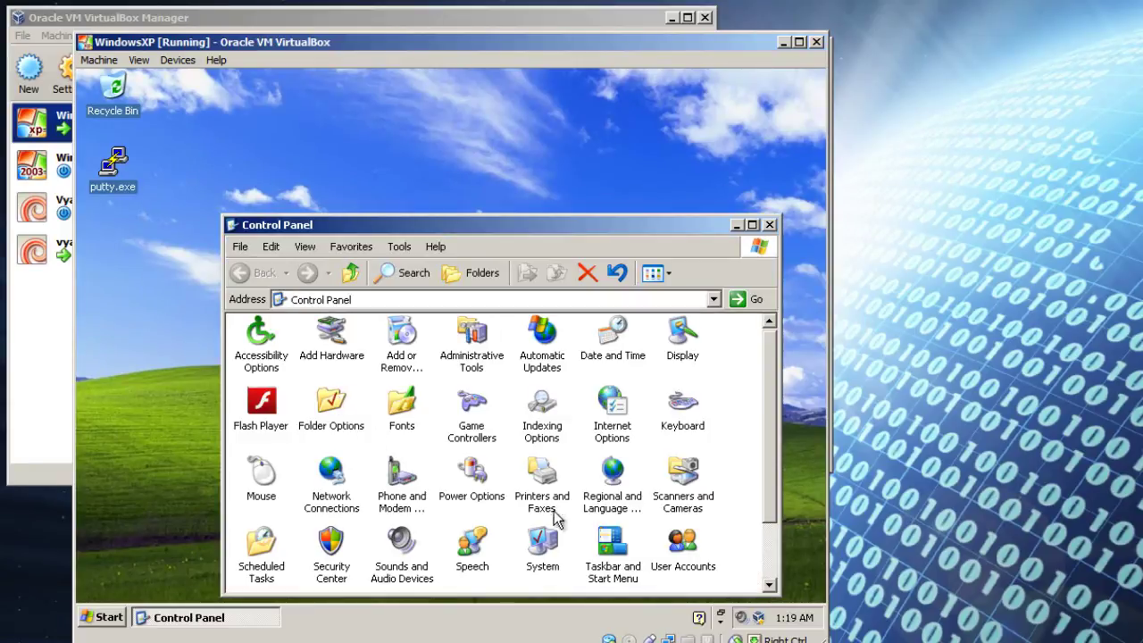
pyautogui.doubleClick(339, 489)
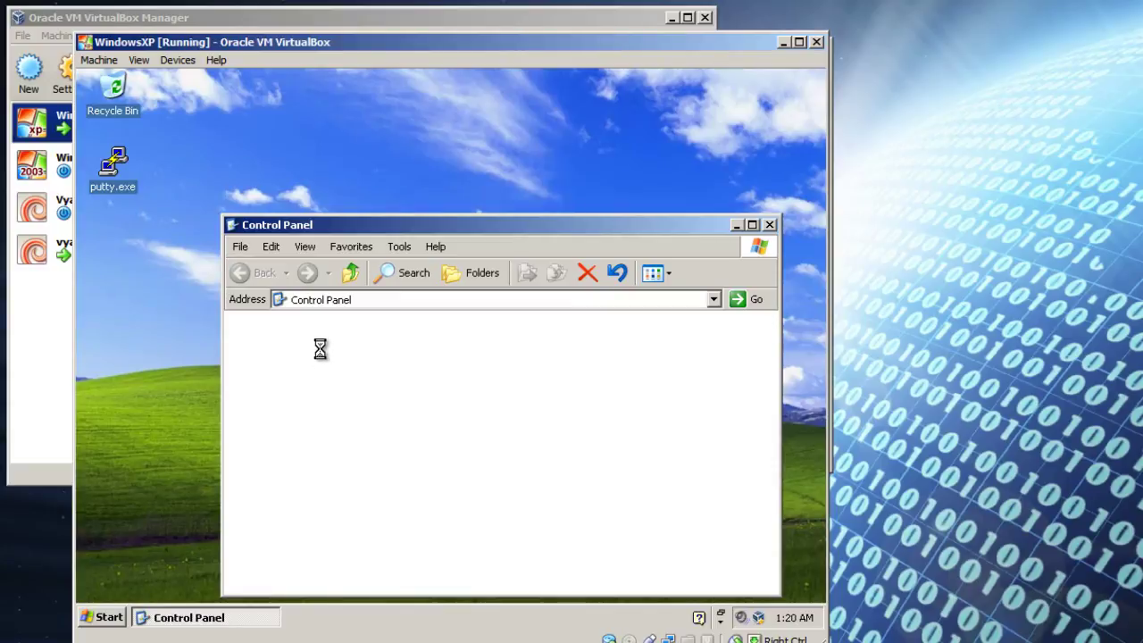
pyautogui.doubleClick(317, 367)
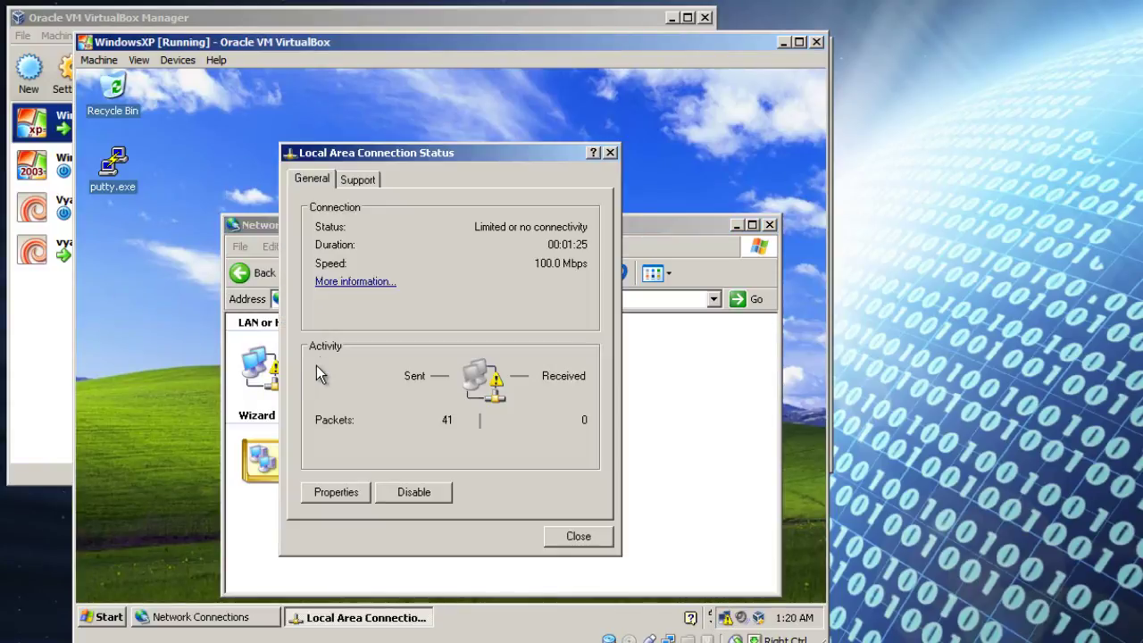
pyautogui.click(350, 492)
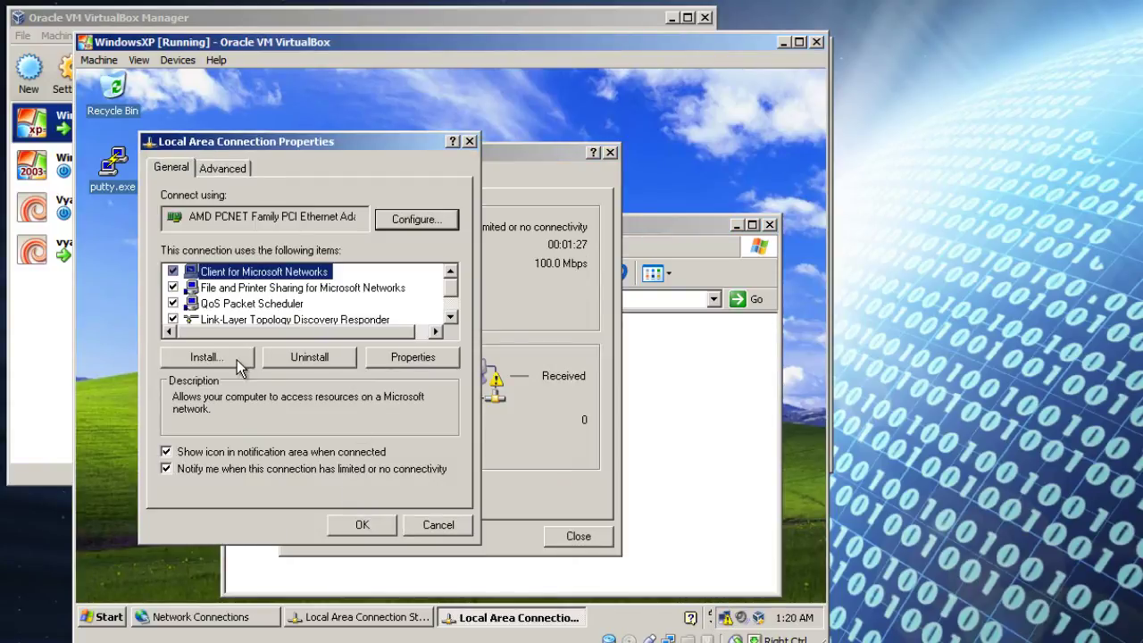
pyautogui.click(254, 319)
pyautogui.scroll(-1, 253, 313)
pyautogui.click(253, 308)
pyautogui.click(412, 358)
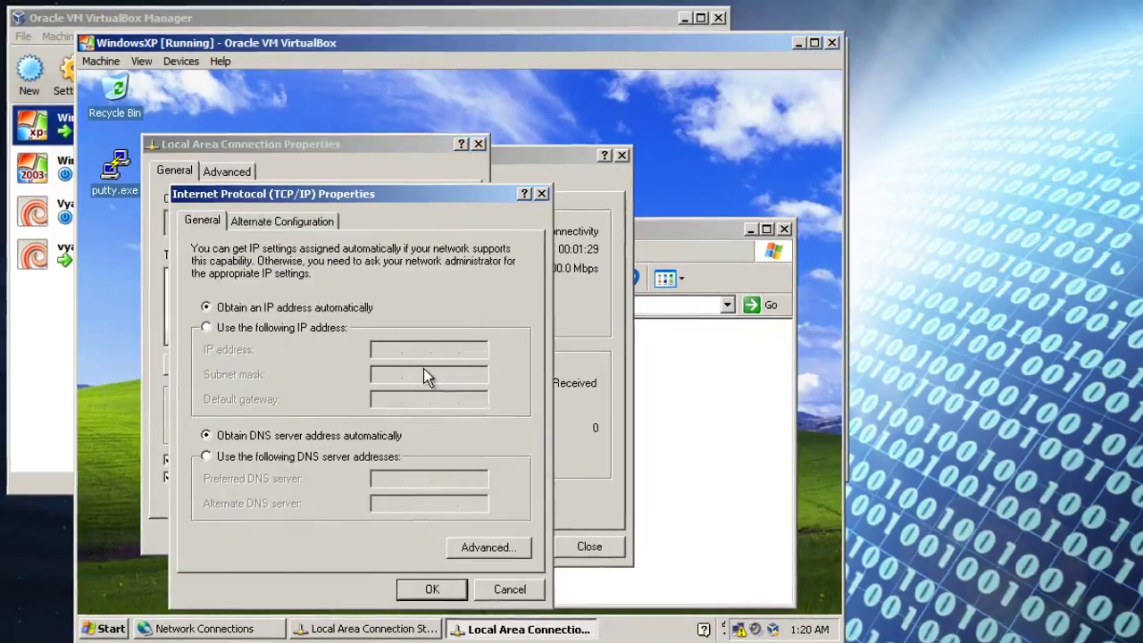
pyautogui.click(259, 322)
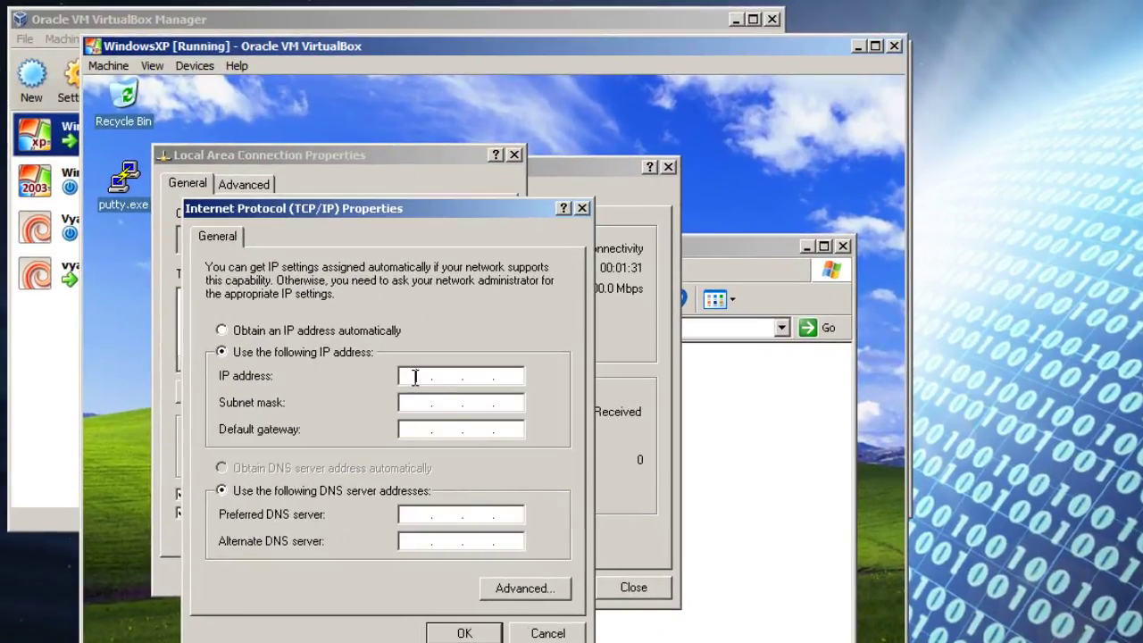
# Step: Enter IP address 10.10.1.5, subnet mask 255.255.255.0 and default gateway 10.10.1.1
pyautogui.click(415, 376)
pyautogui.write('10.10.1.5')
pyautogui.click(430, 402)
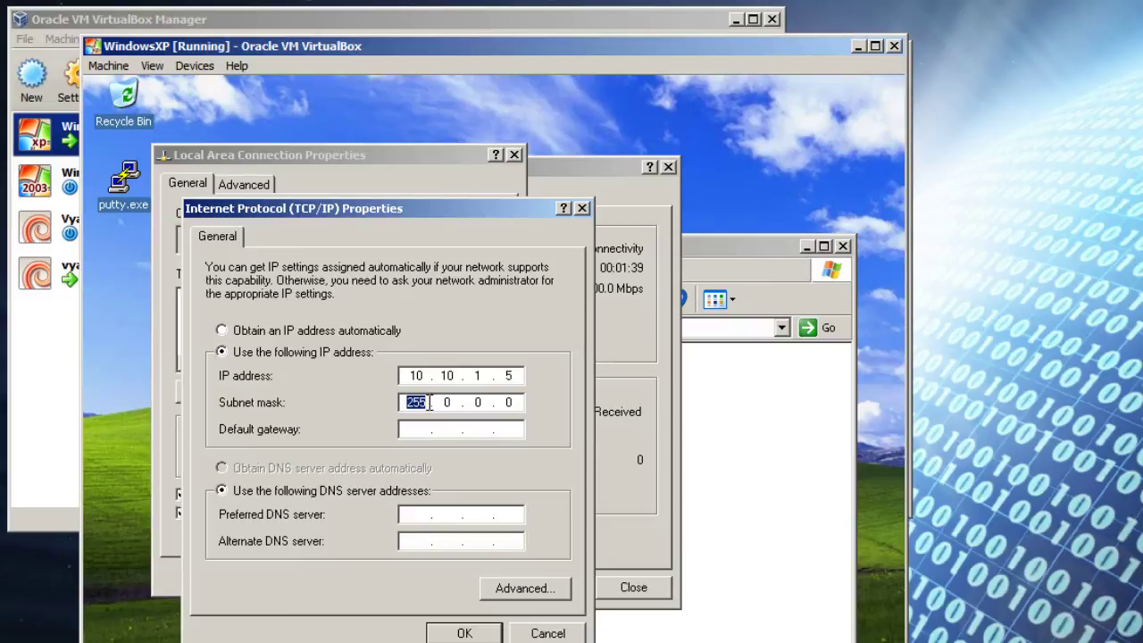
pyautogui.write('255.025.5')
pyautogui.doubleClick(454, 402)
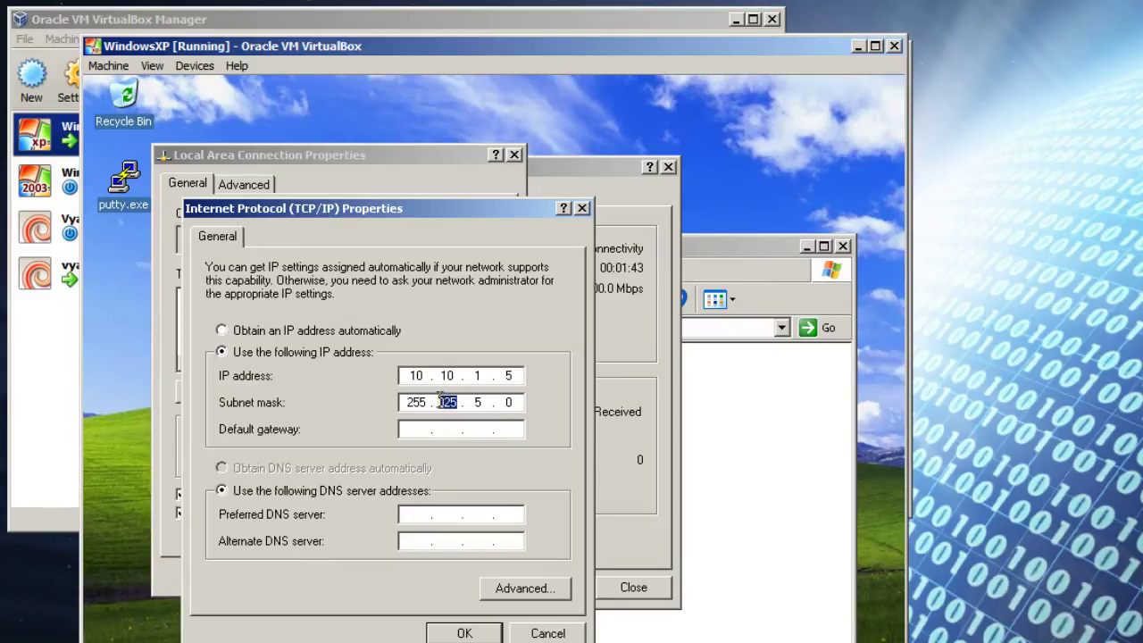
pyautogui.write('255.255')
pyautogui.click(419, 429)
pyautogui.write('10.10.1.1')
# Step: Set preferred DNS server 10.10.100.1, apply the settings and close the network windows
pyautogui.click(416, 514)
pyautogui.write('10.')
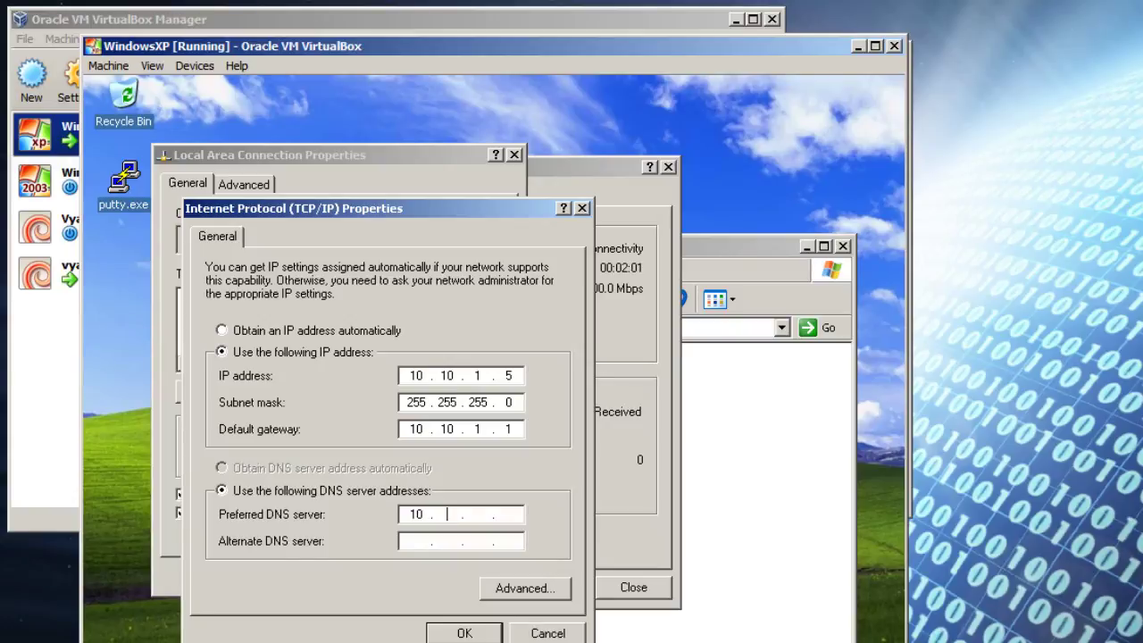
pyautogui.write('10.100.1')
pyautogui.click(464, 632)
pyautogui.click(400, 577)
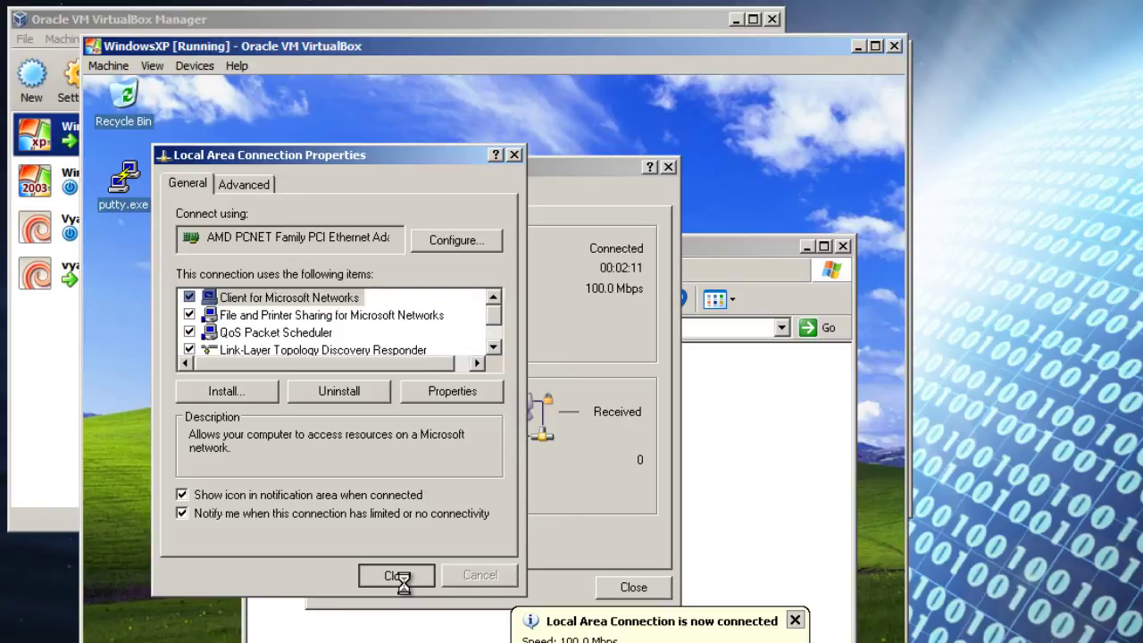
pyautogui.click(609, 587)
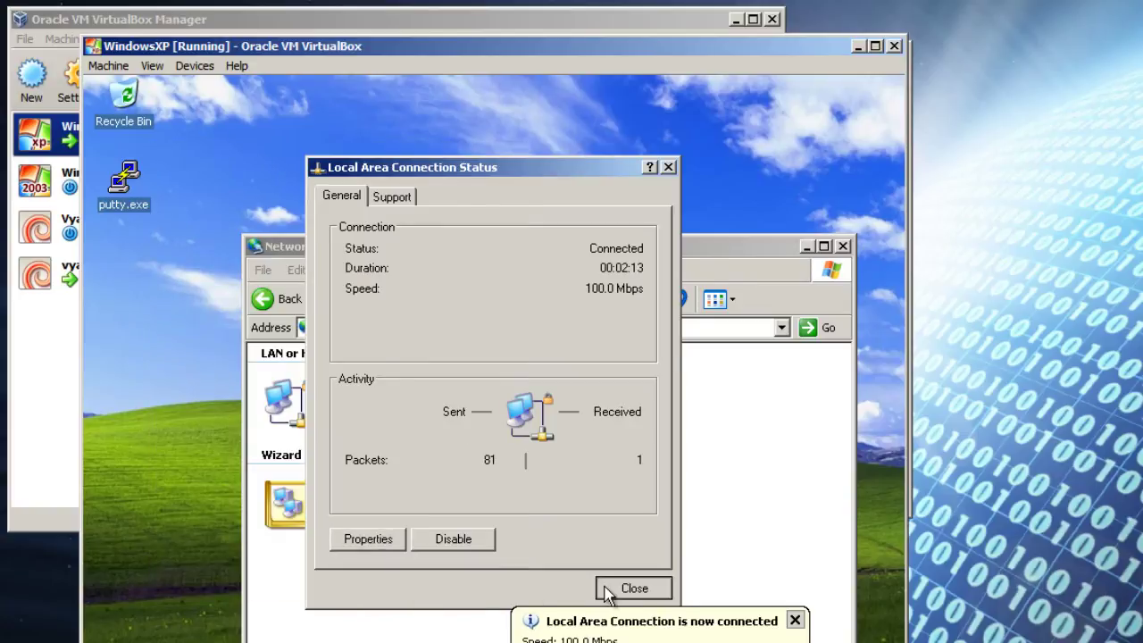
pyautogui.click(842, 245)
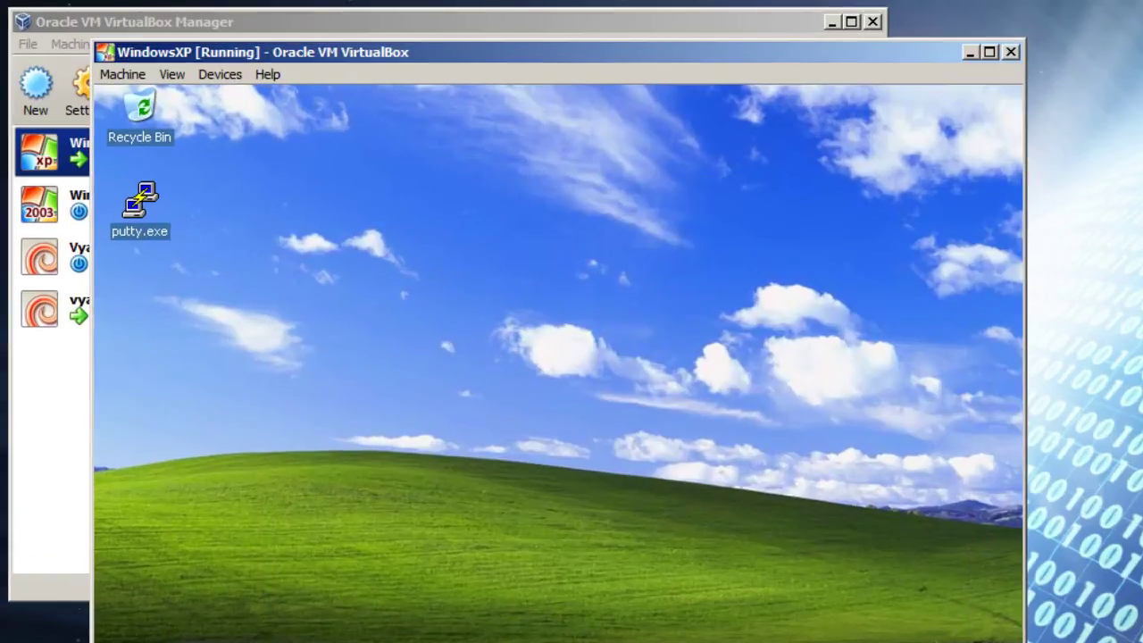
# Step: Ping 8.8.8.8 from an XP Command Prompt, see it time out, then switch to vyatta2
pyautogui.press('super')
pyautogui.click(172, 426)
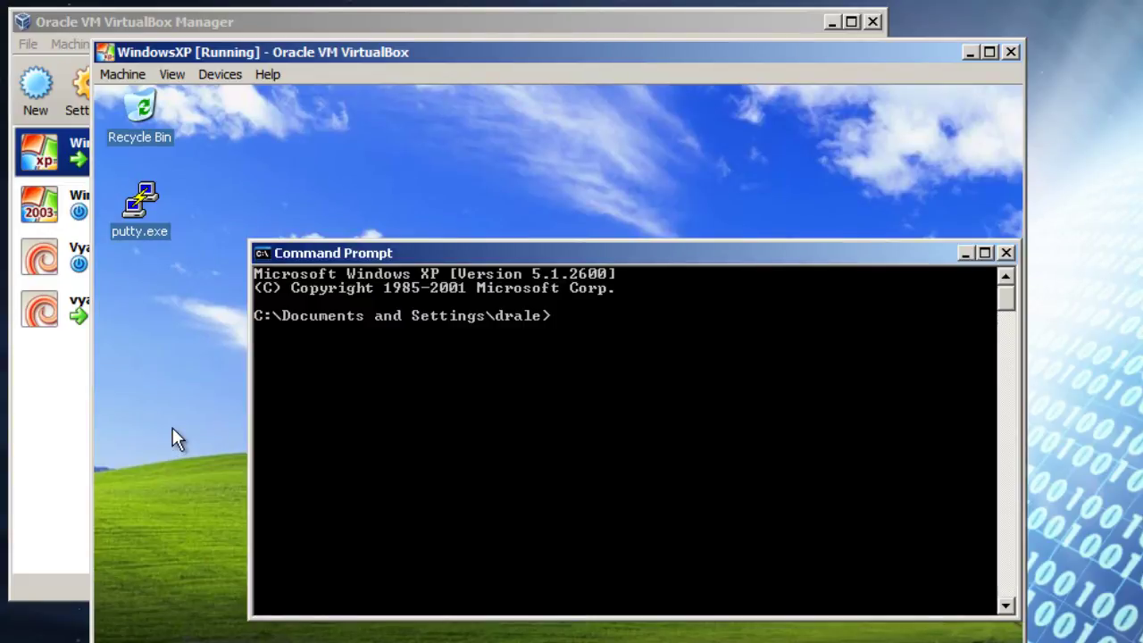
pyautogui.write('ping 8.8.8.8')
pyautogui.press('Return')
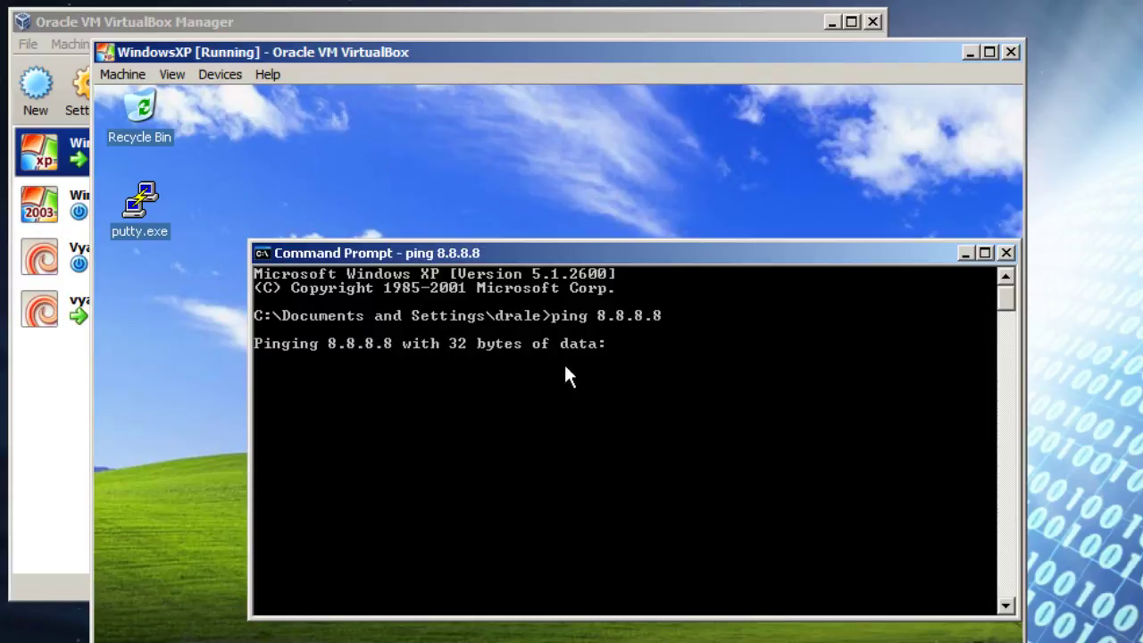
pyautogui.hotkey('ctrl', 'c')
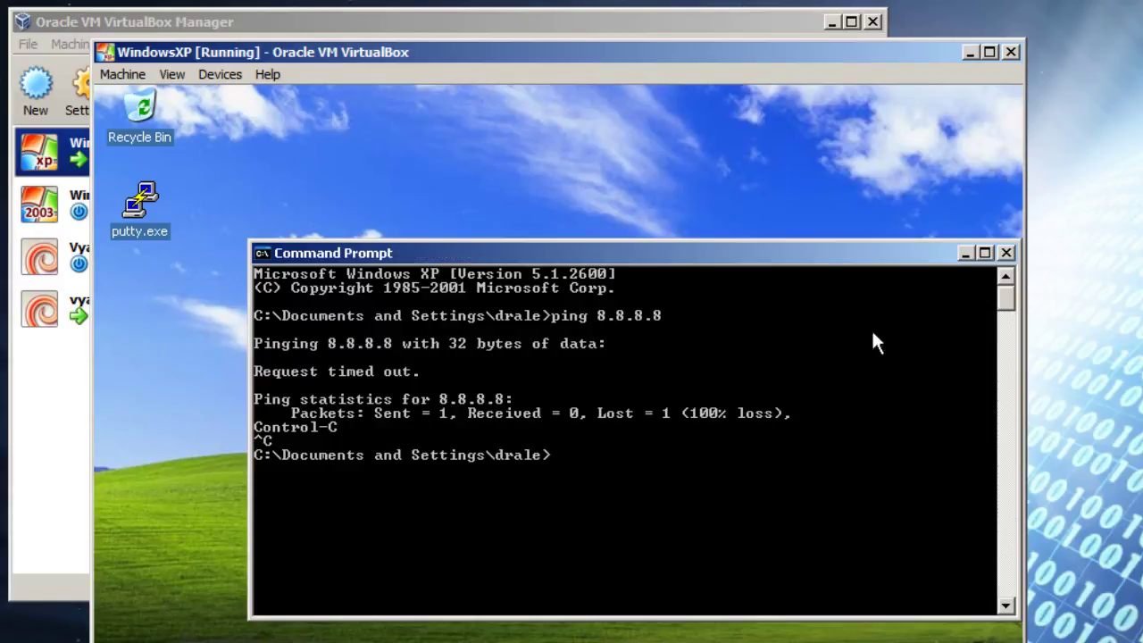
pyautogui.click(965, 253)
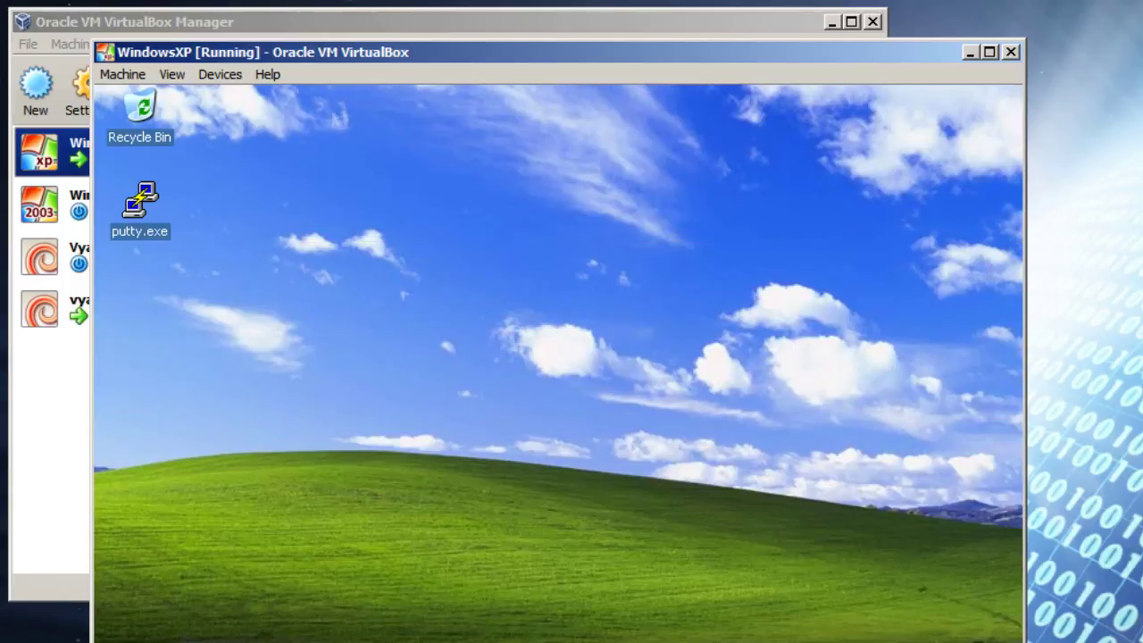
pyautogui.hotkey('alt', 'Tab')
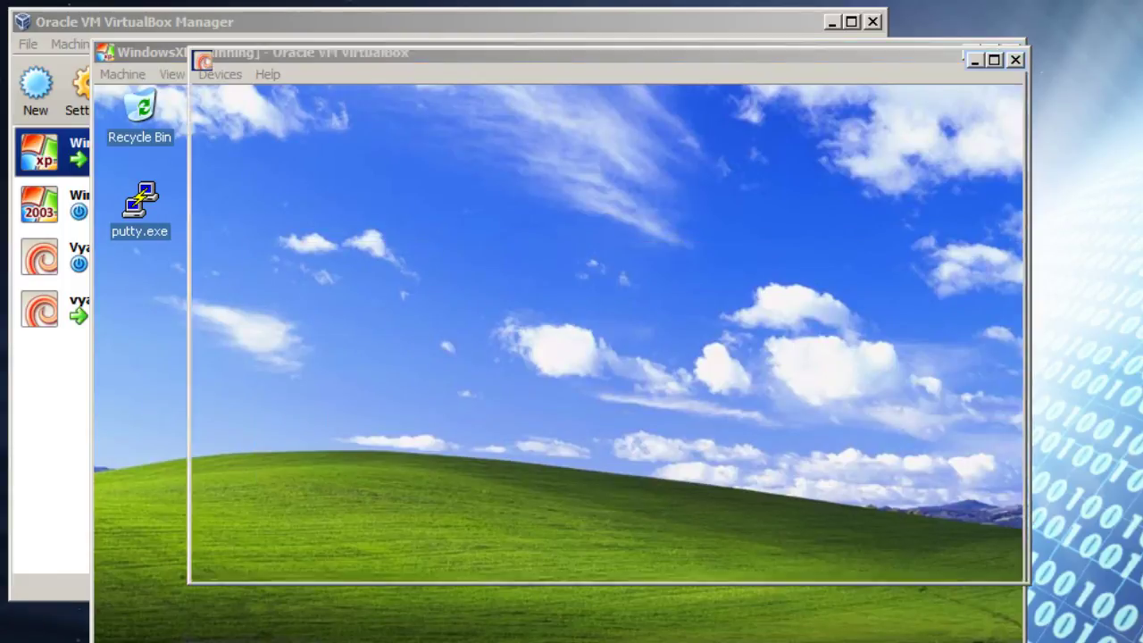
# Step: Create NAT source rule 10 with outbound interface eth0 and source address 10.10.1.0/24
pyautogui.write('config')
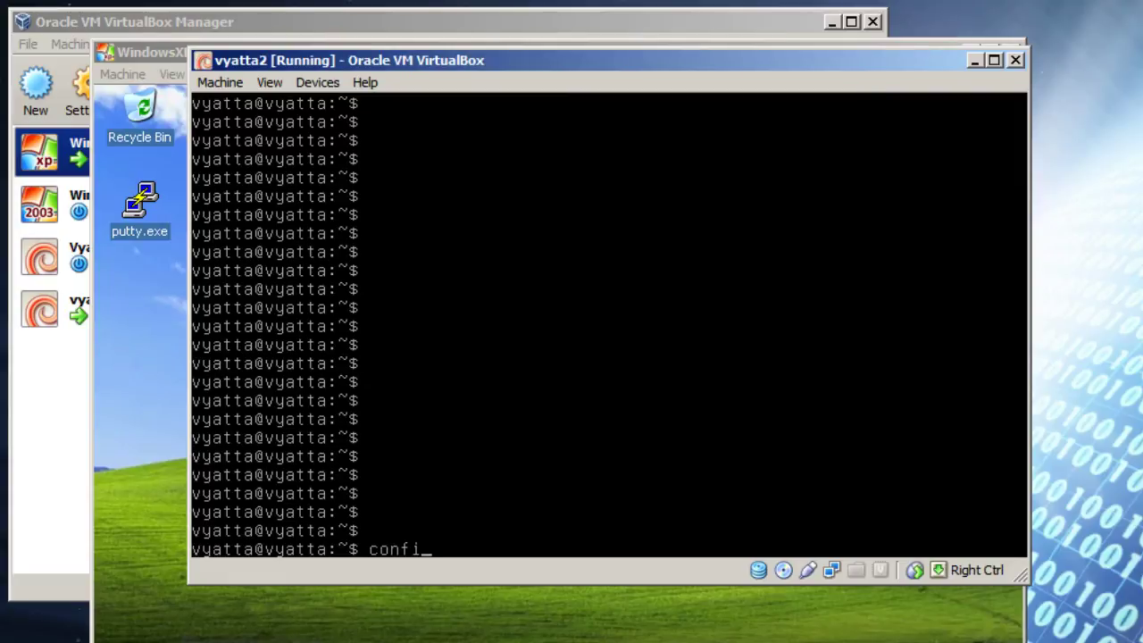
pyautogui.press('Return')
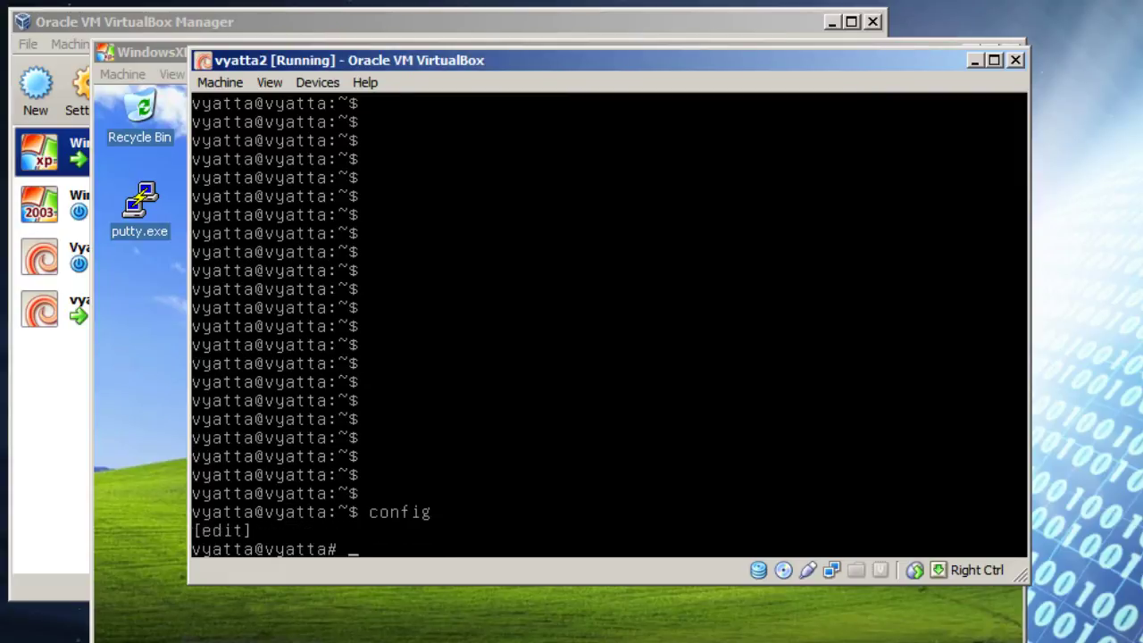
pyautogui.write('set nat source rule ')
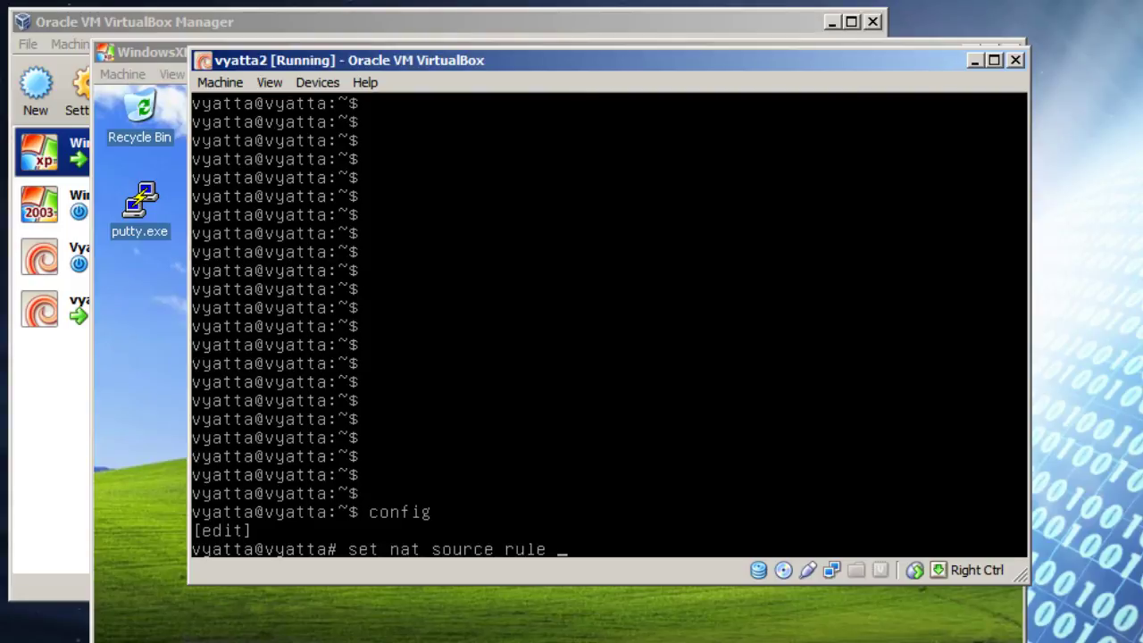
pyautogui.write('10 outbound-')
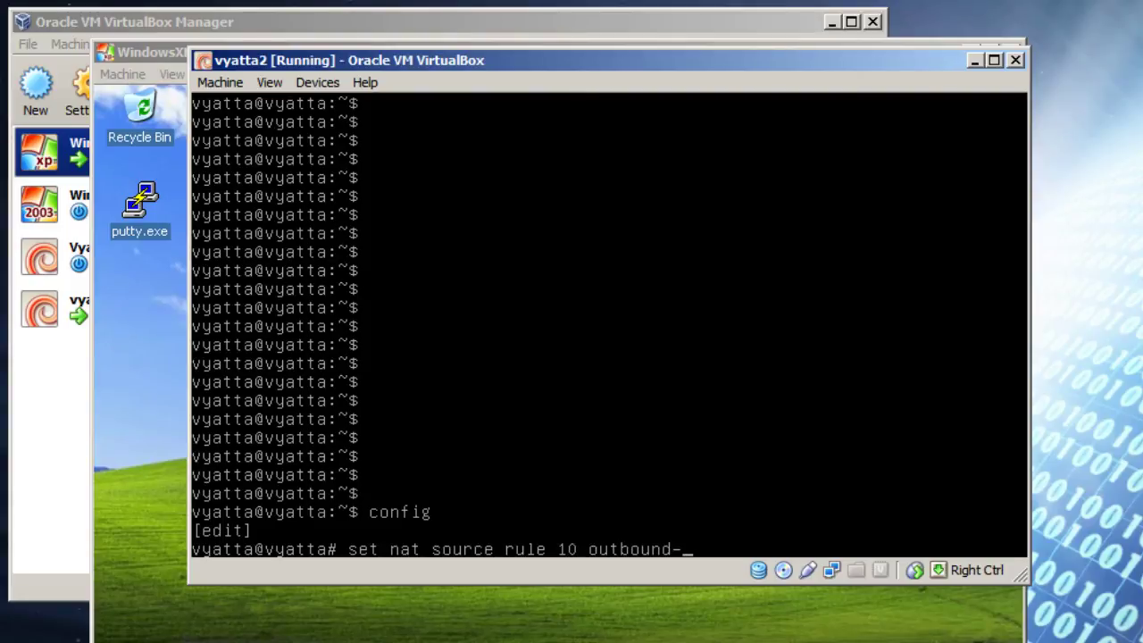
pyautogui.write('interface eth')
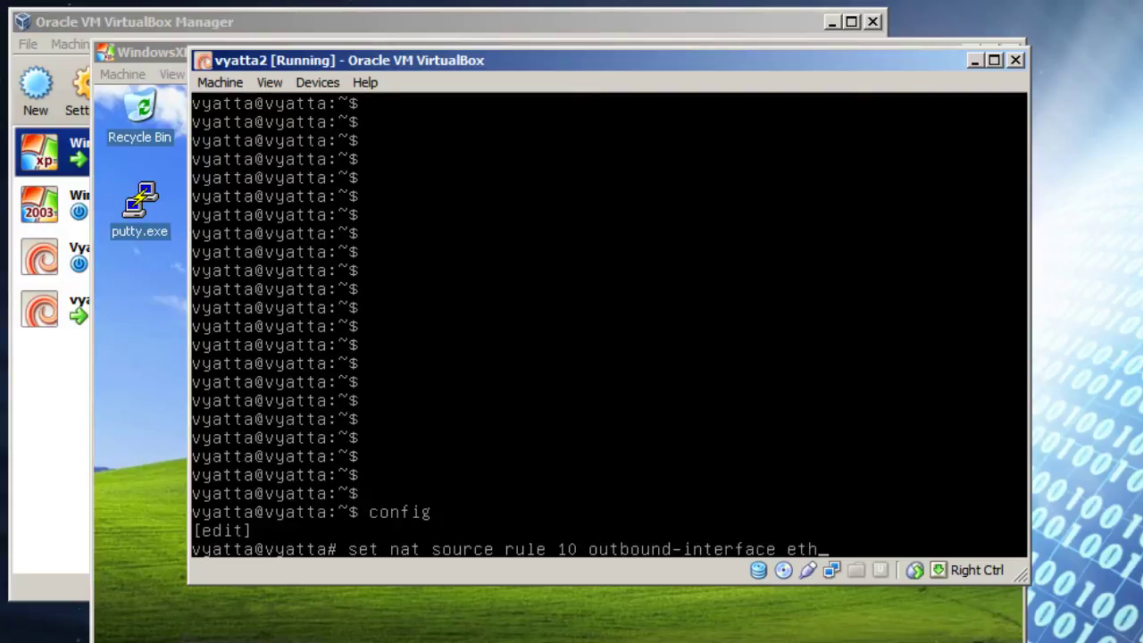
pyautogui.write('0')
pyautogui.press('Return')
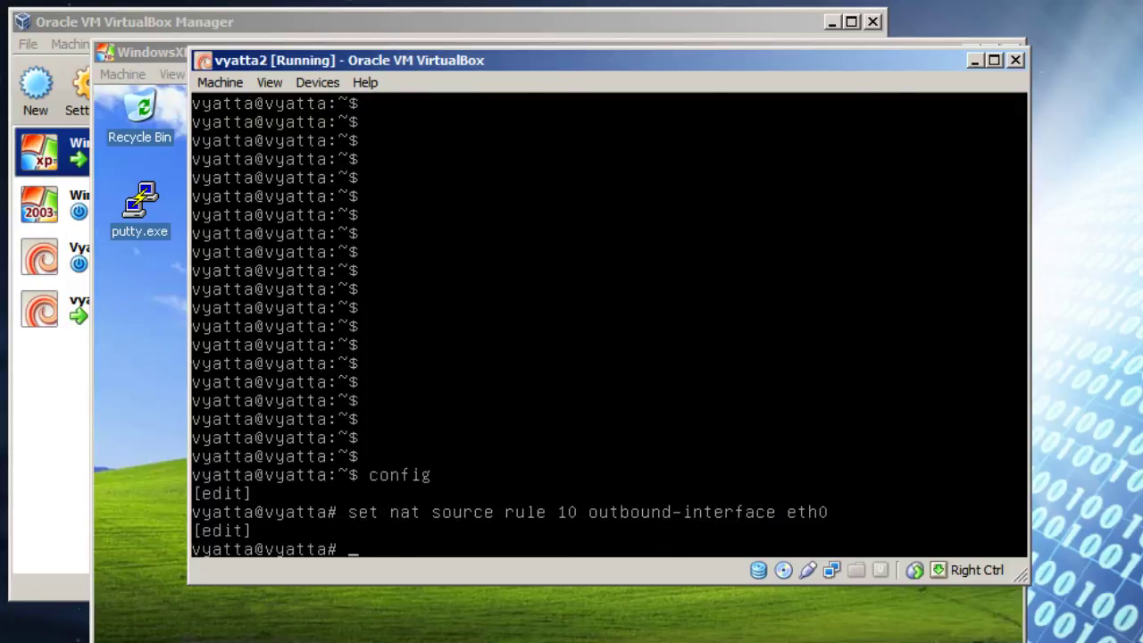
pyautogui.write('set nat sour')
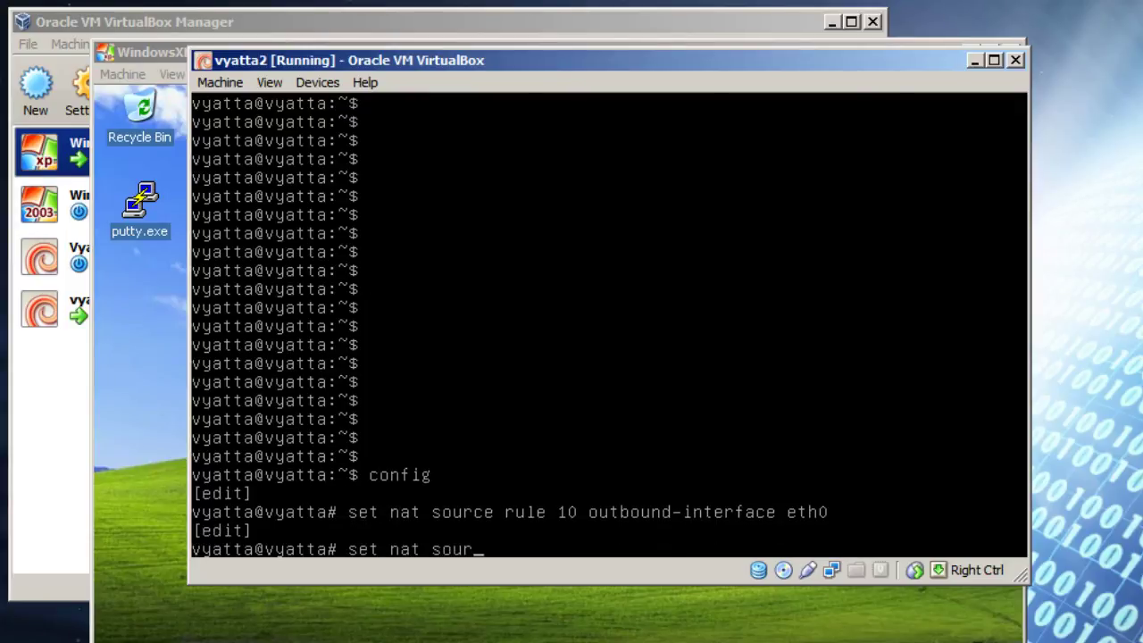
pyautogui.write('ce rule 10 sour')
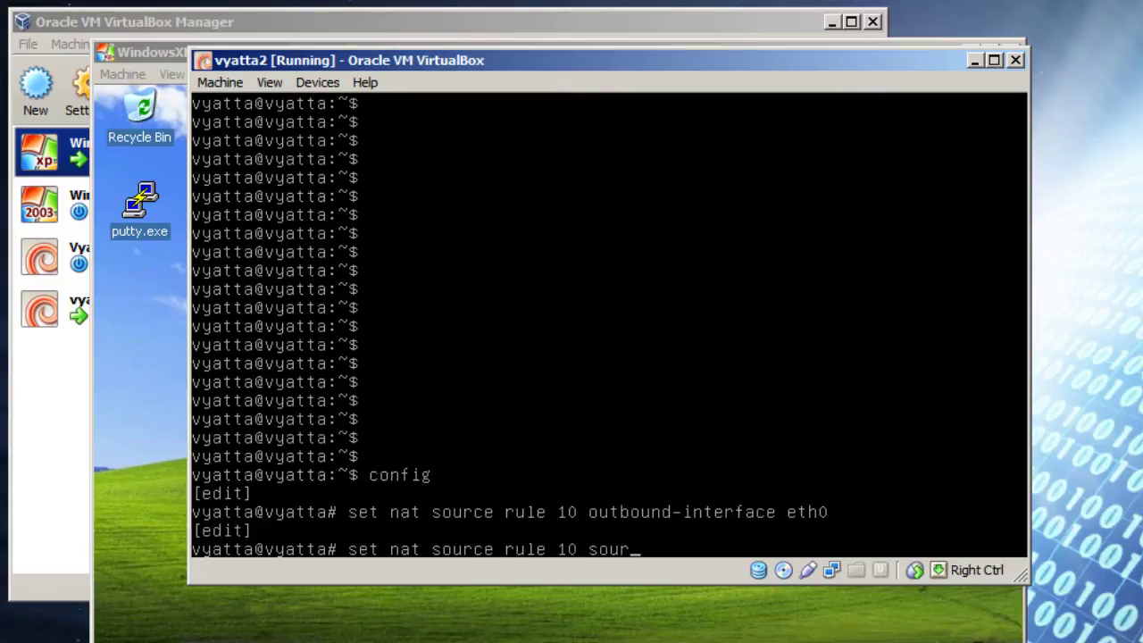
pyautogui.write('ce addres')
pyautogui.press('BackSpace')
pyautogui.write('s 1')
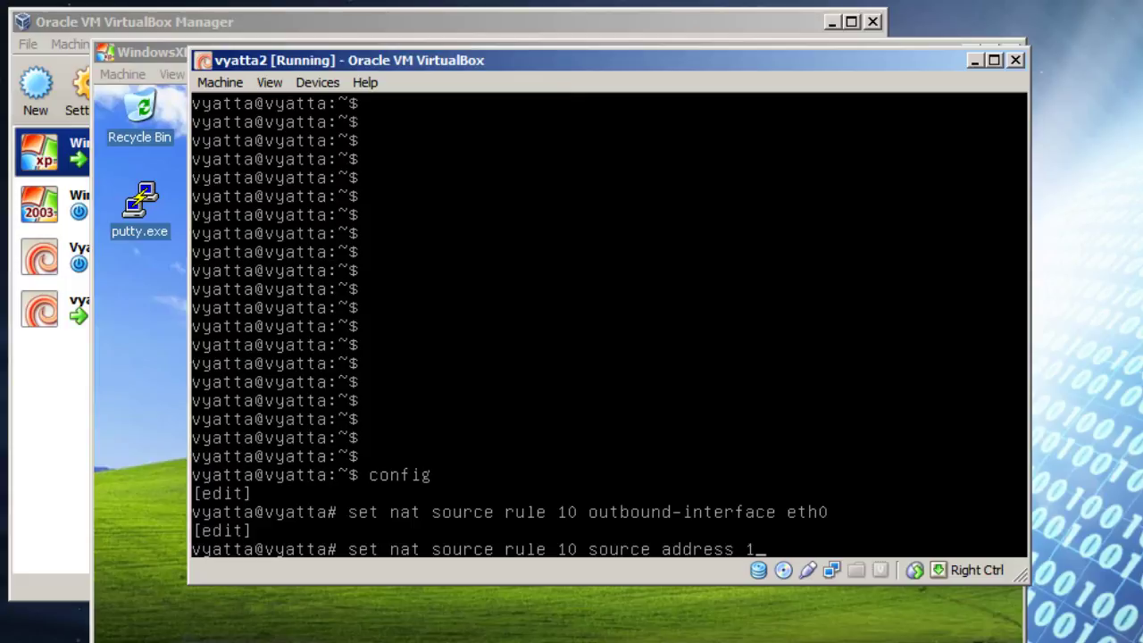
pyautogui.write('0.10.1.0/24')
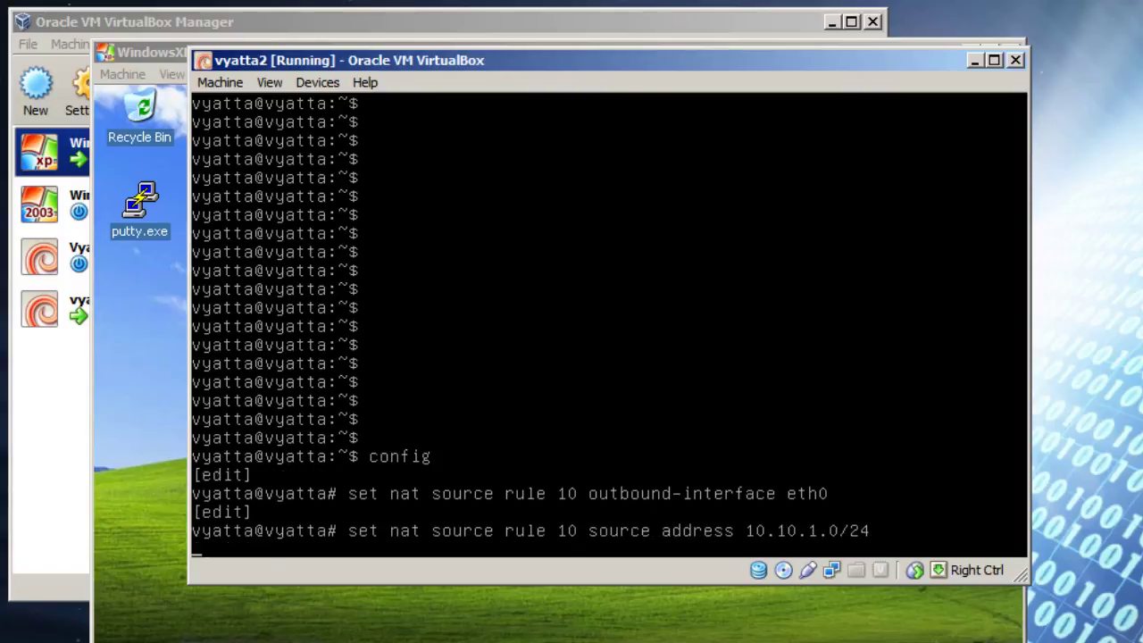
pyautogui.press('Return')
# Step: Set rule 10's translation address to masquerade, fixing the misspelled 'adderess'
pyautogui.write('set na')
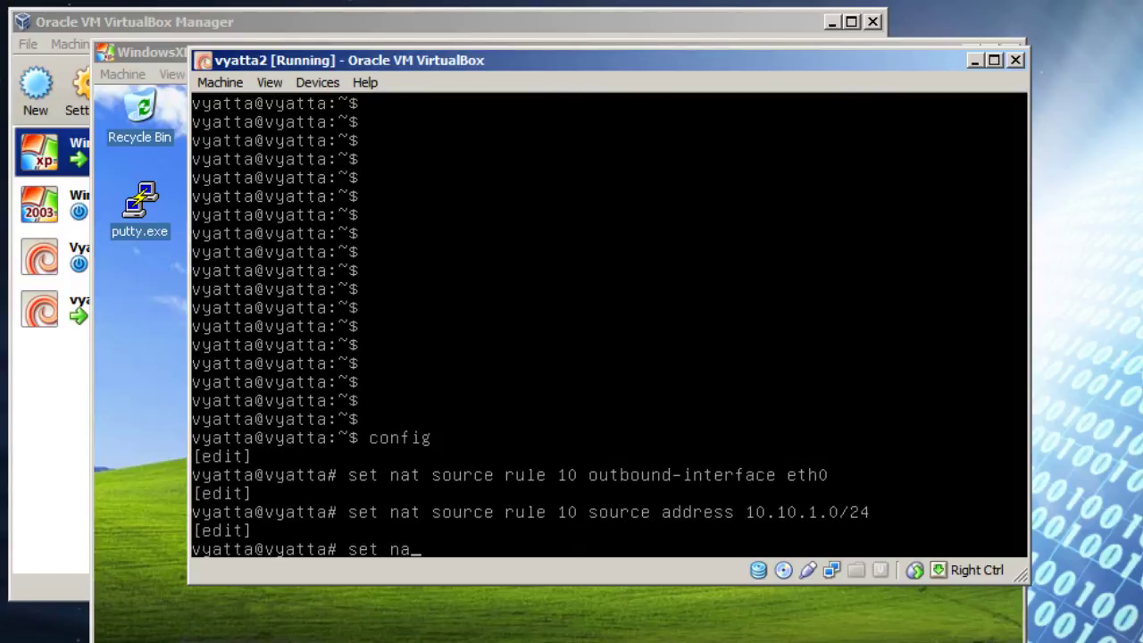
pyautogui.write('t source rule 10')
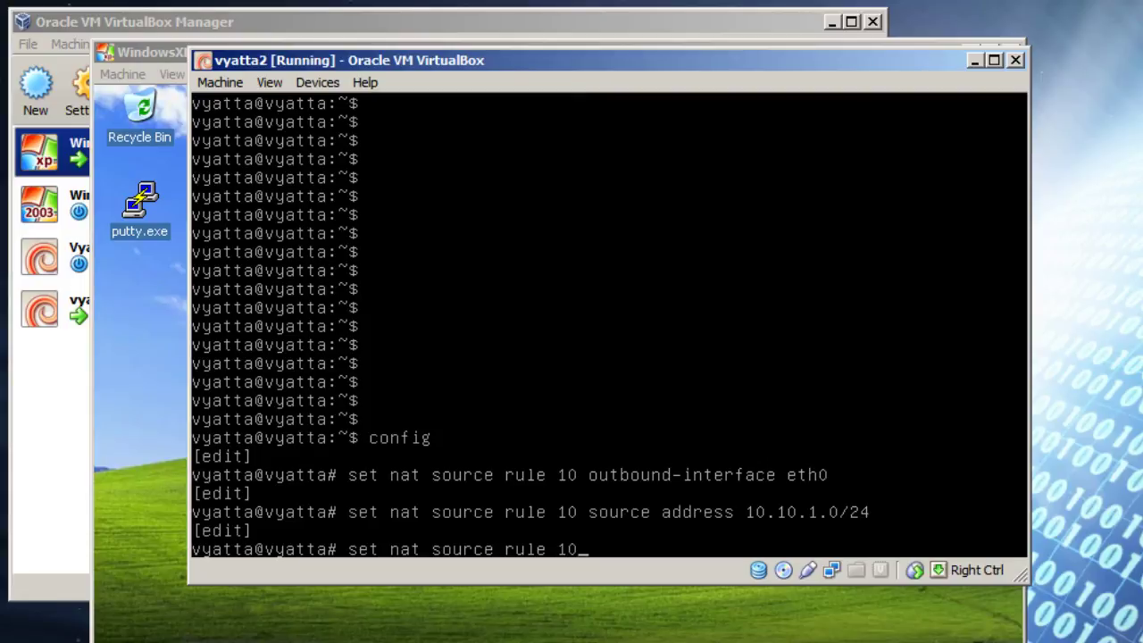
pyautogui.write(' translatio')
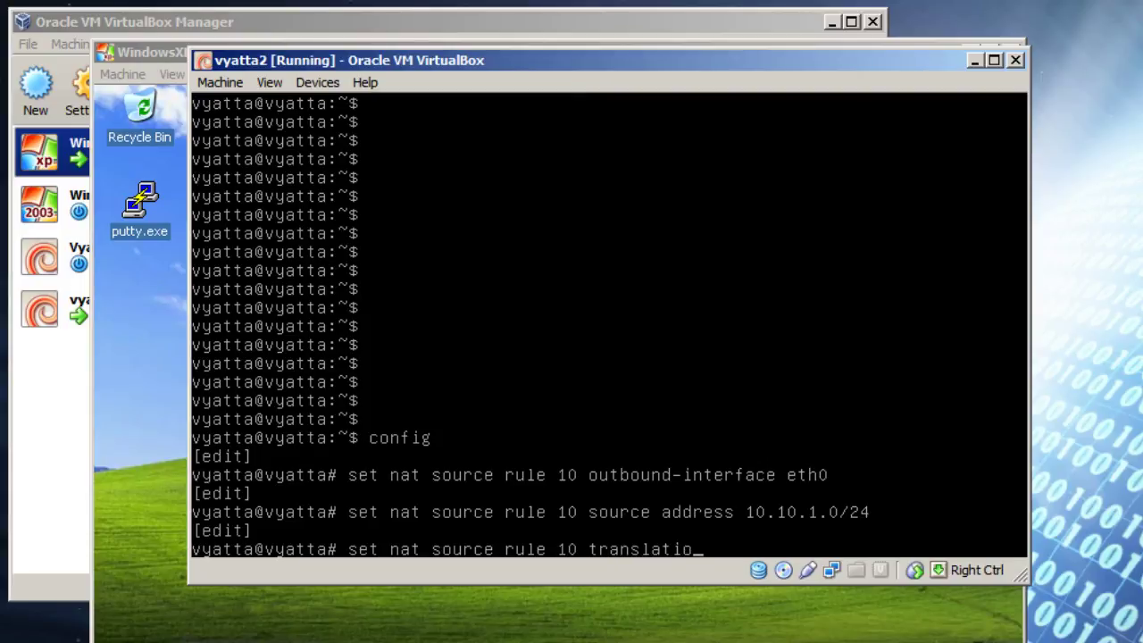
pyautogui.write('n adderess masqu')
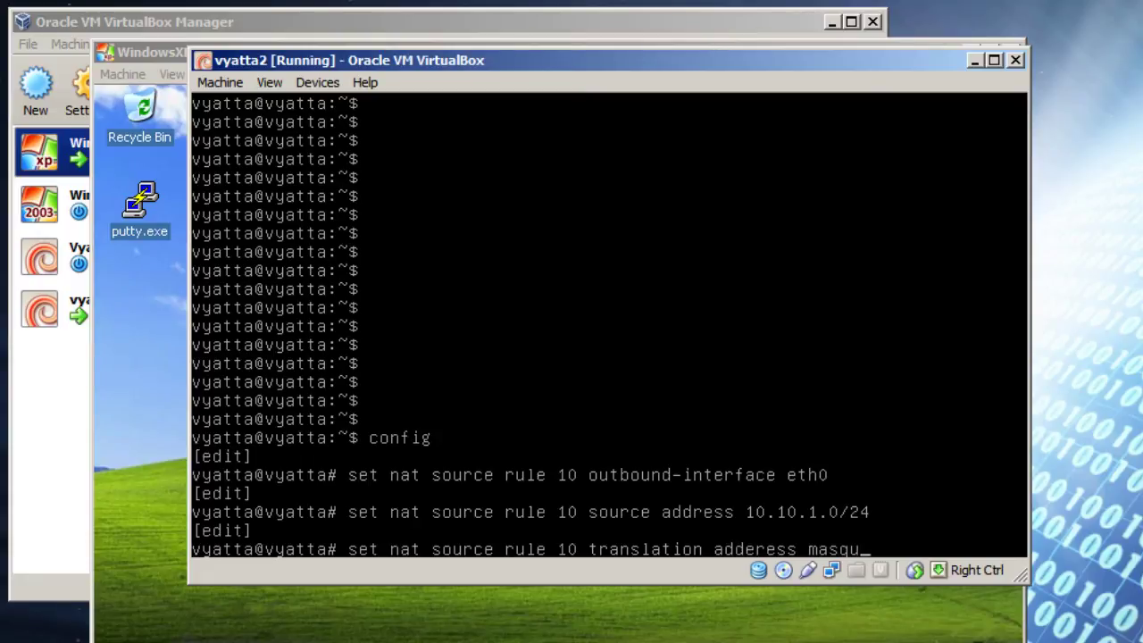
pyautogui.write('erade')
pyautogui.press('Return')
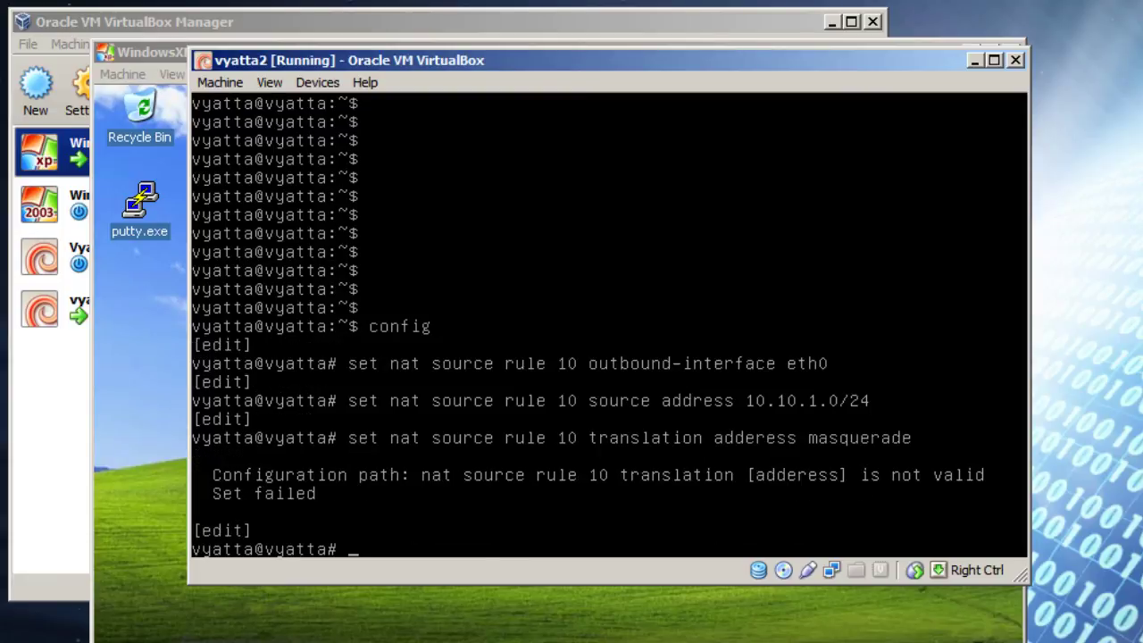
pyautogui.press('Up')
pyautogui.press('Left')
pyautogui.press('Left')
pyautogui.press('Left')
pyautogui.press('Left')
pyautogui.press('Left')
pyautogui.press('Left')
pyautogui.press('Left')
pyautogui.press('Left')
pyautogui.press('Left')
pyautogui.press('Left')
pyautogui.press('Left')
pyautogui.press('Left')
pyautogui.press('Left')
pyautogui.press('Left')
pyautogui.press('Left')
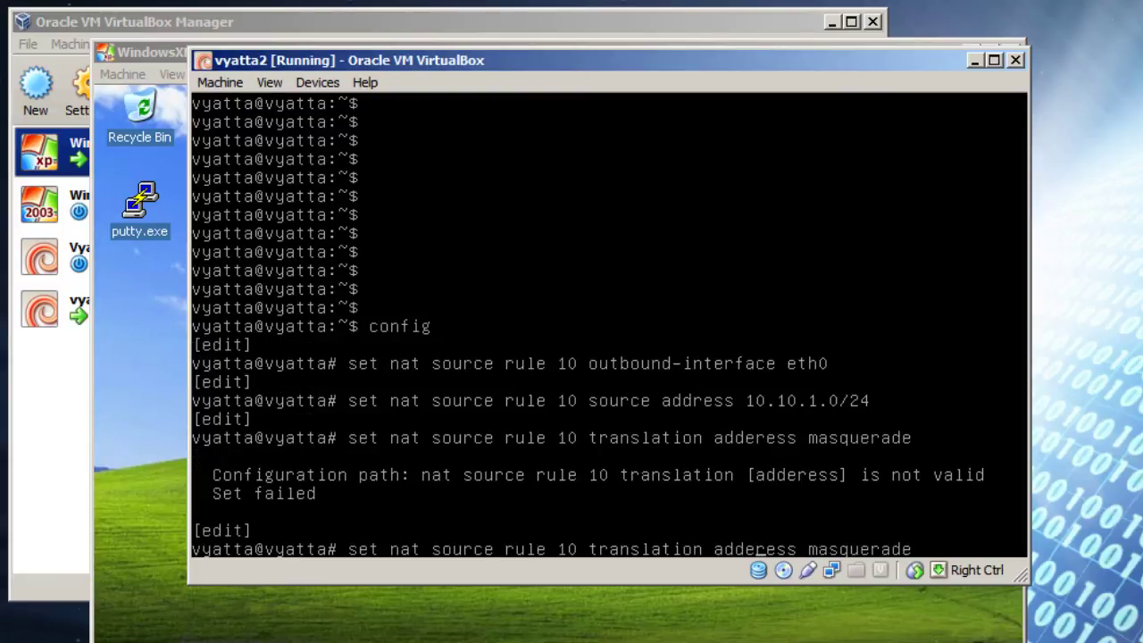
pyautogui.press('BackSpace')
pyautogui.press('Return')
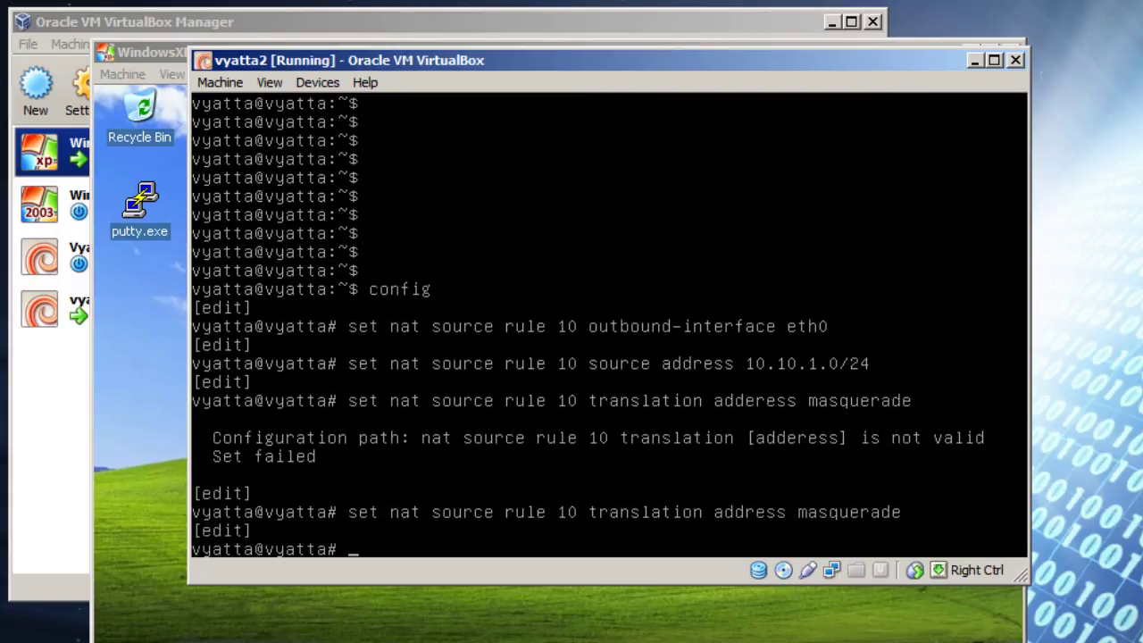
# Step: Commit and save the NAT configuration, then exit configuration mode
pyautogui.write('commit')
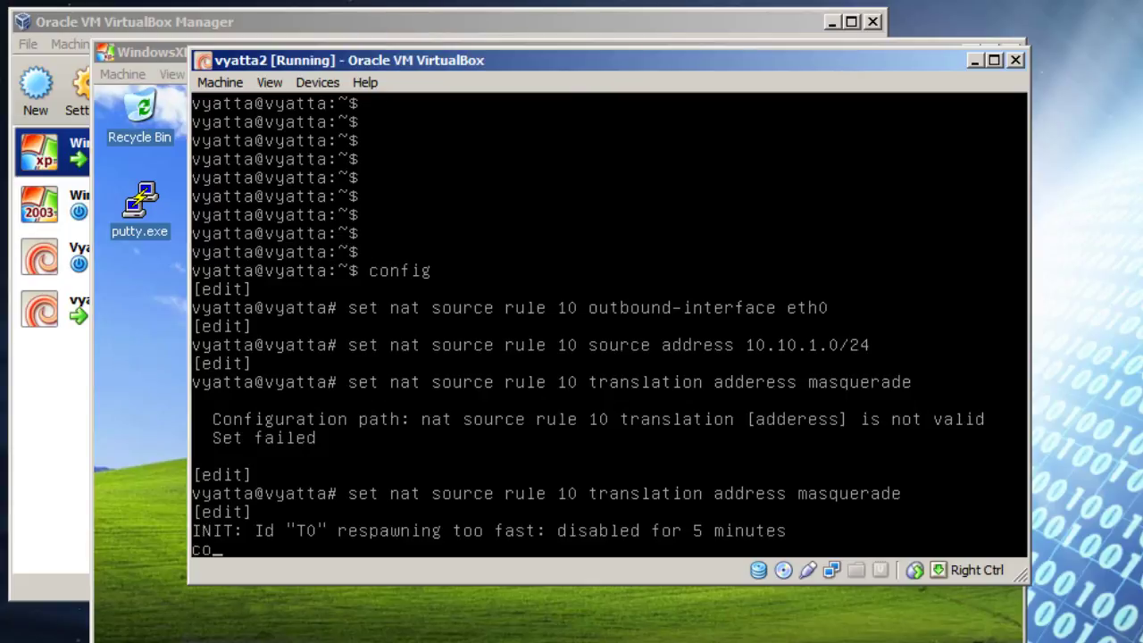
pyautogui.press('Return')
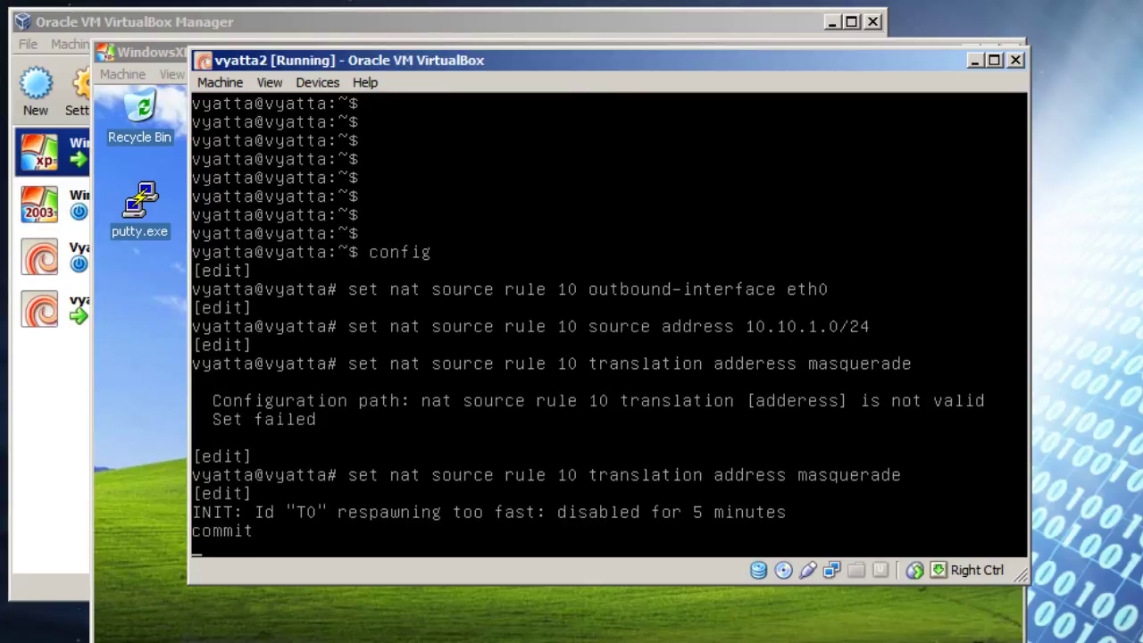
pyautogui.write('save')
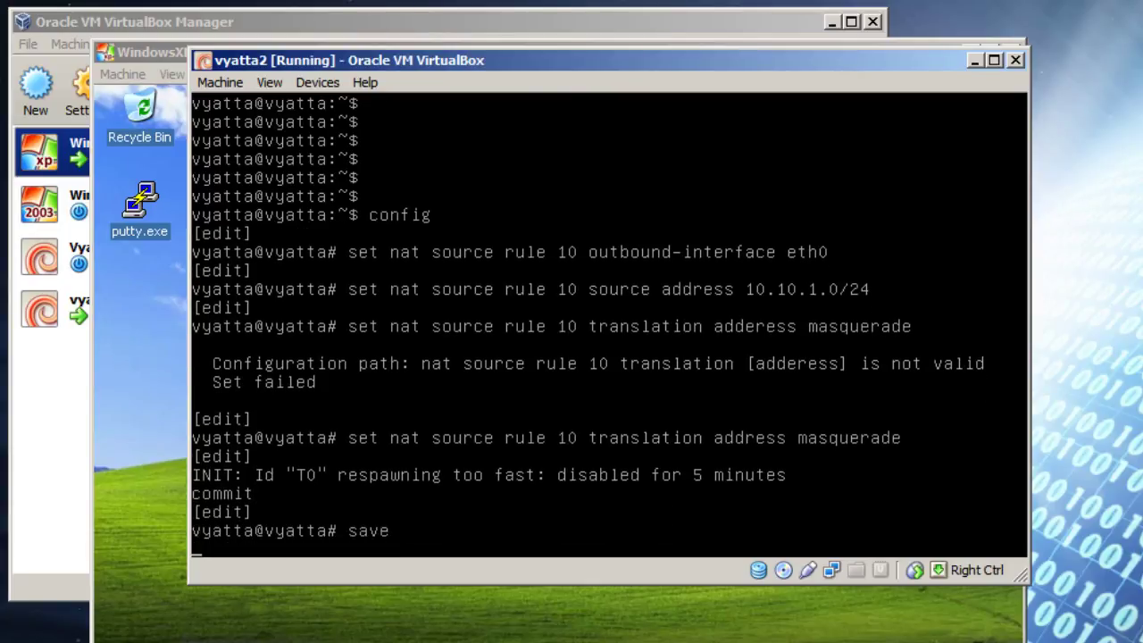
pyautogui.press('Return')
pyautogui.write('exit')
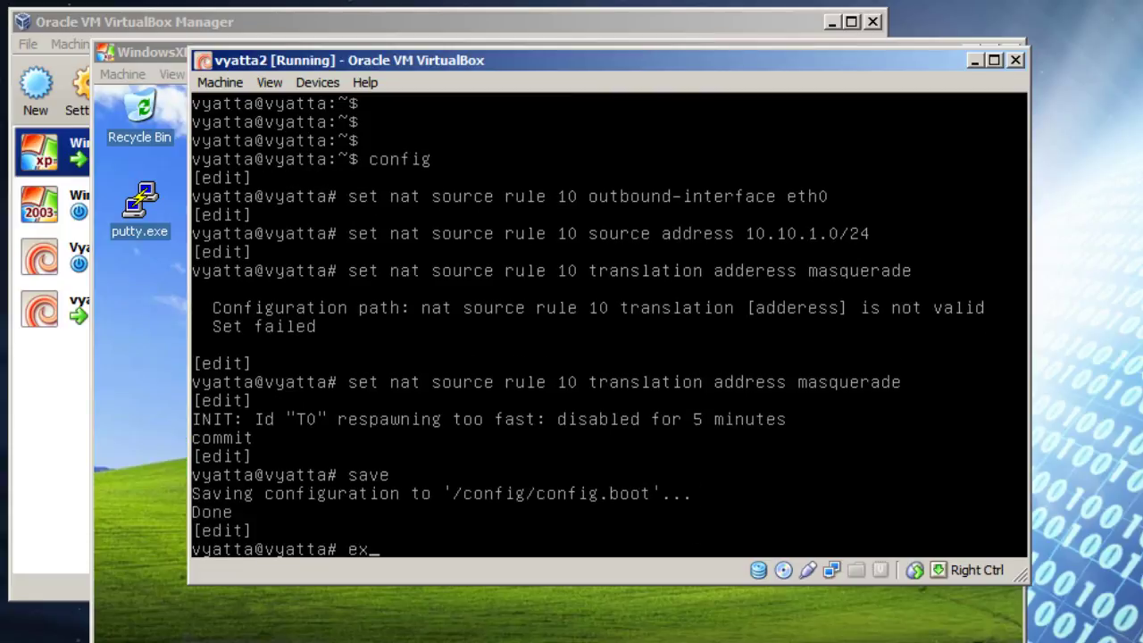